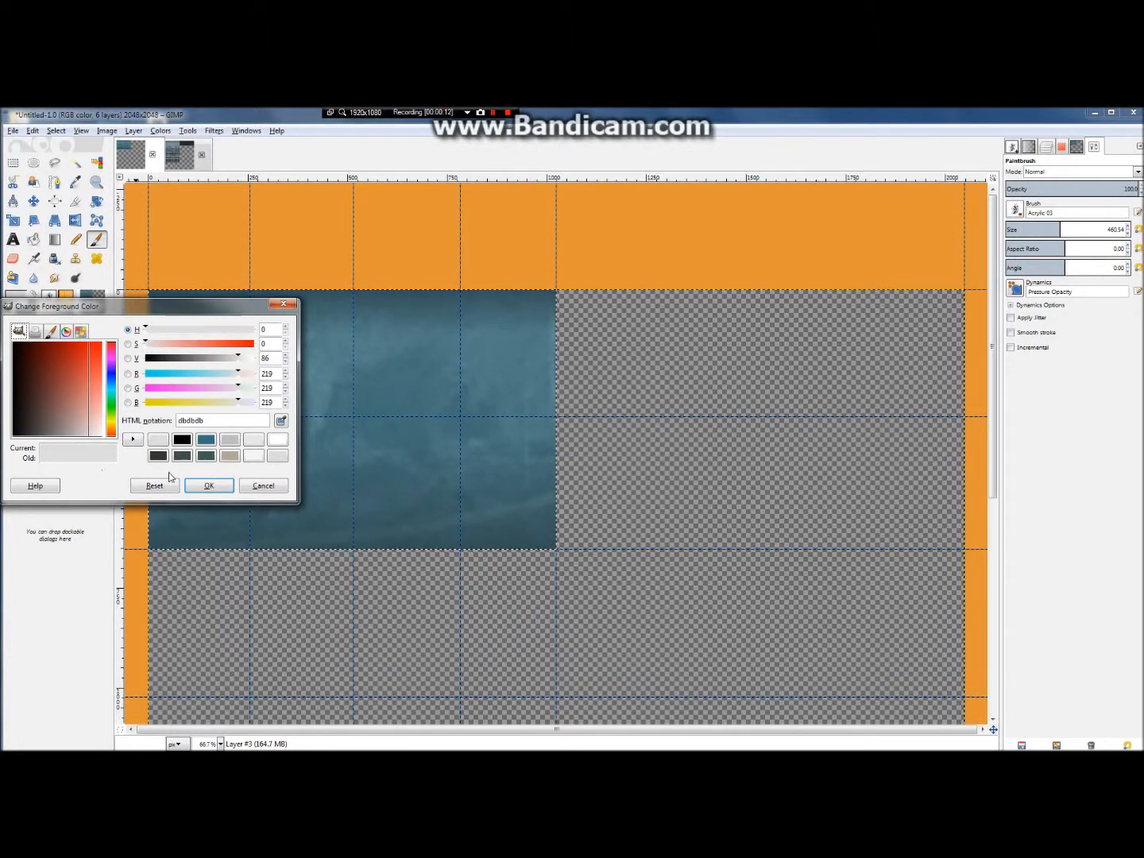
Apply dbdbdb as the foreground colour and set the paintbrush to the 2. Block 01 brush at size 180.
click(209, 485)
click(1021, 216)
click(1037, 231)
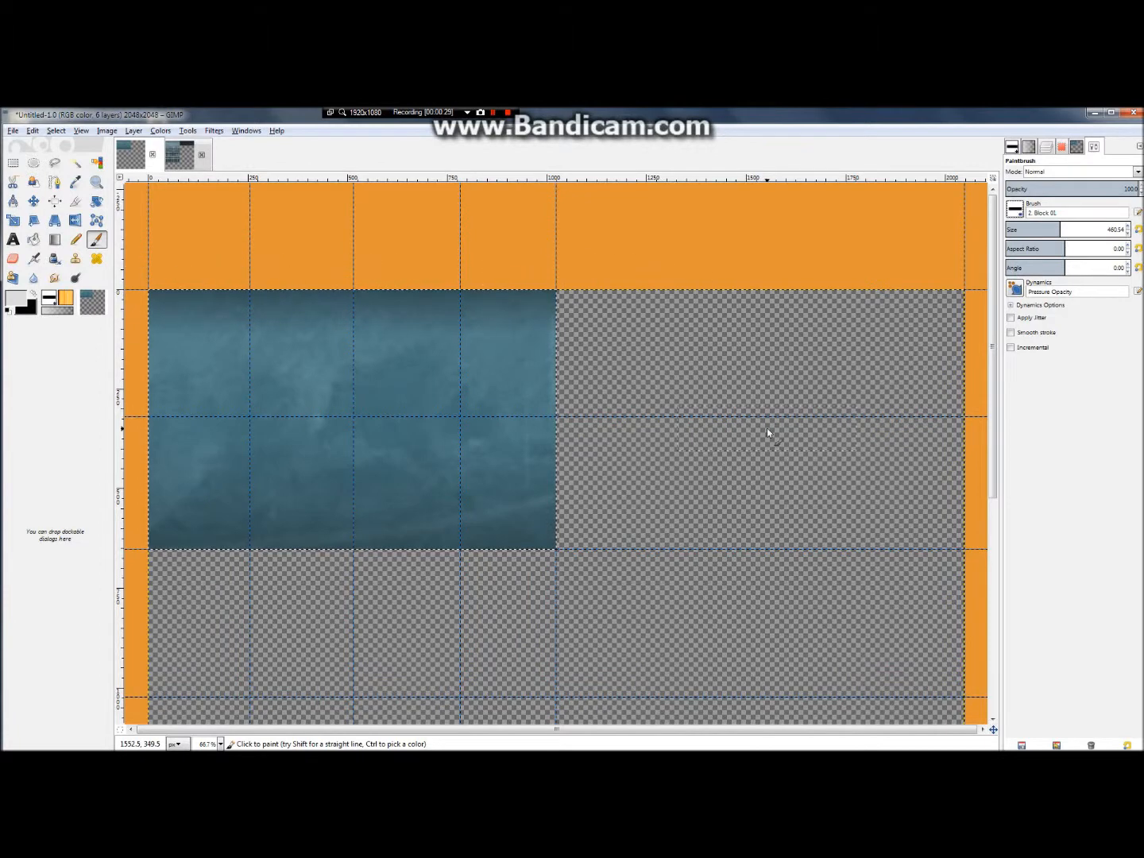
double_click(1115, 230)
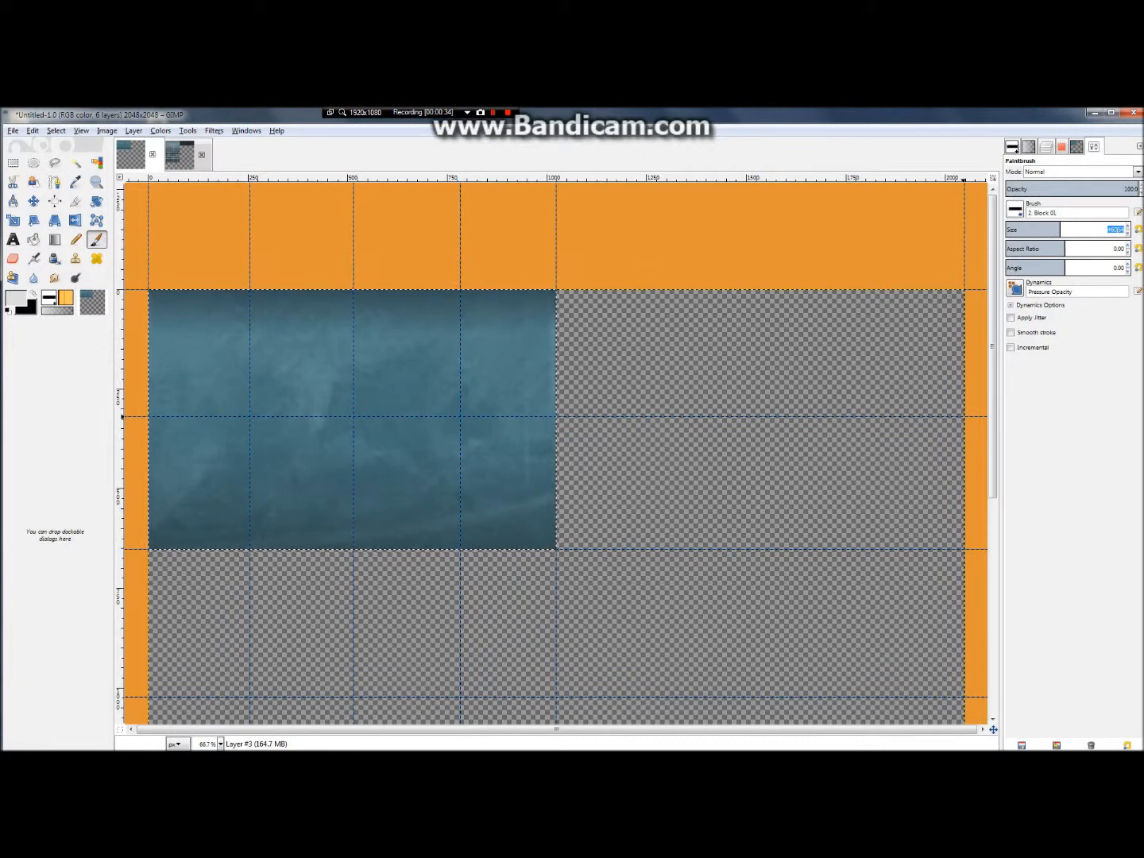
text(180)
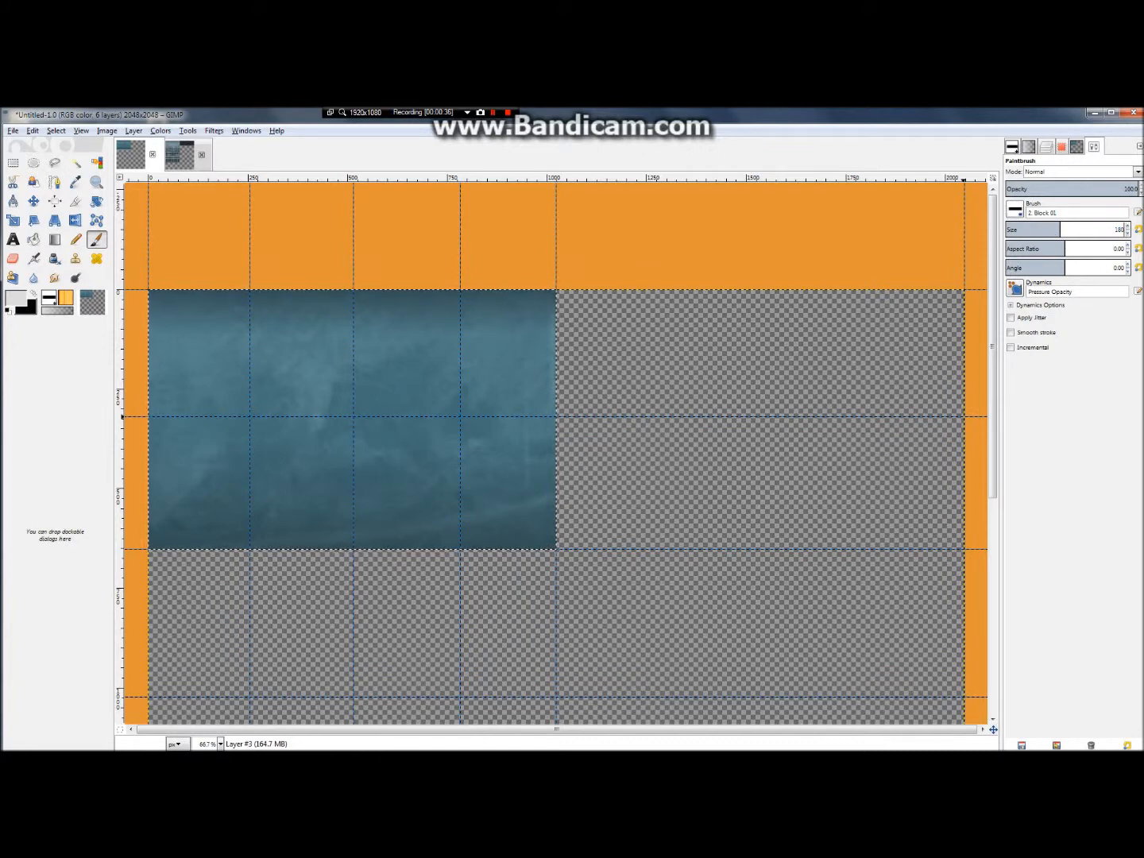
key(Return)
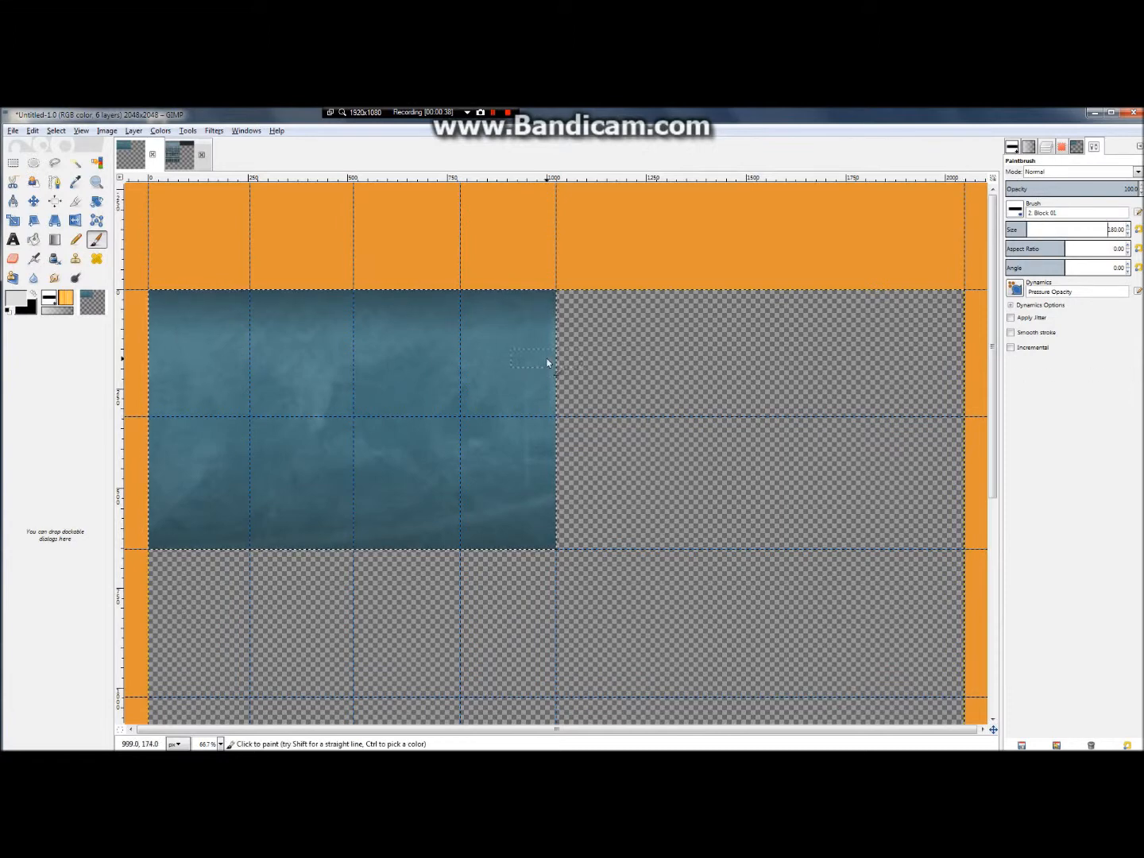
Paint straight light grey bars along the full top and bottom edges of the blue glass area.
click(558, 291)
shift+click(152, 290)
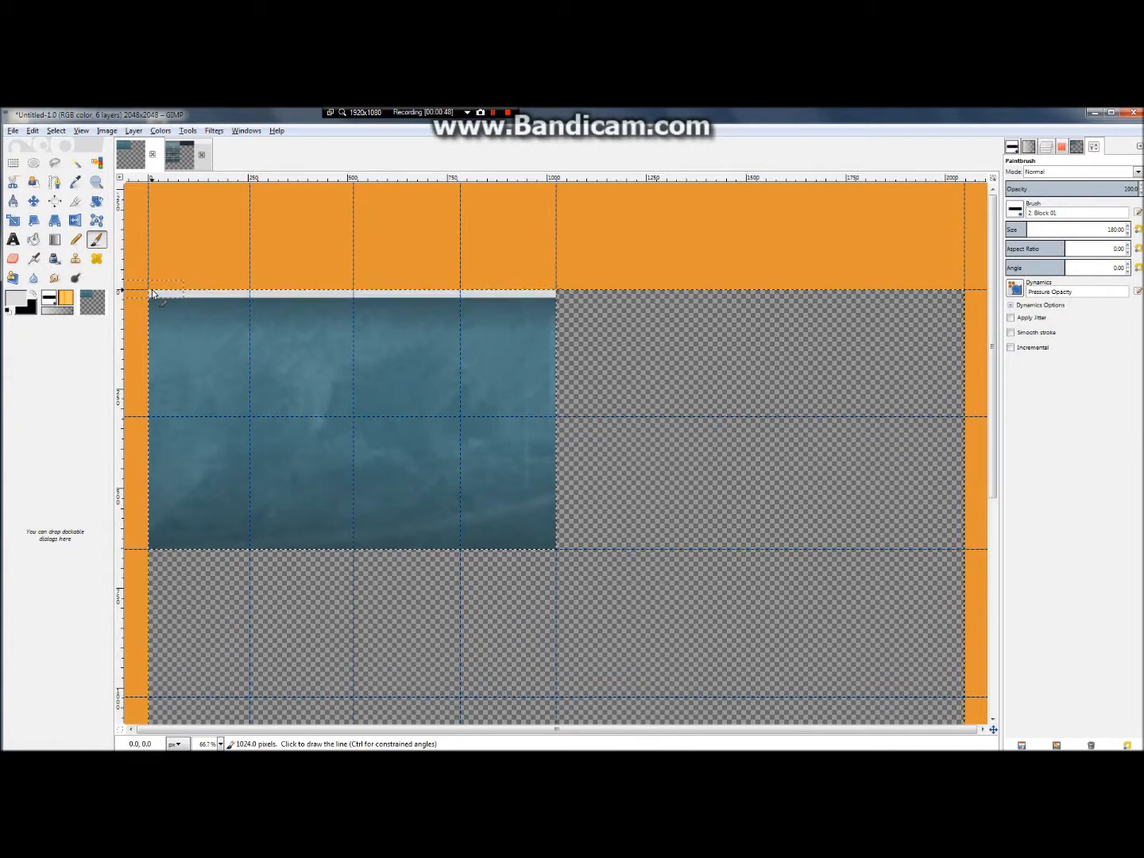
click(547, 547)
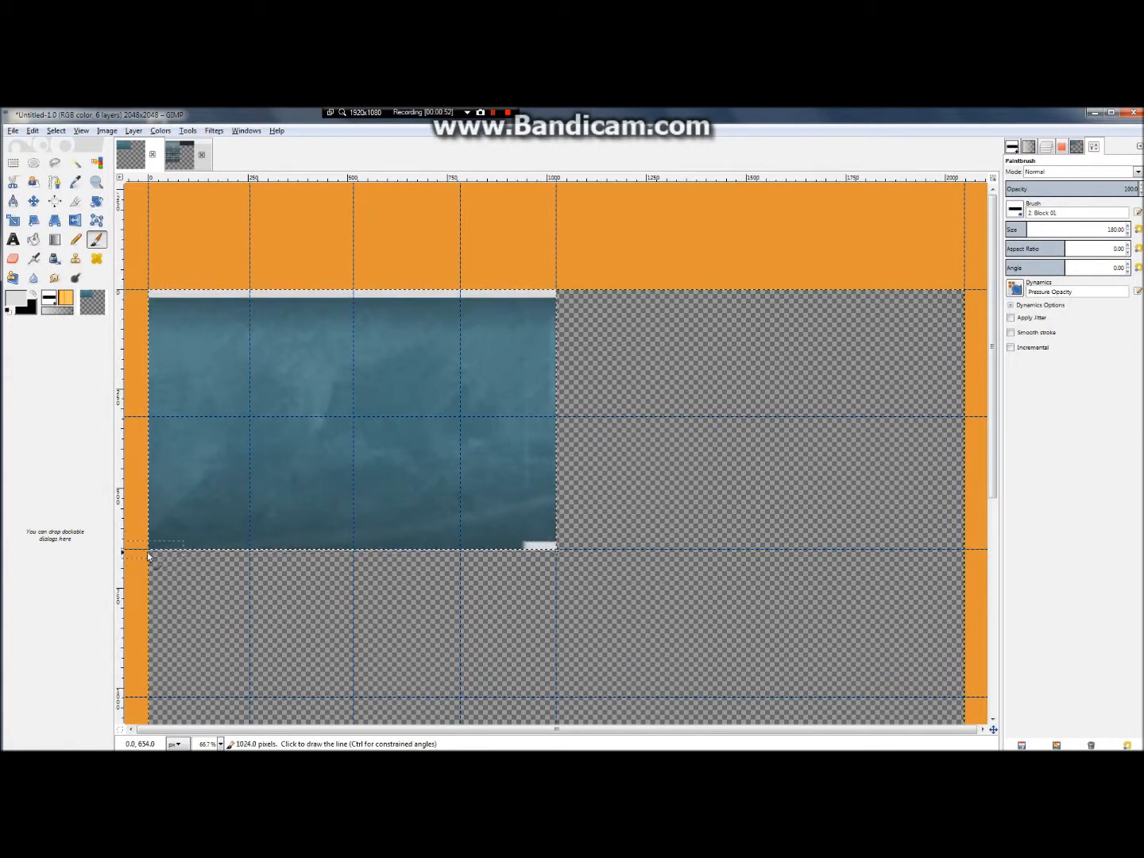
shift+click(150, 555)
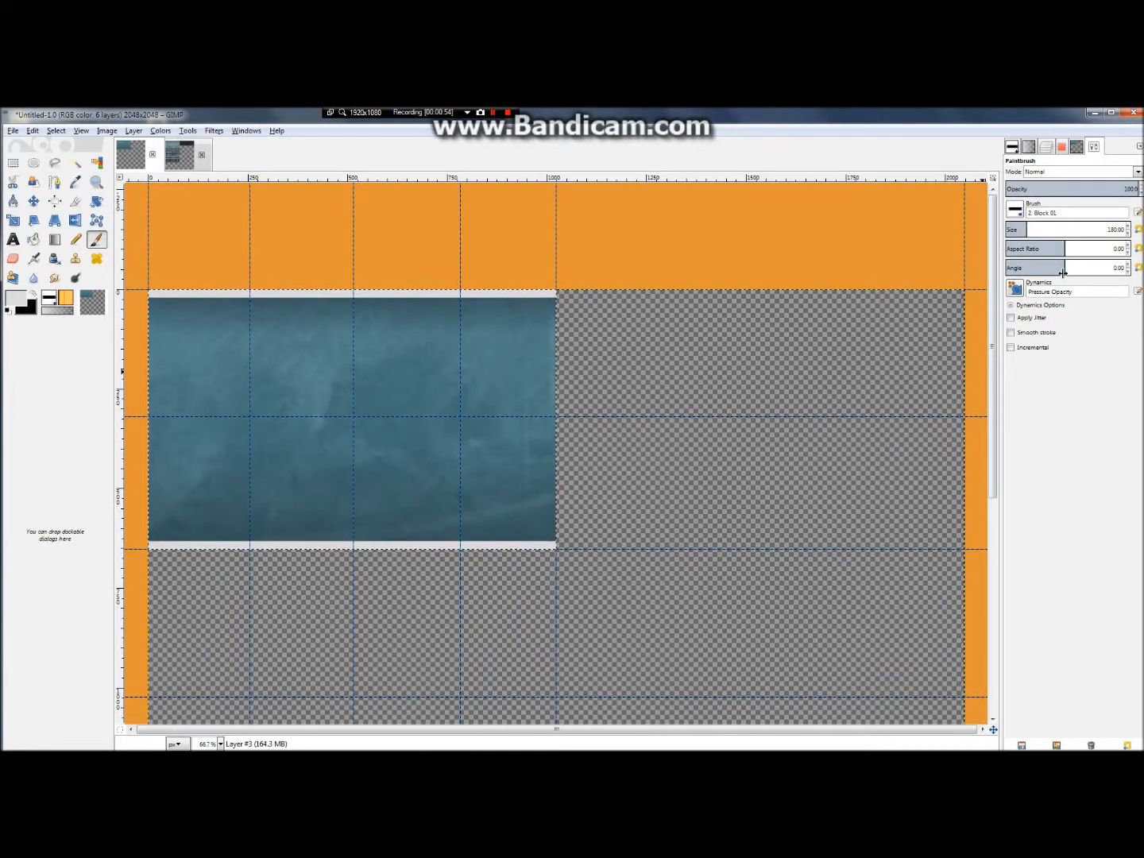
Set the brush angle to 90 and paint straight bars down the right and left edges of the glass area.
triple_click(1120, 268)
double_click(1121, 268)
key(shift+Home)
key(ctrl+a)
text(9)
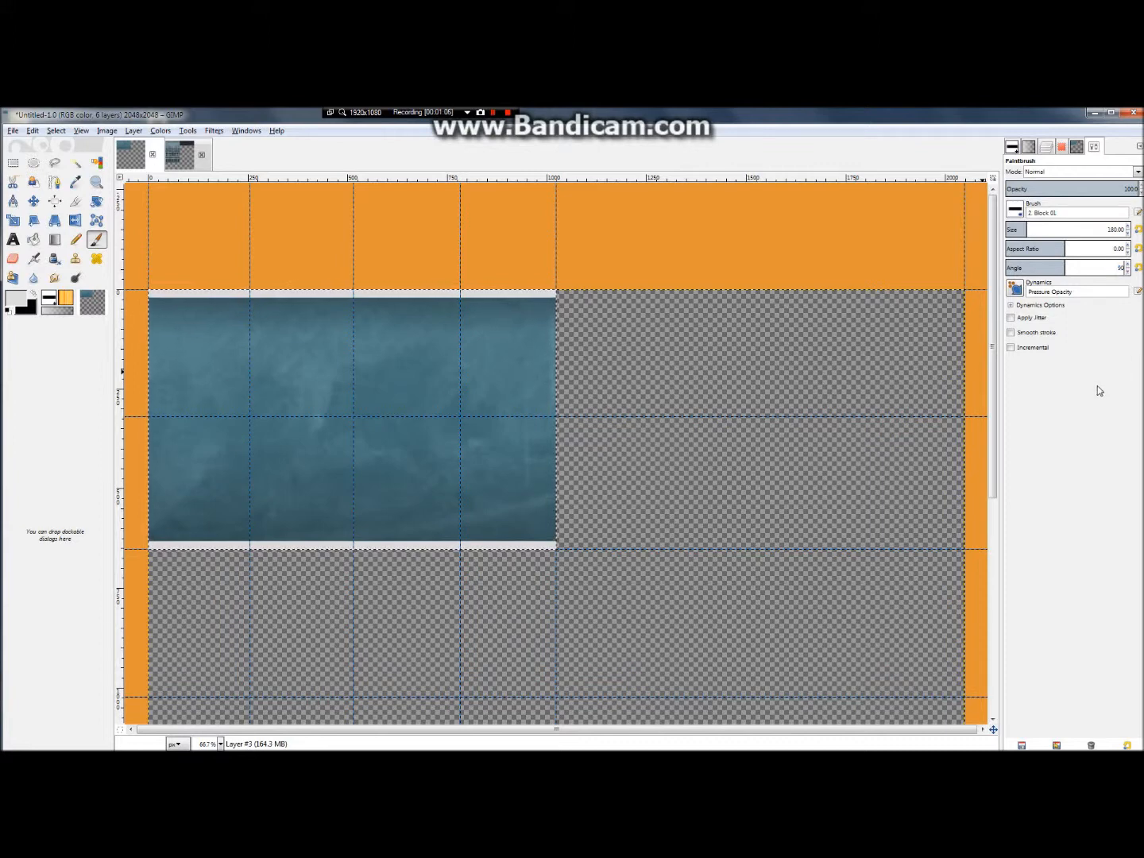
text(0)
key(Return)
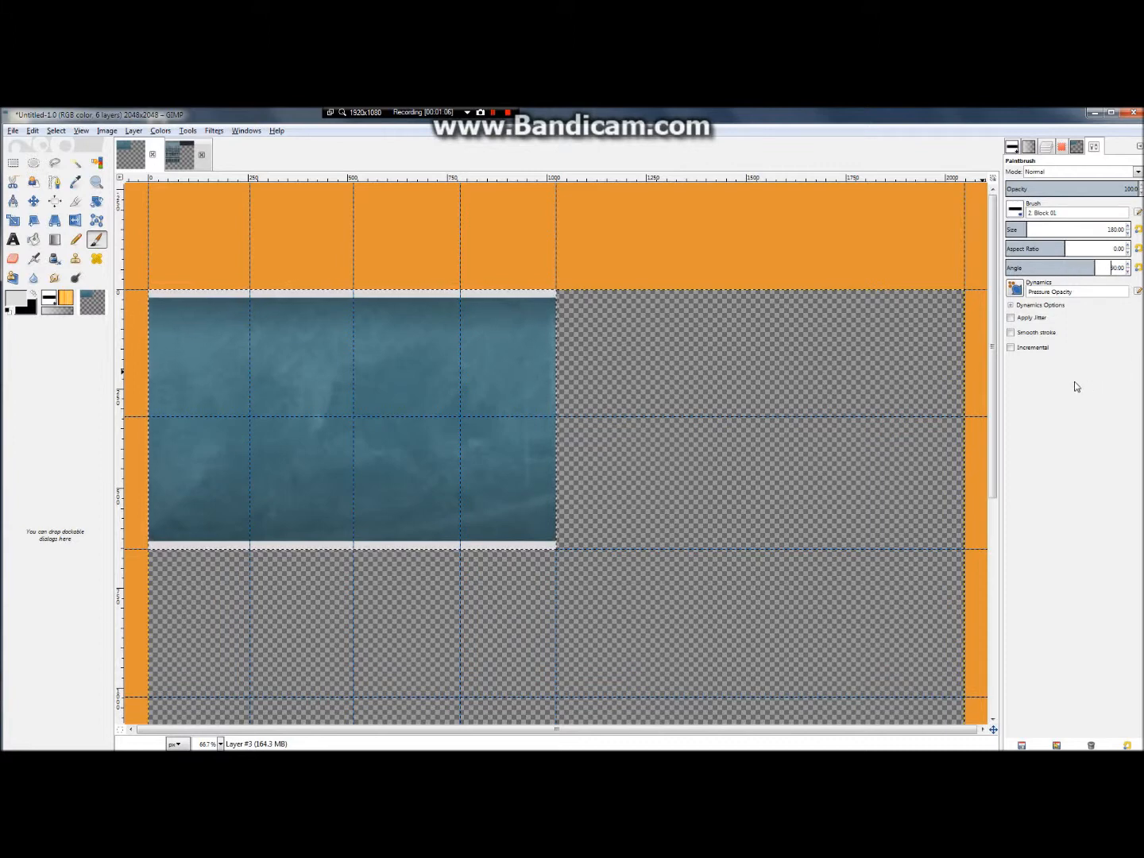
click(556, 311)
shift+click(558, 549)
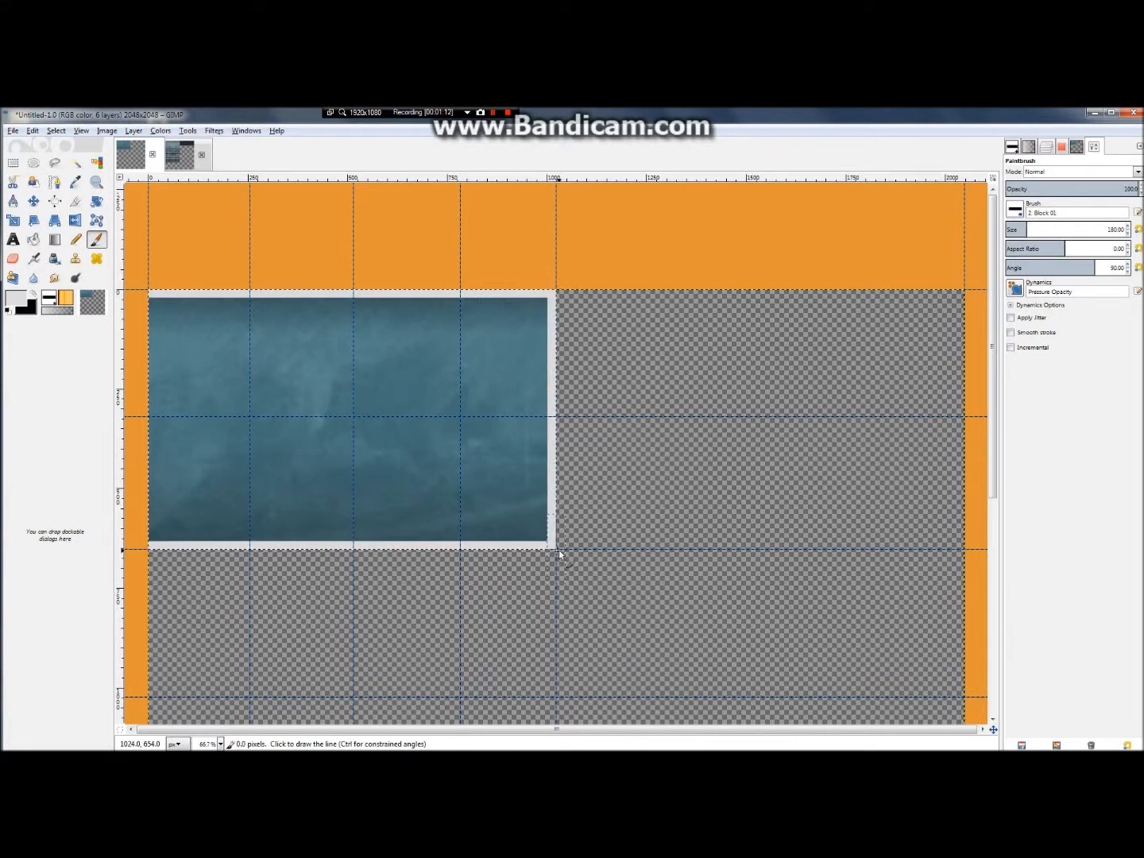
shift+click(151, 548)
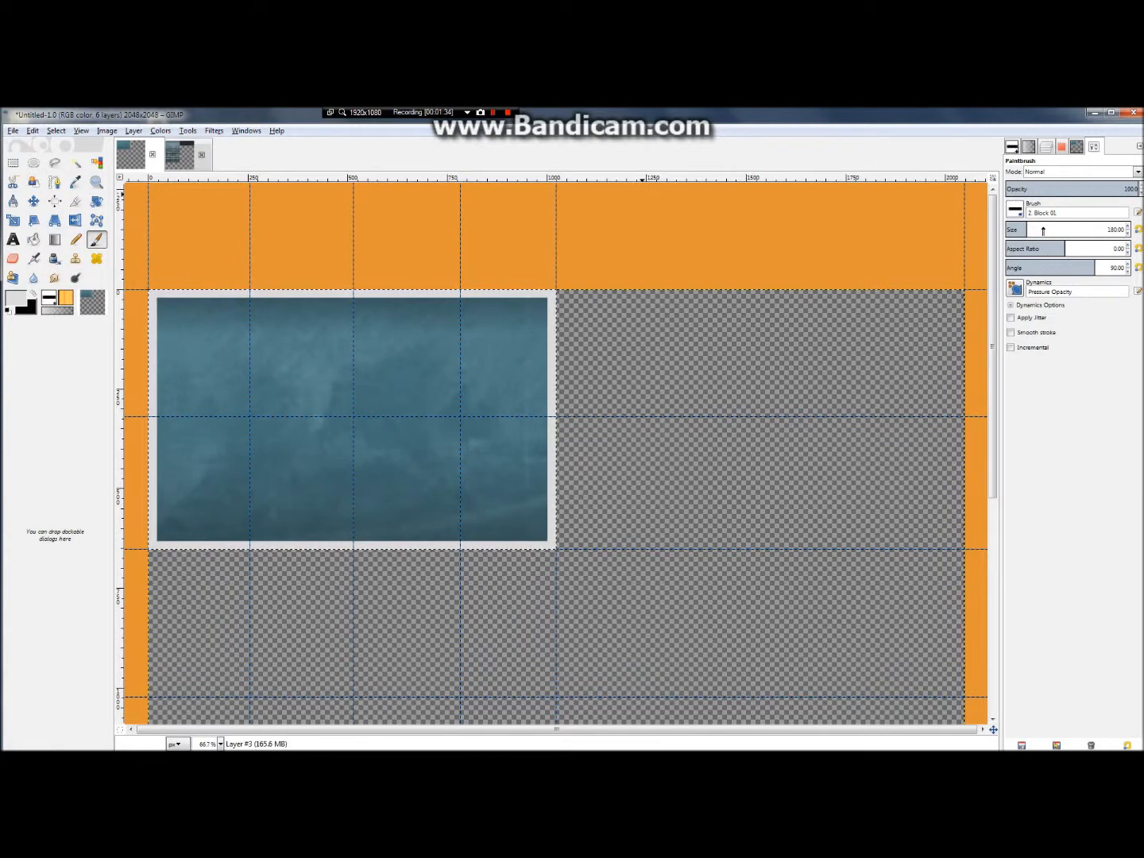
Set the brush size to 90 and paint three full-height vertical dividers along the inner vertical guides of the glass.
double_click(1115, 229)
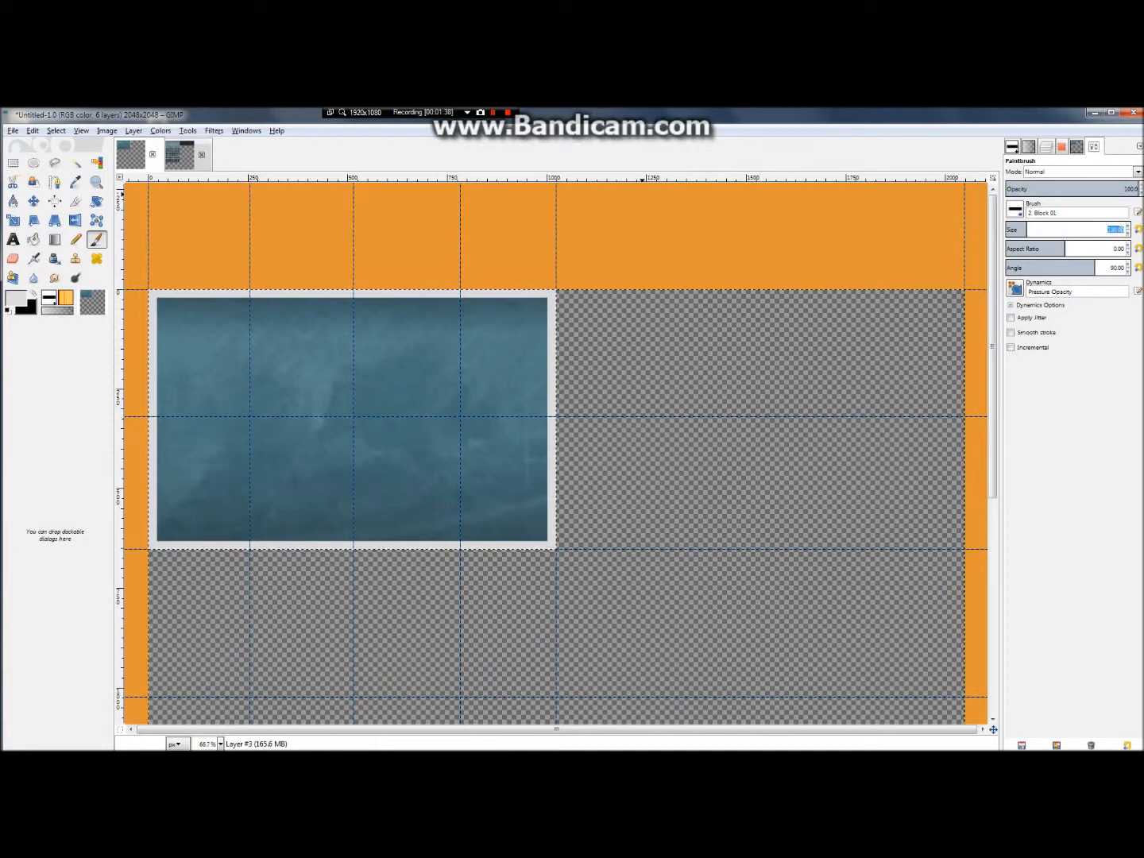
text(30)
key(Return)
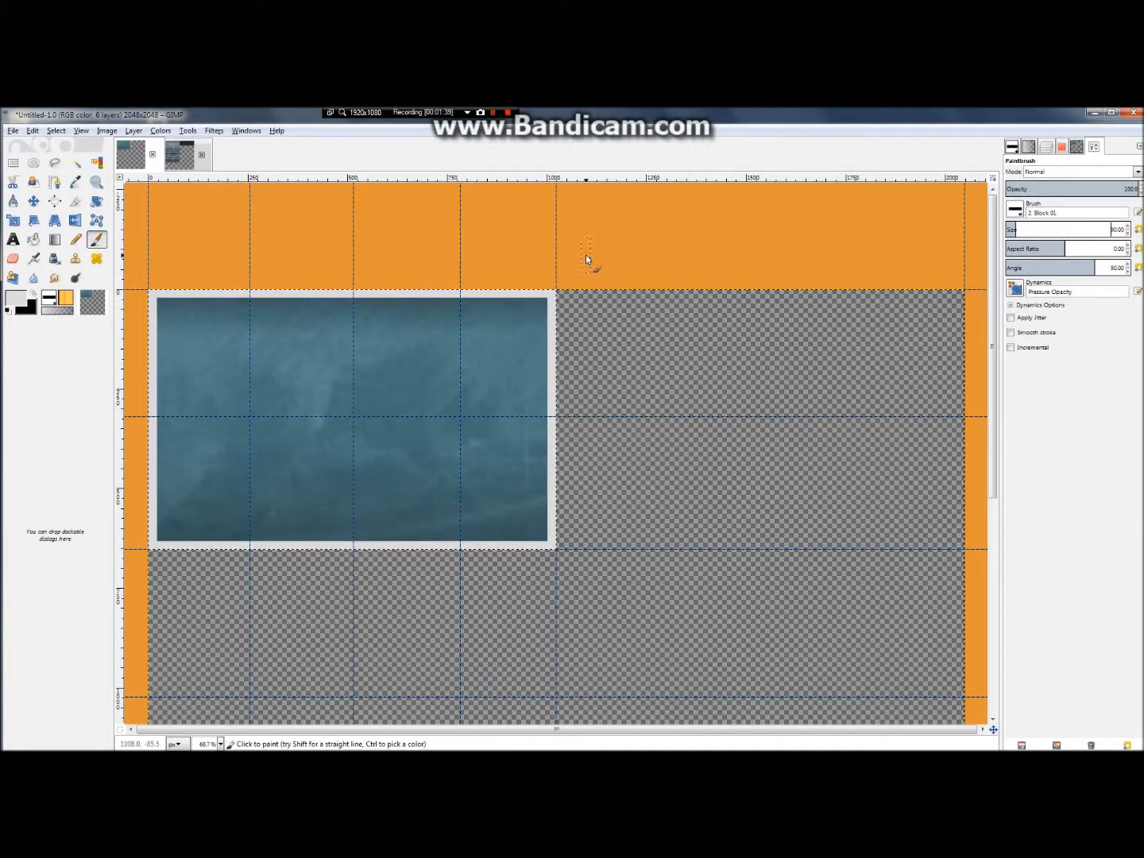
click(461, 304)
shift+click(463, 546)
click(353, 532)
shift+click(353, 292)
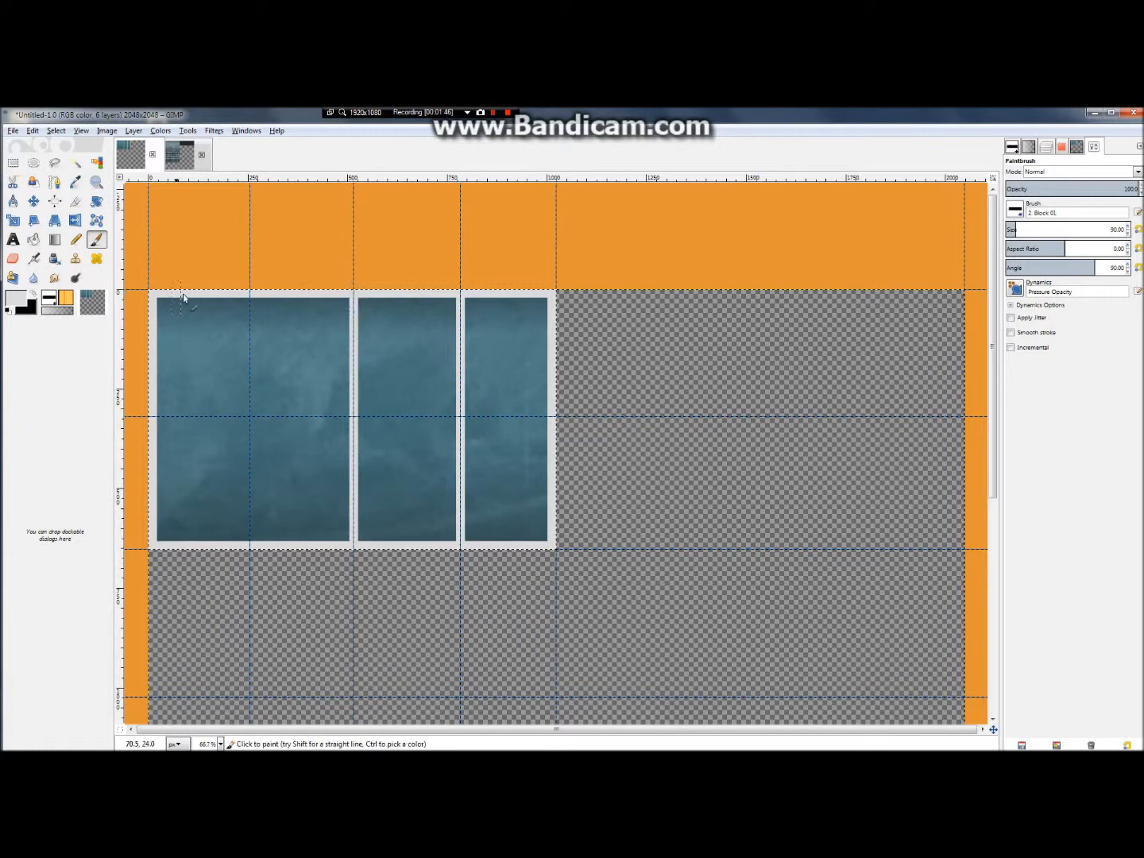
click(253, 284)
click(250, 558)
shift+click(251, 290)
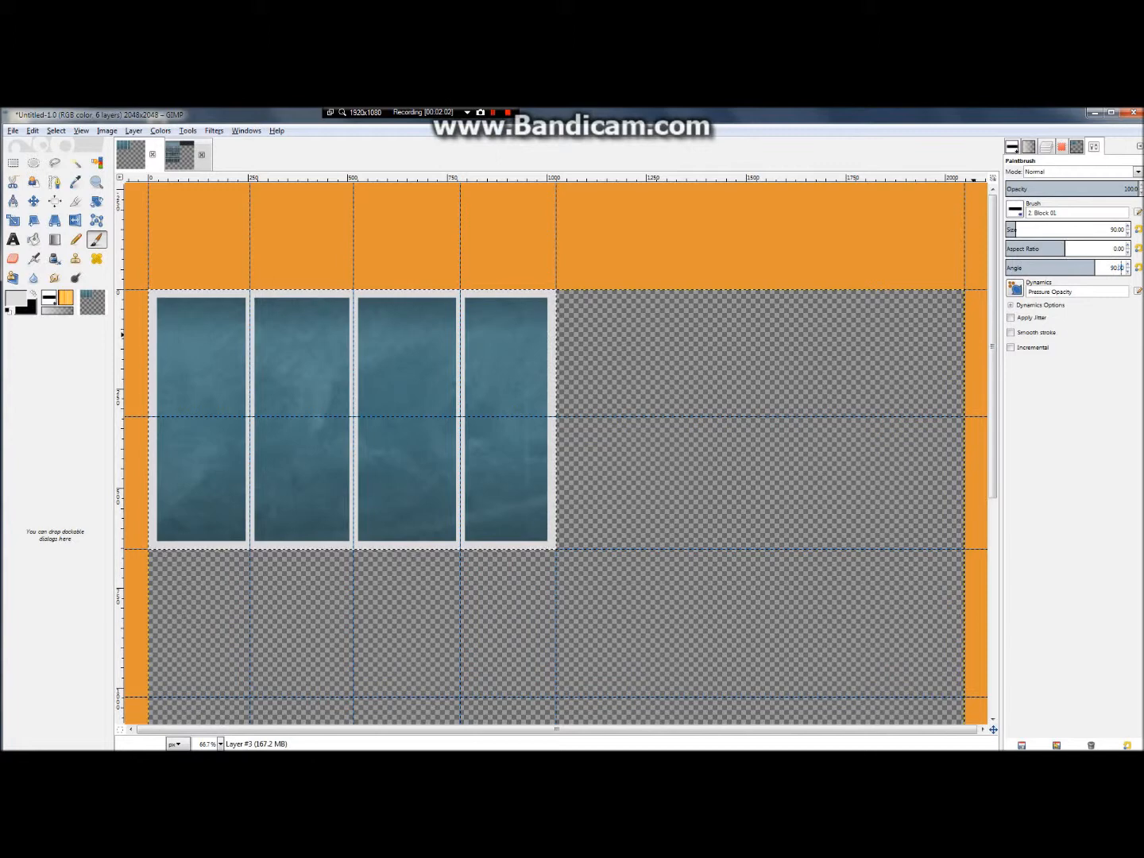
Set the brush angle to 0 and paint a horizontal divider across the glass along the middle guide.
double_click(1116, 268)
text(0)
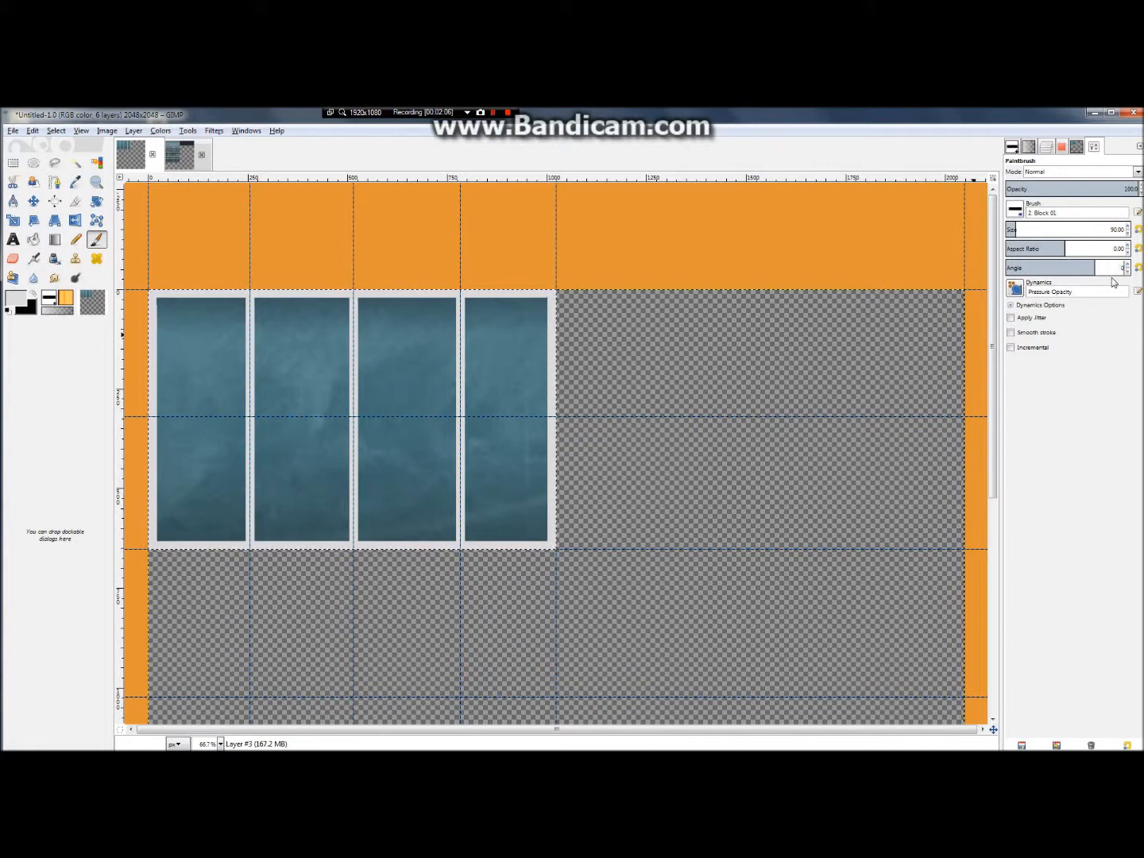
key(Return)
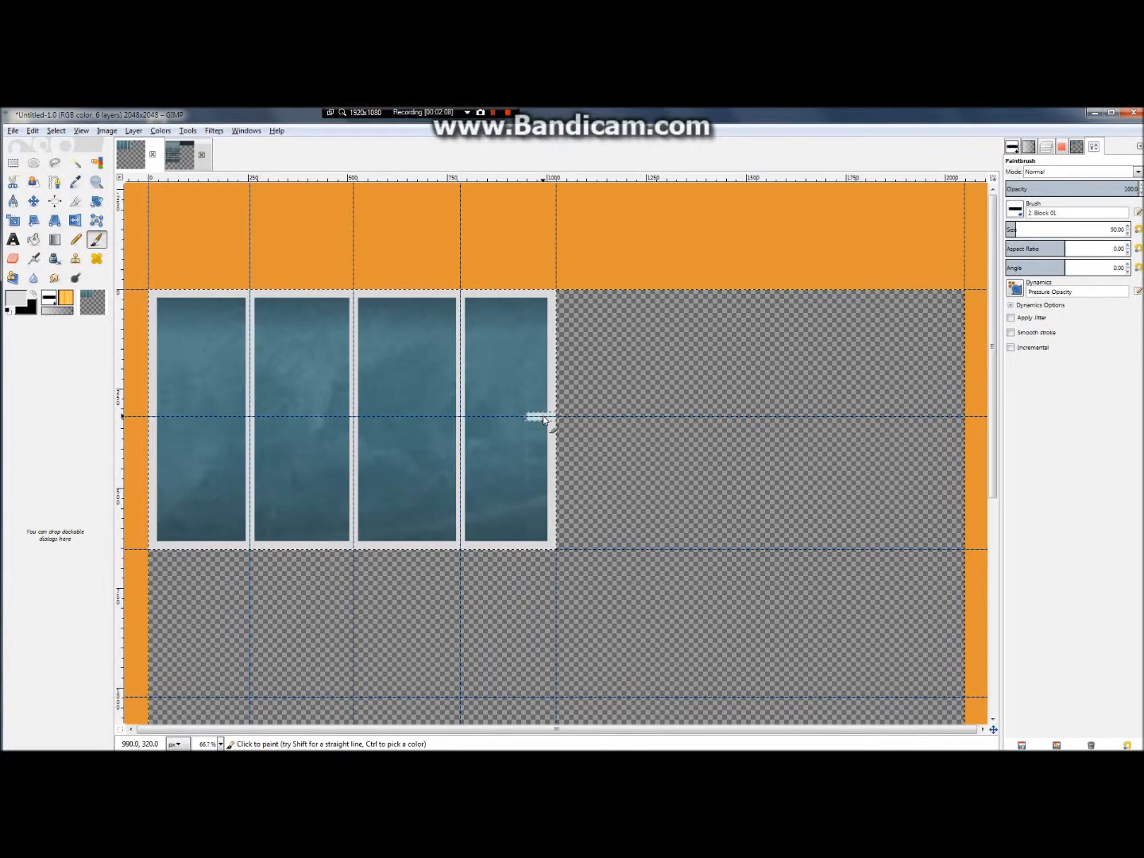
shift+click(168, 418)
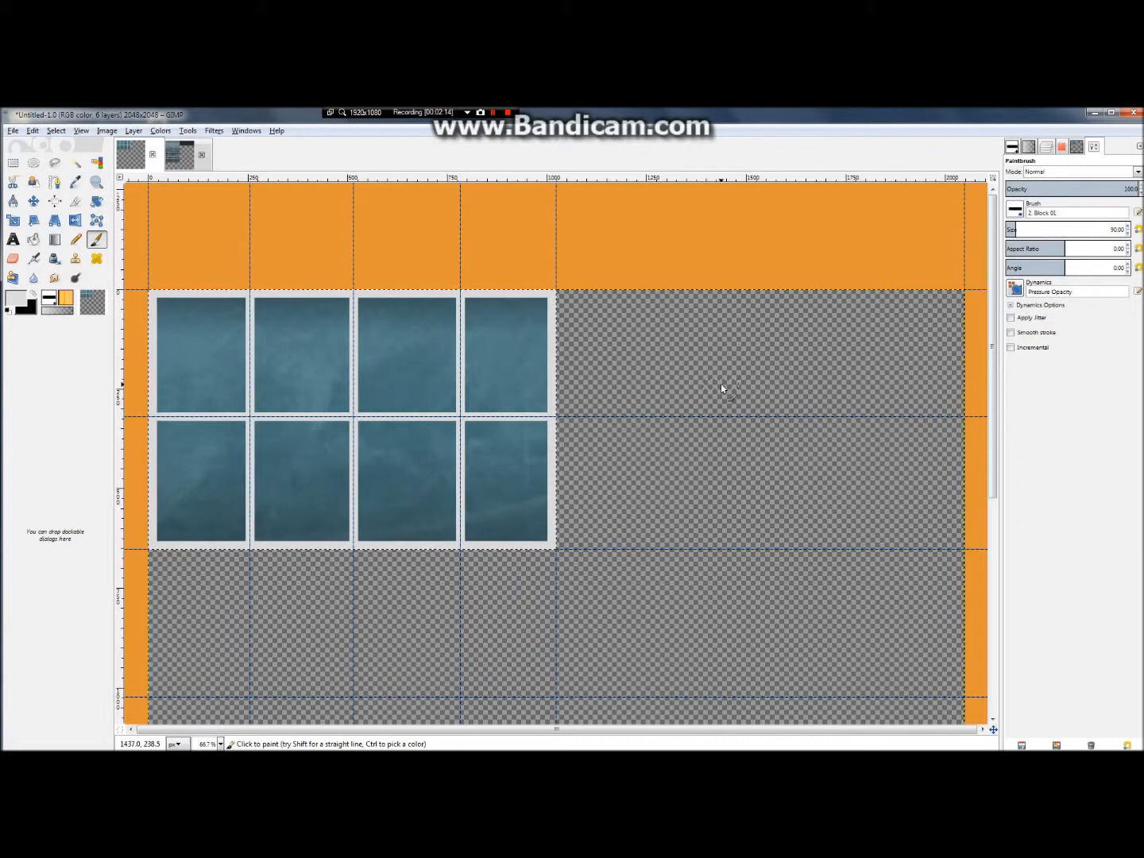
Check the finished window frames in the map_5_diffuse_2 image, and add a new transparent layer above Layer #3 in the untitled image.
click(182, 157)
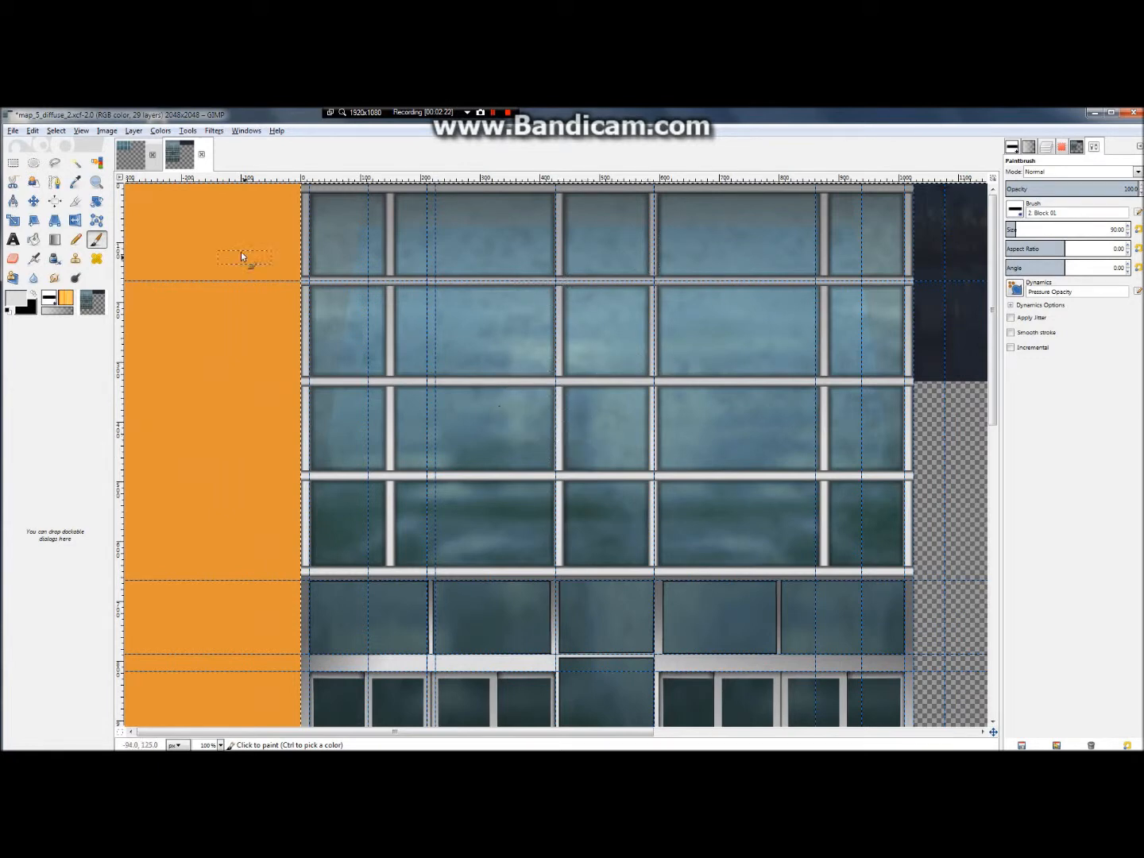
click(130, 156)
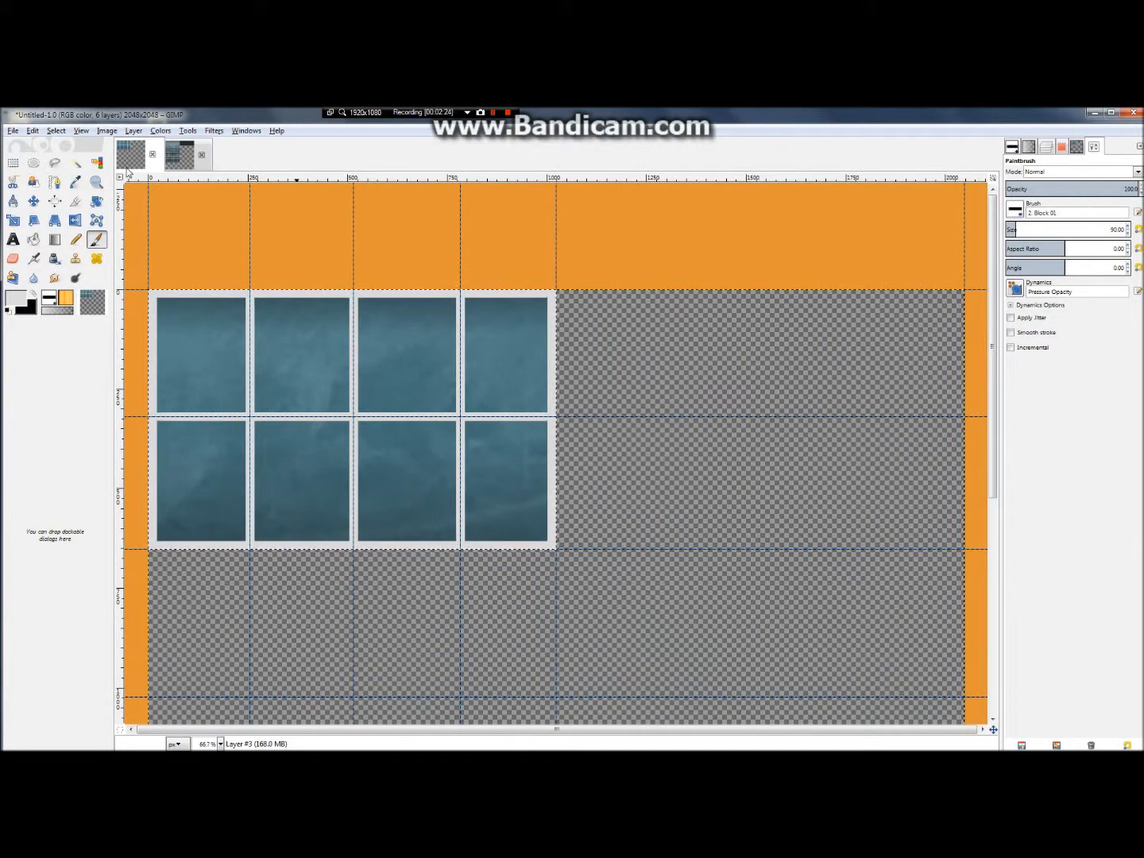
click(13, 162)
click(1047, 147)
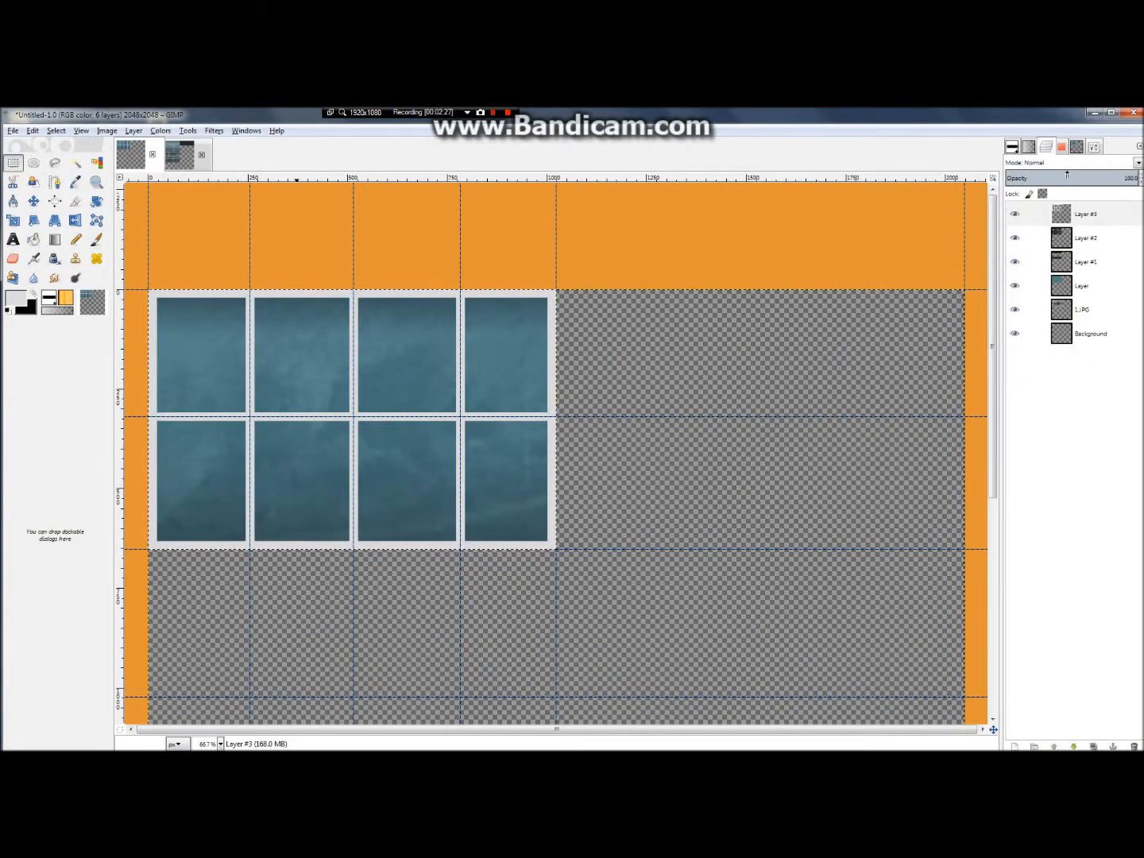
right_click(1080, 214)
click(1027, 233)
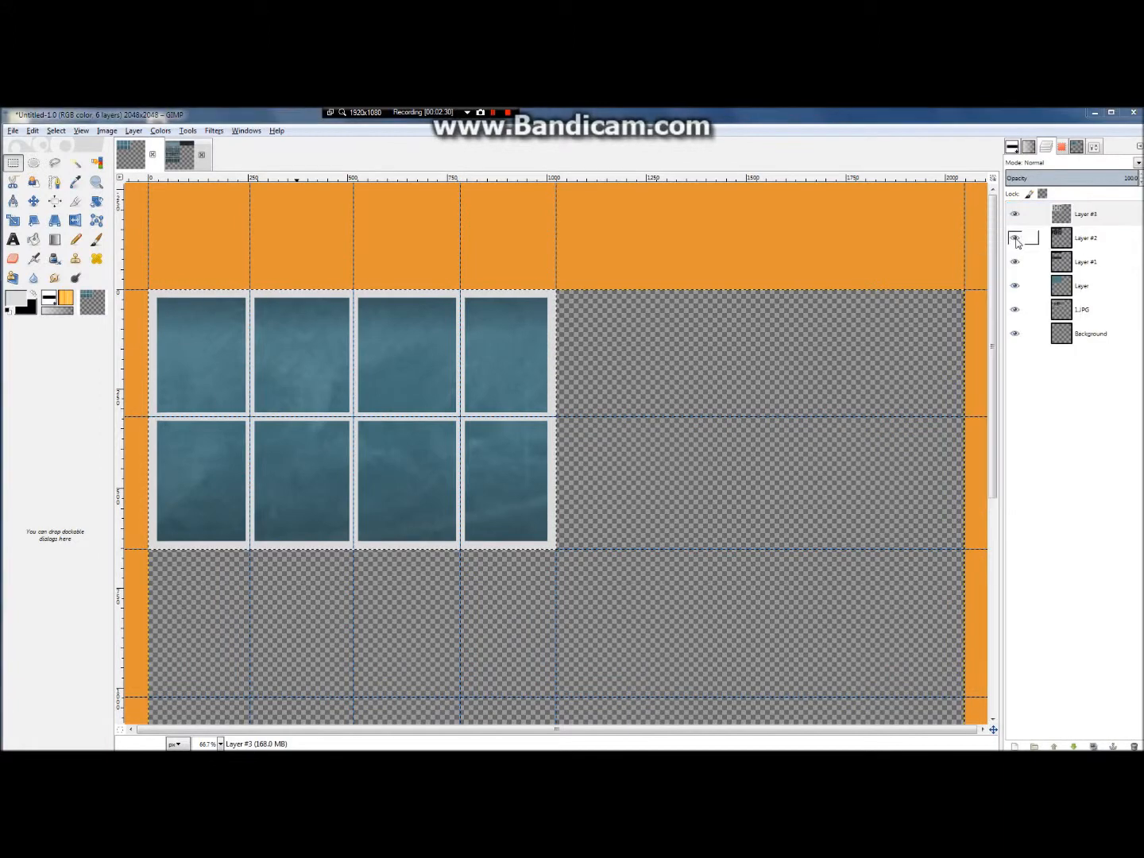
click(127, 310)
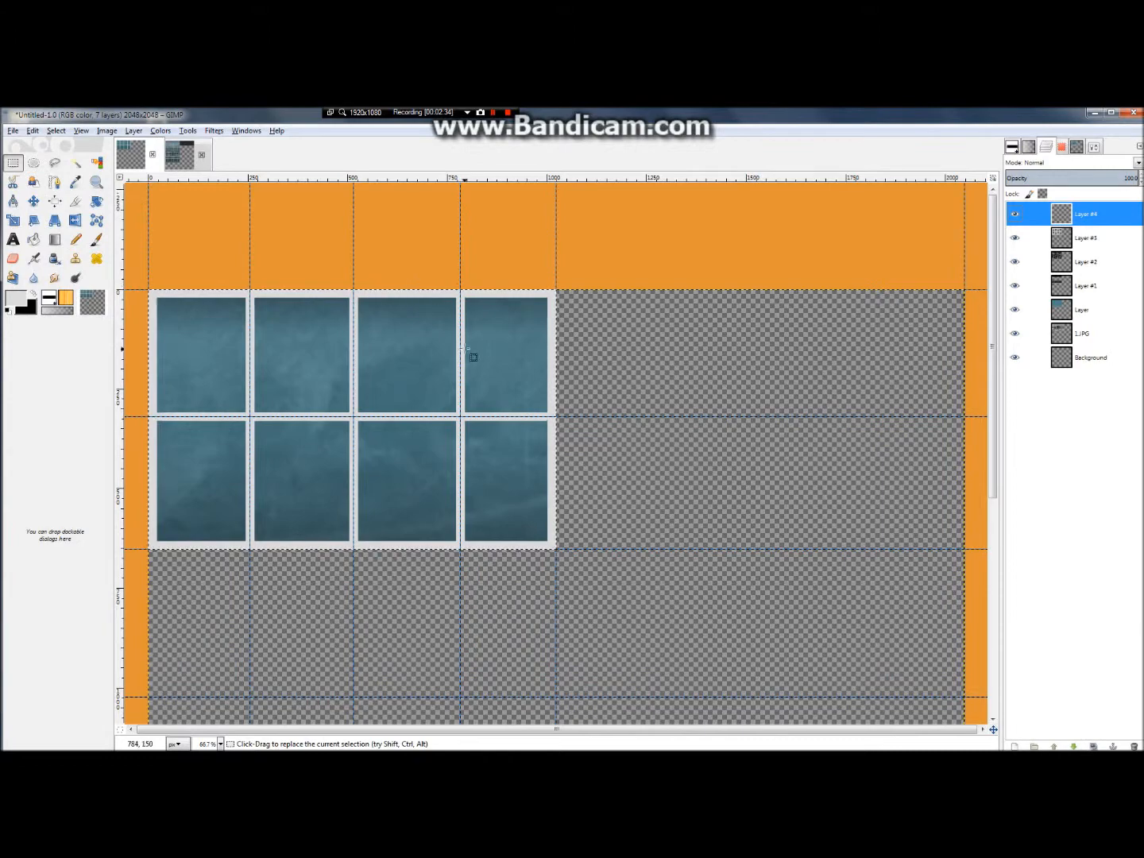
Make a rectangular selection over the top frame bar, spanning the full width of the window area.
scroll(258, 283, up, 4)
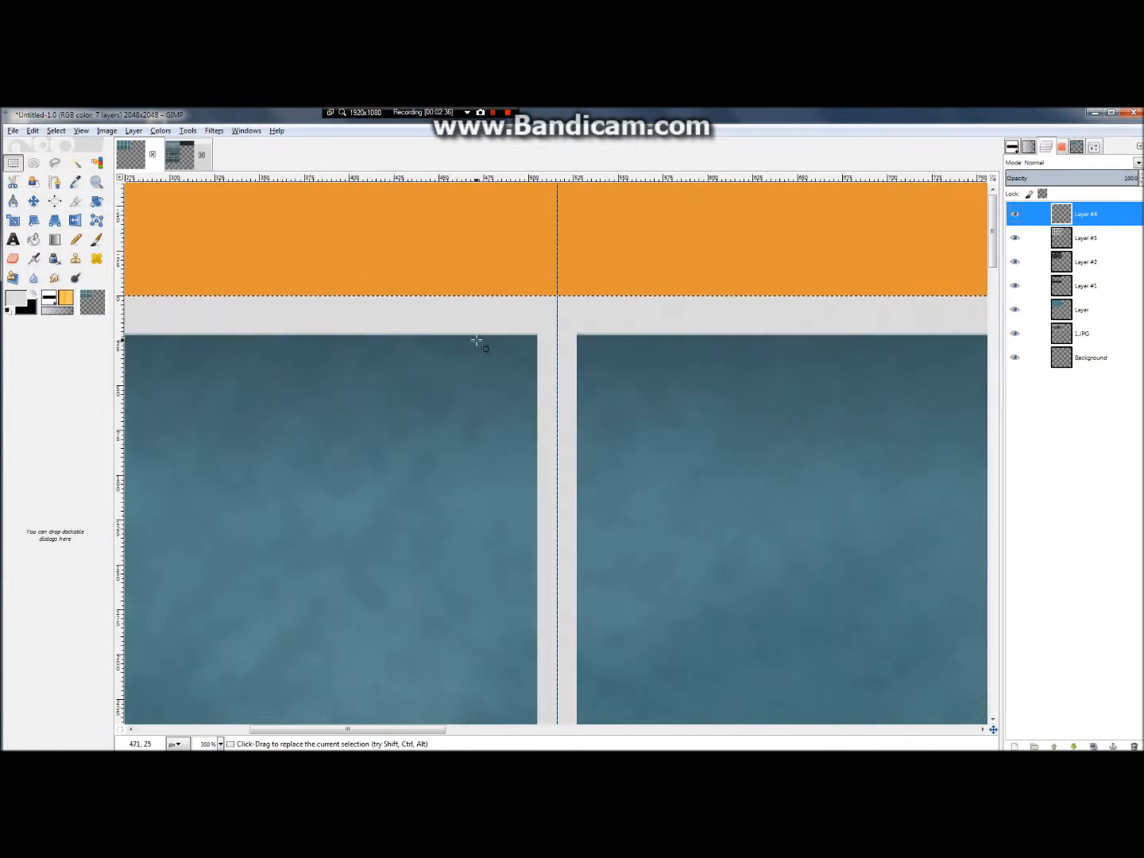
scroll(361, 310, down, 3)
scroll(361, 335, up, 1)
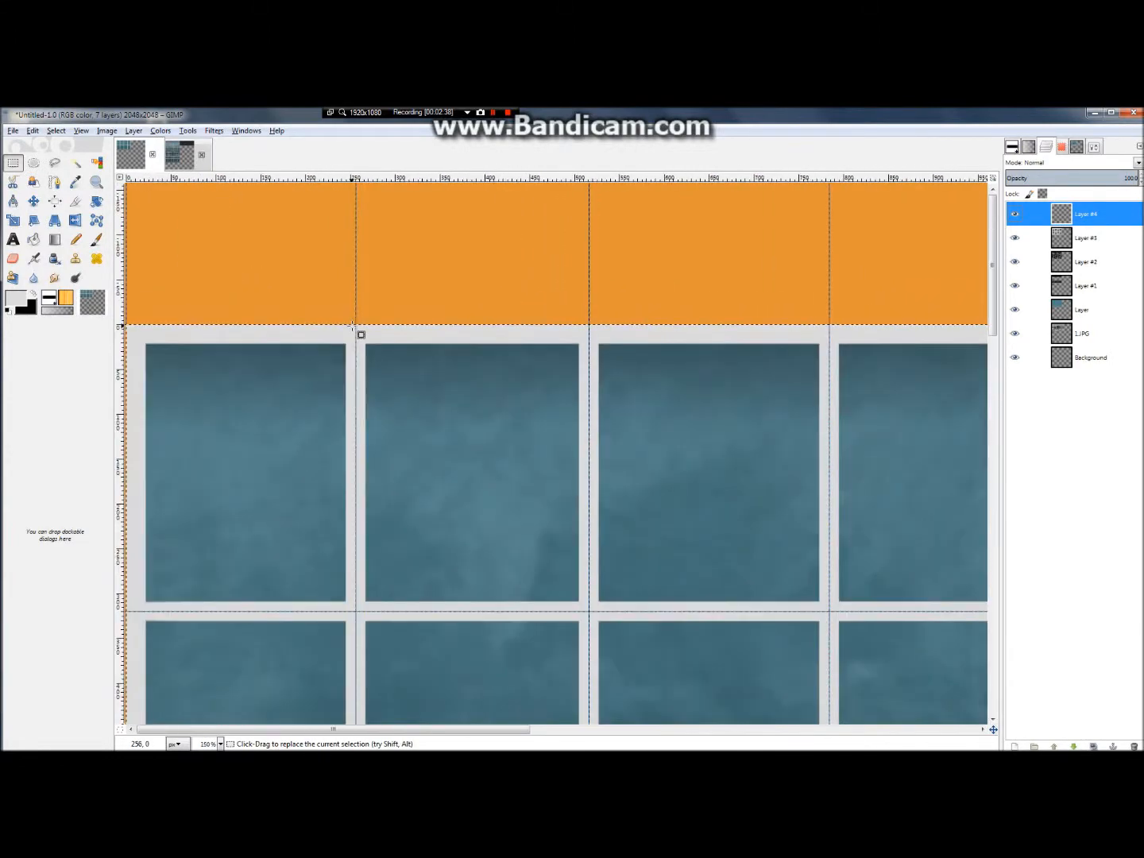
scroll(357, 329, down, 1)
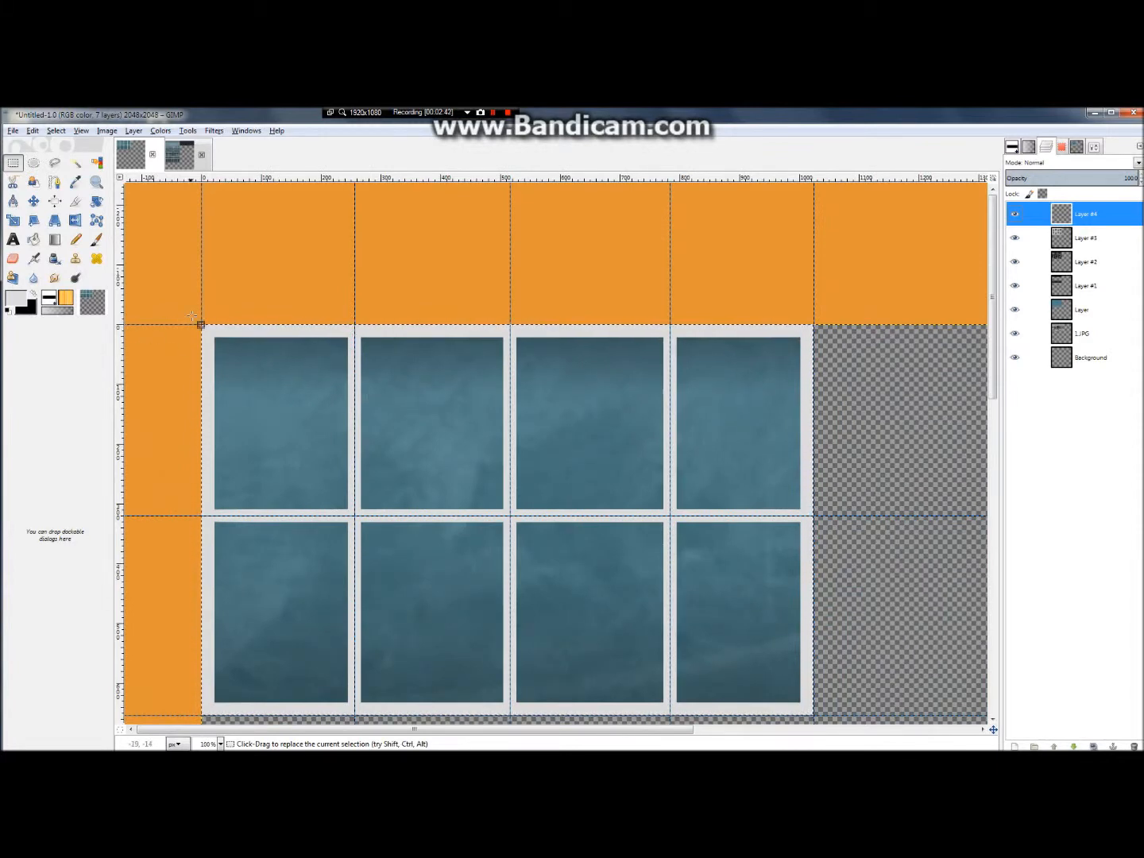
drag(202, 315, 815, 338)
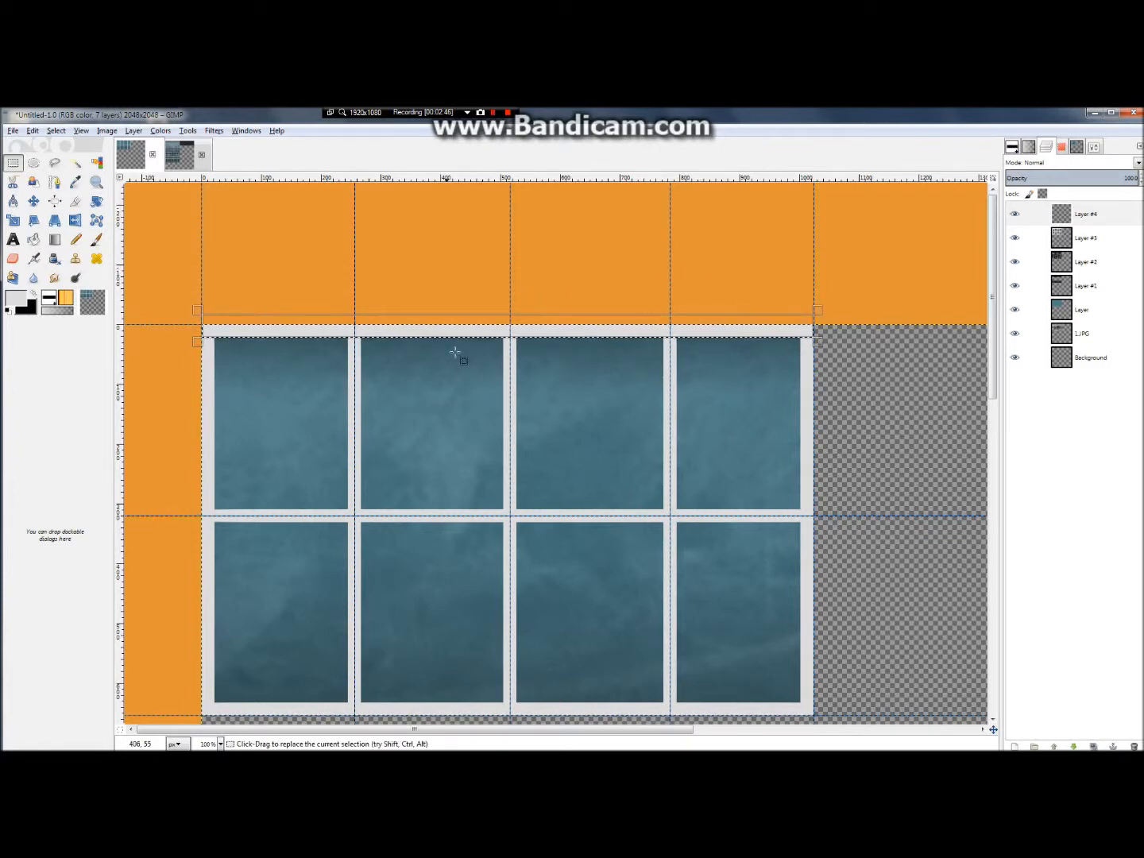
Fit the selection to the top frame bar, bringing its upper edge down to the top of the canvas.
scroll(543, 333, up, 3)
scroll(542, 333, up, 2)
scroll(556, 334, up, 3)
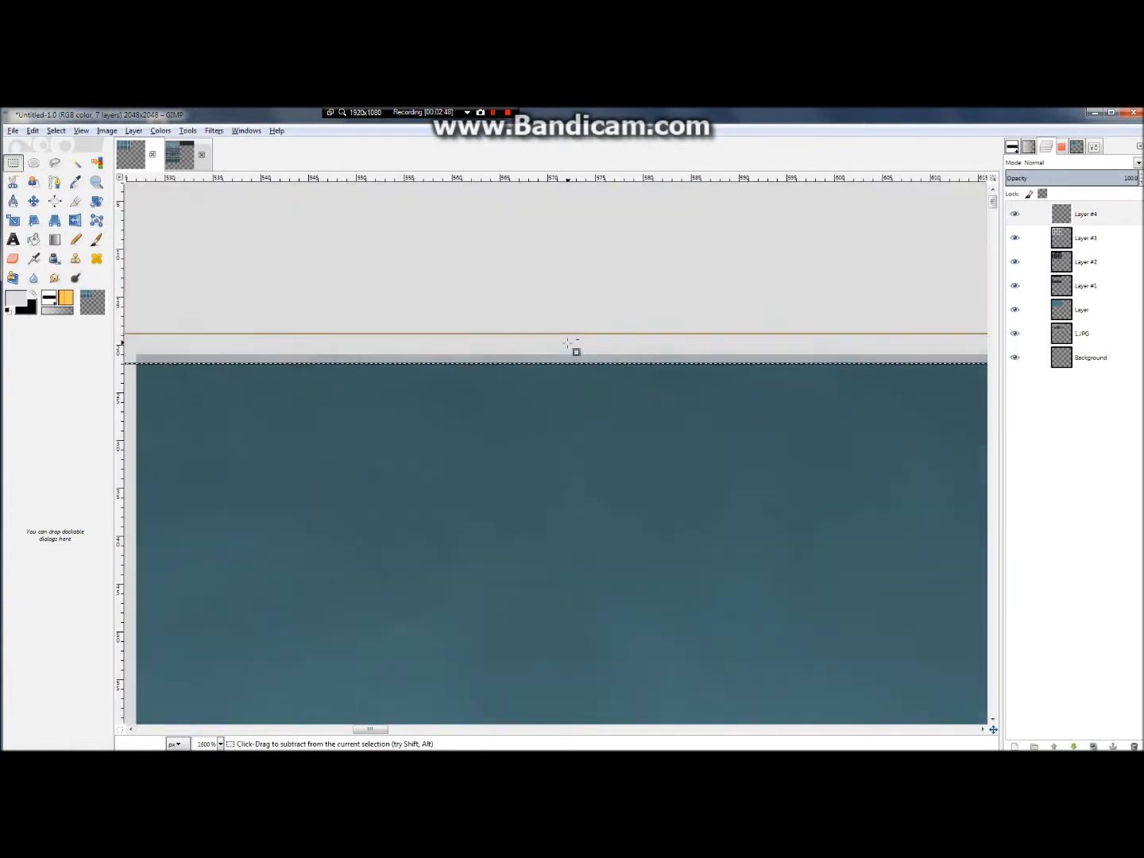
mouse_move(571, 346)
mouse_down()
mouse_move(573, 372)
mouse_move(574, 341)
mouse_move(578, 350)
mouse_up()
scroll(589, 361, up, 1)
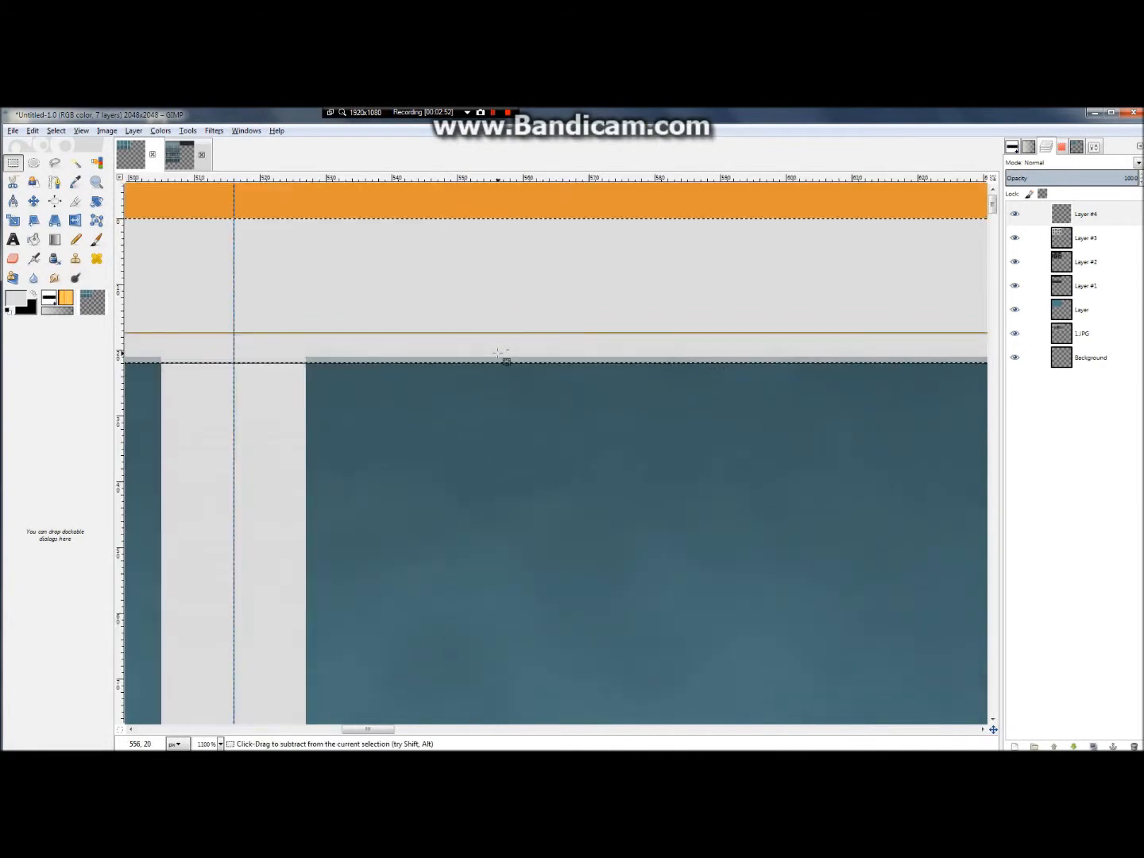
scroll(605, 375, down, 10)
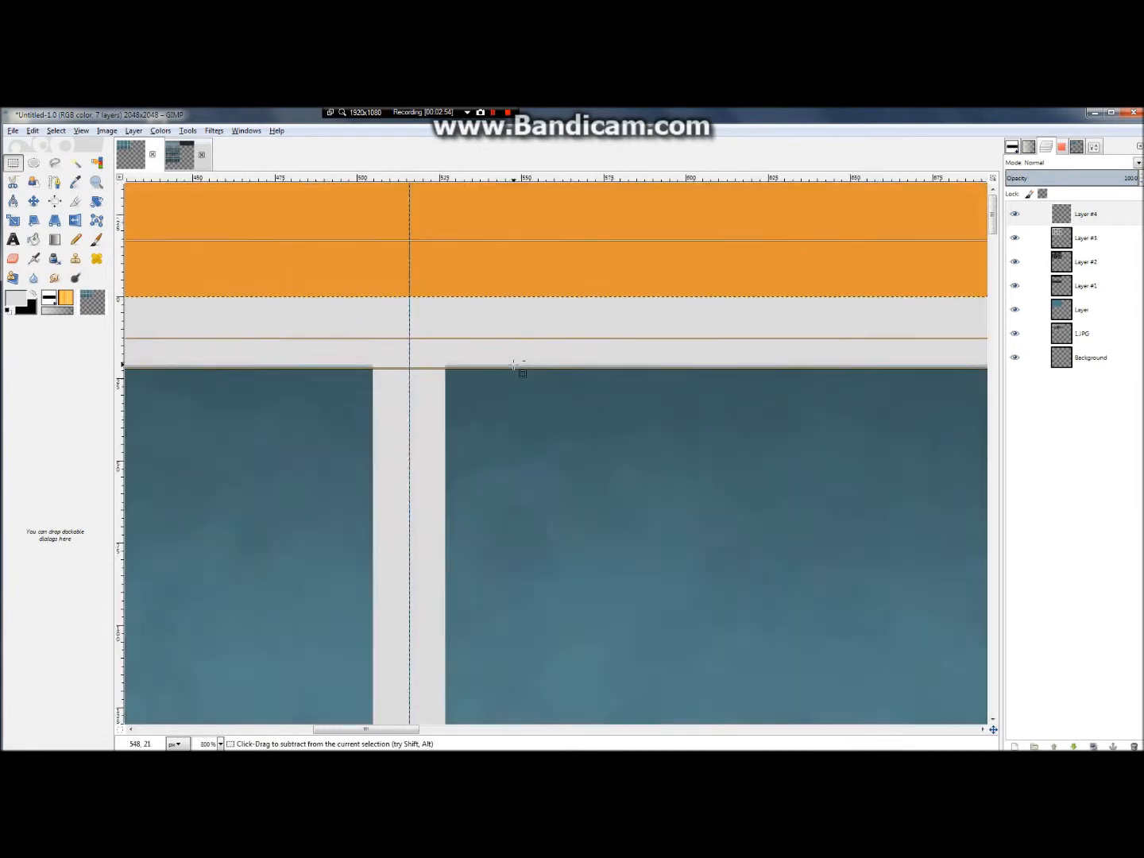
scroll(314, 354, up, 7)
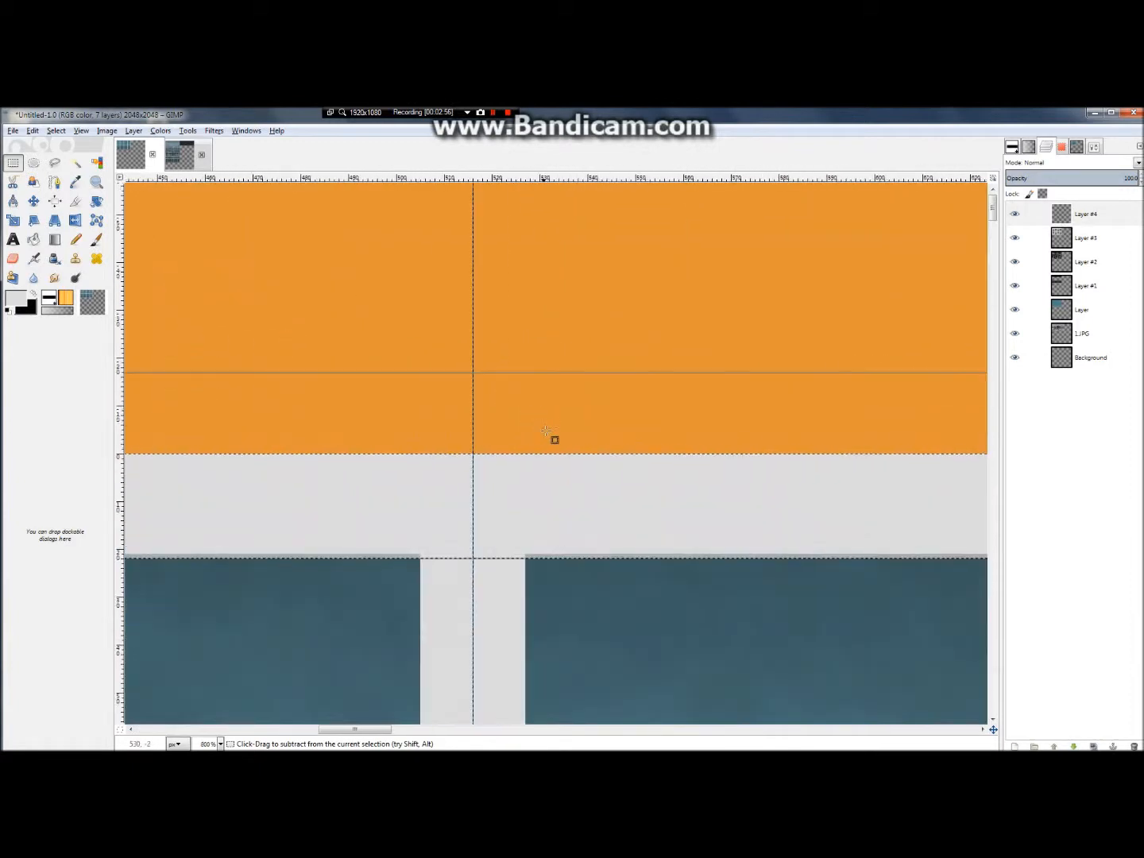
drag(548, 381, 568, 461)
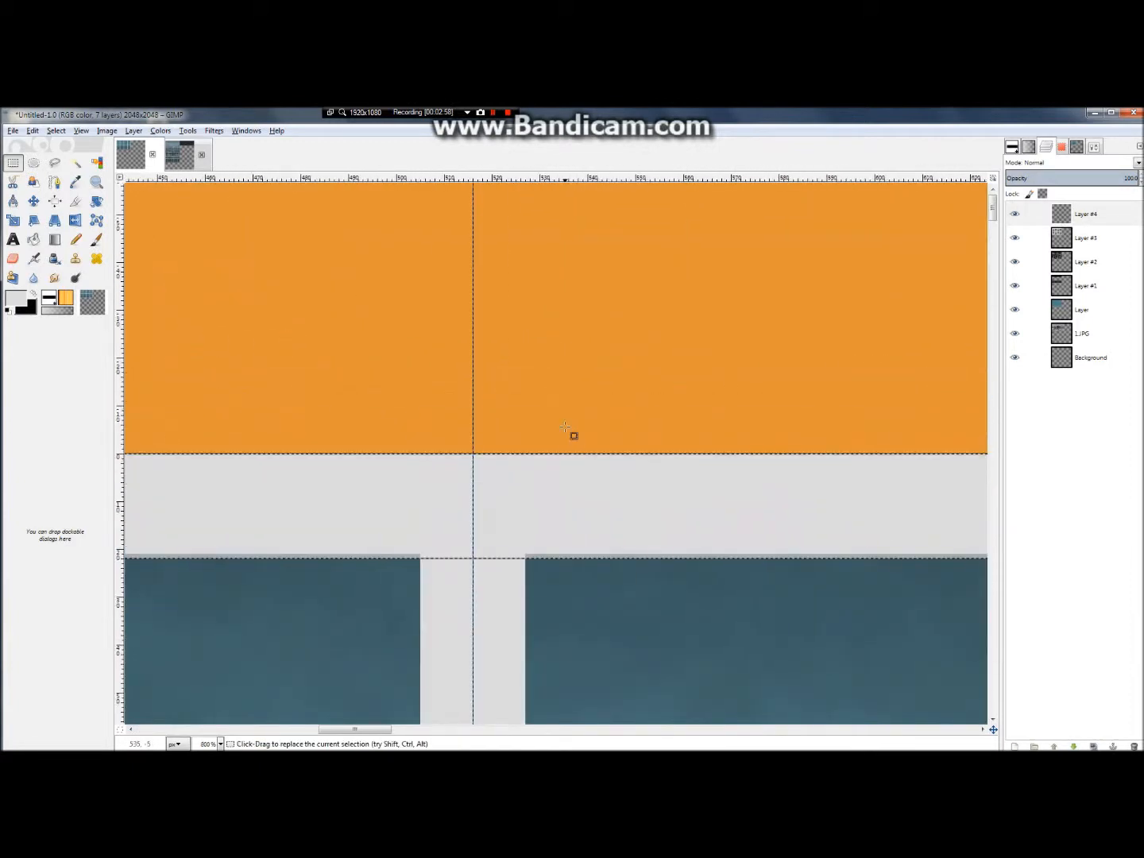
scroll(568, 412, down, 2)
scroll(564, 407, down, 5)
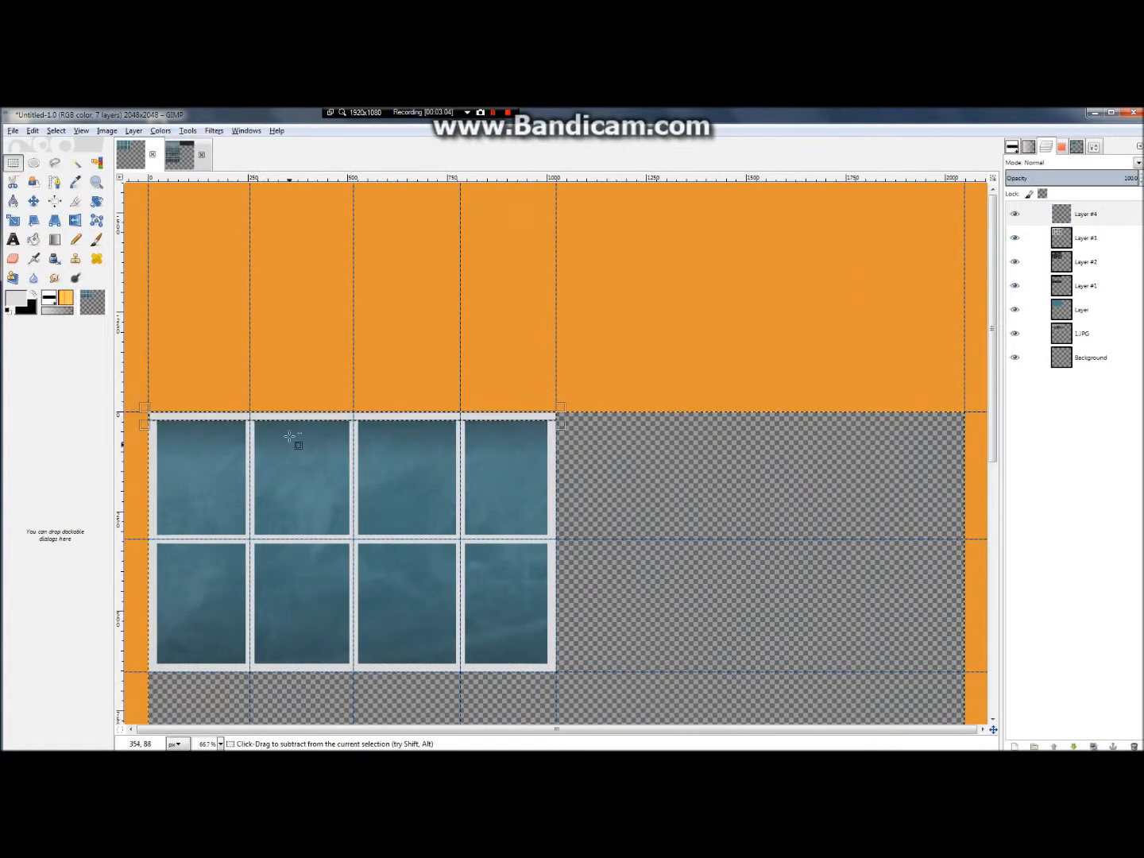
Using the Blend tool with black as the foreground colour, draw a short gradient down from the upper edge of the selected top frame bar.
scroll(294, 445, up, 6)
click(54, 239)
click(33, 295)
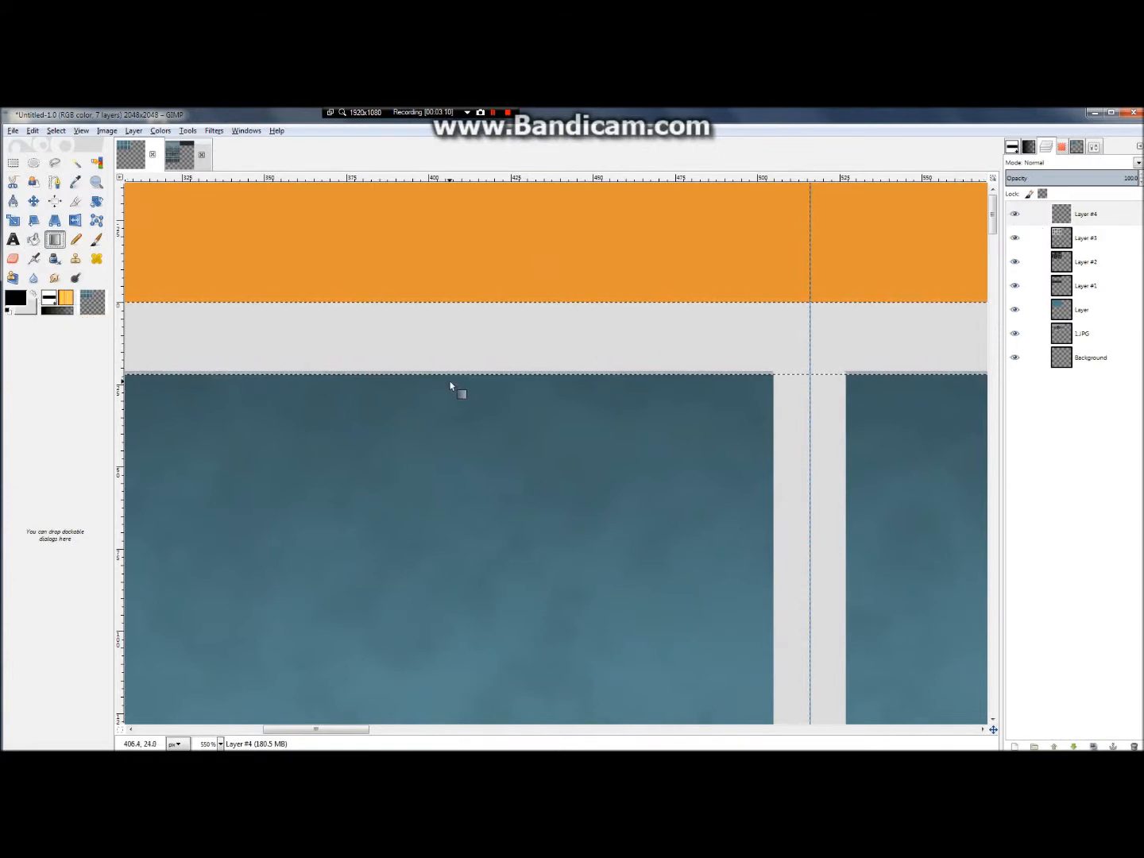
click(15, 299)
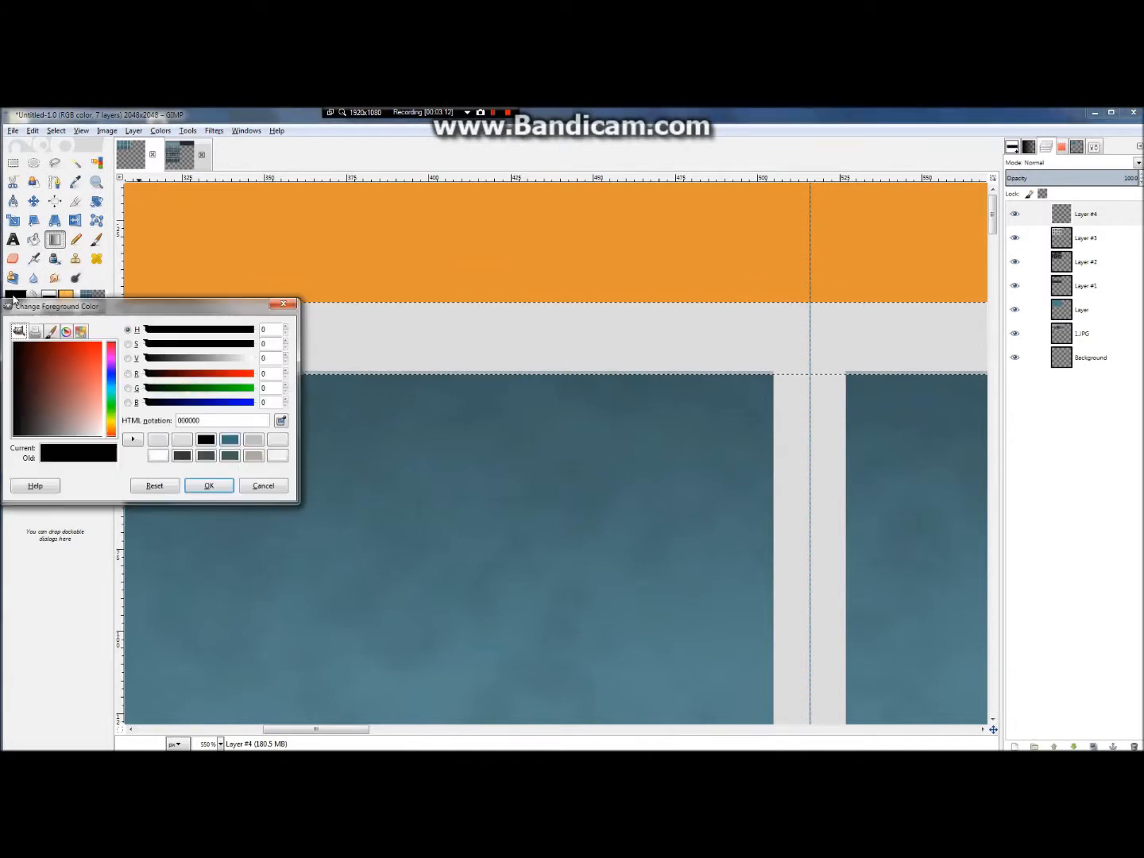
click(264, 487)
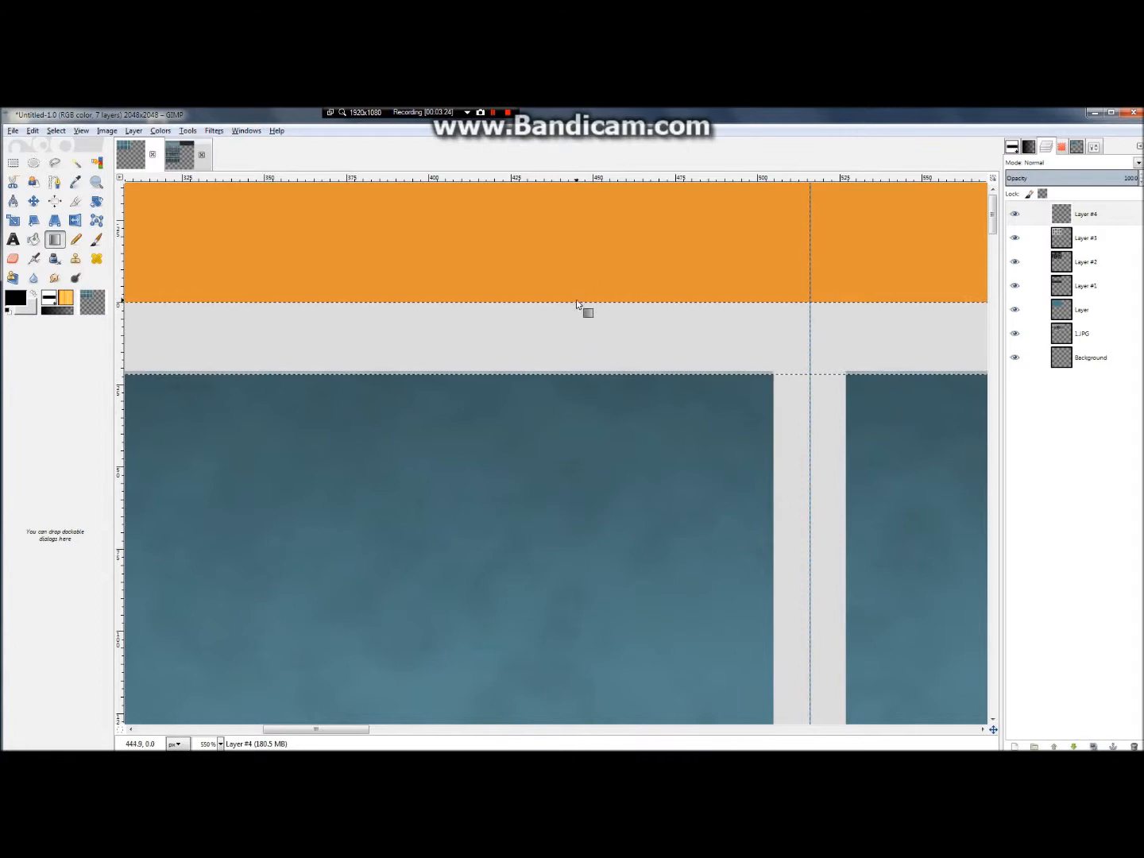
mouse_move(575, 301)
mouse_down()
mouse_move(573, 323)
mouse_move(588, 324)
mouse_up()
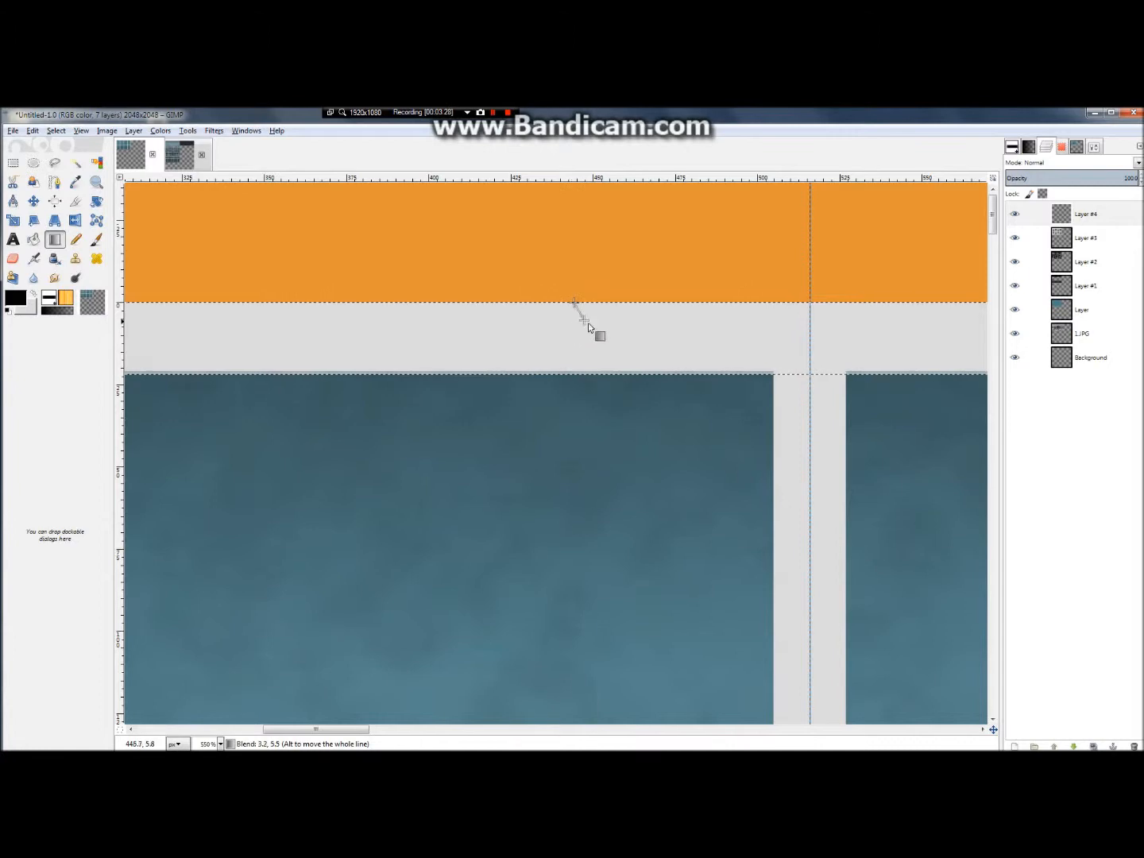
Shade the lower edge of the top frame bar with a short black gradient pulled upward, undoing and redrawing it once.
mouse_move(556, 325)
mouse_down()
mouse_move(579, 328)
mouse_move(574, 317)
mouse_move(580, 360)
mouse_up()
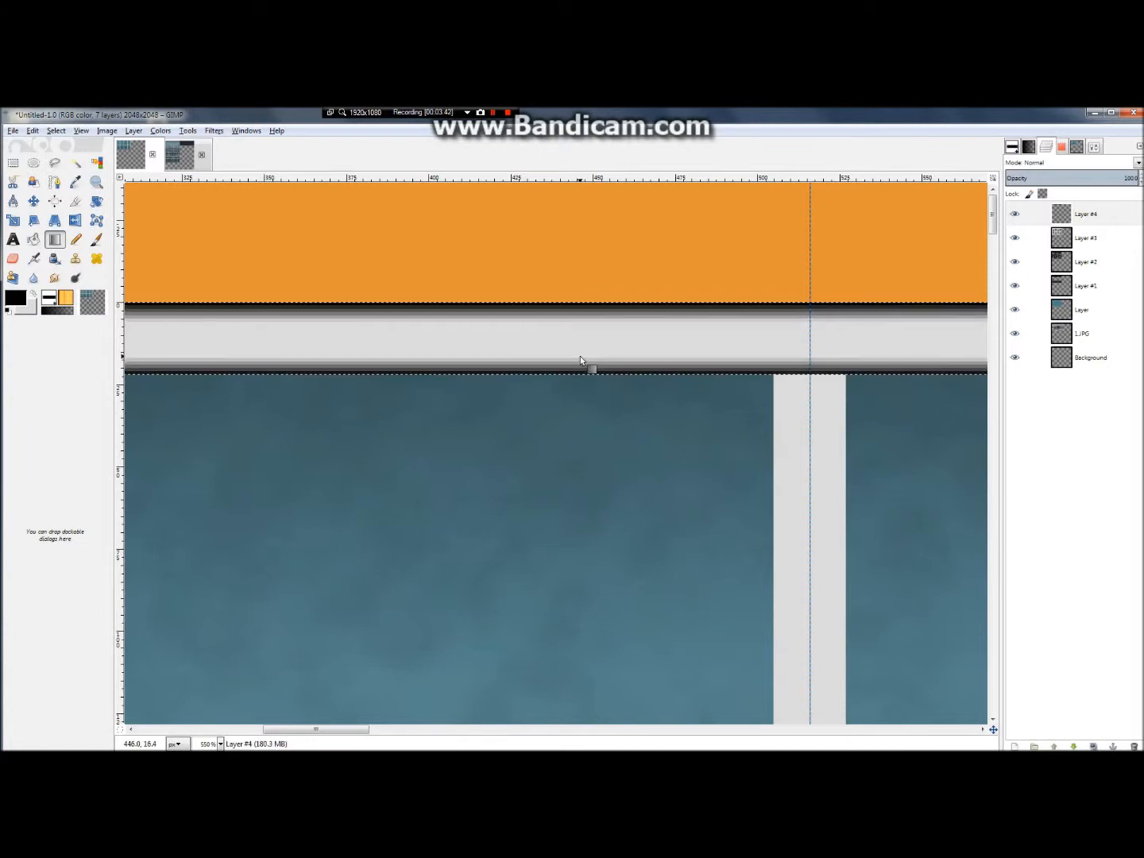
key(ctrl+z)
drag(583, 373, 584, 355)
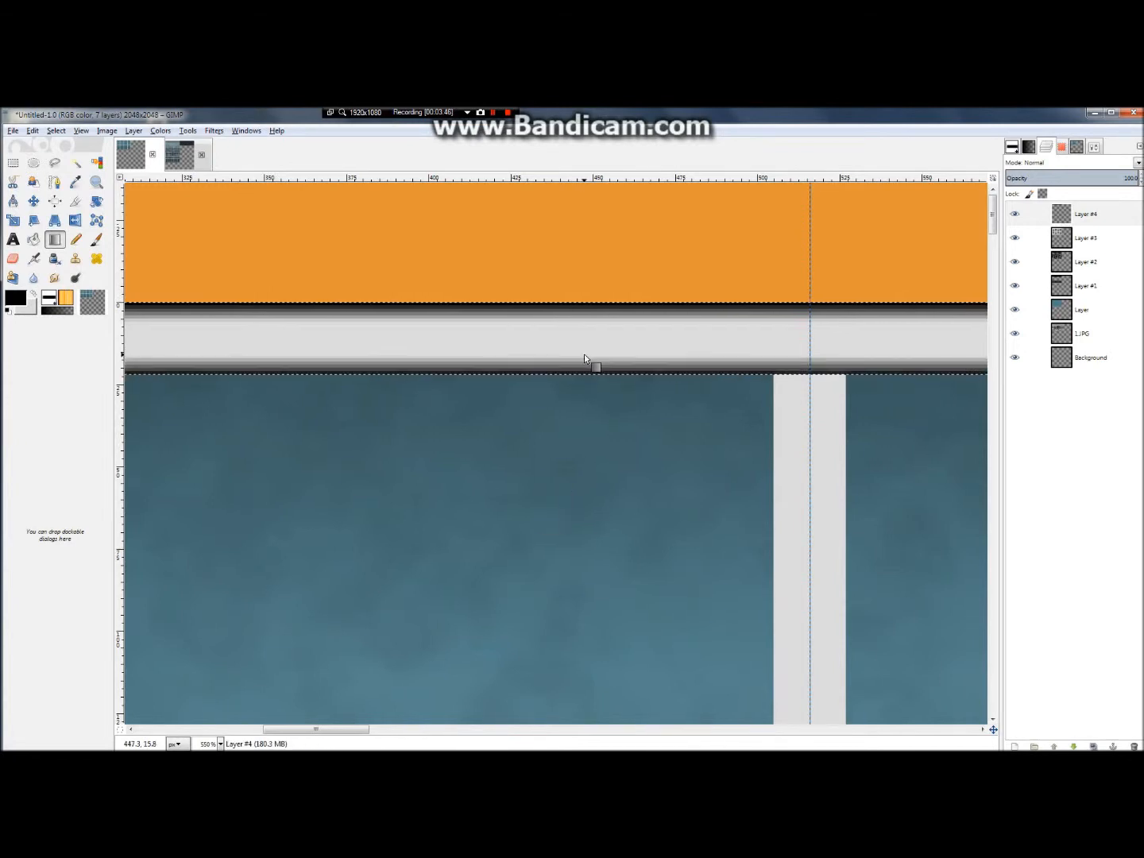
scroll(613, 430, down, 1)
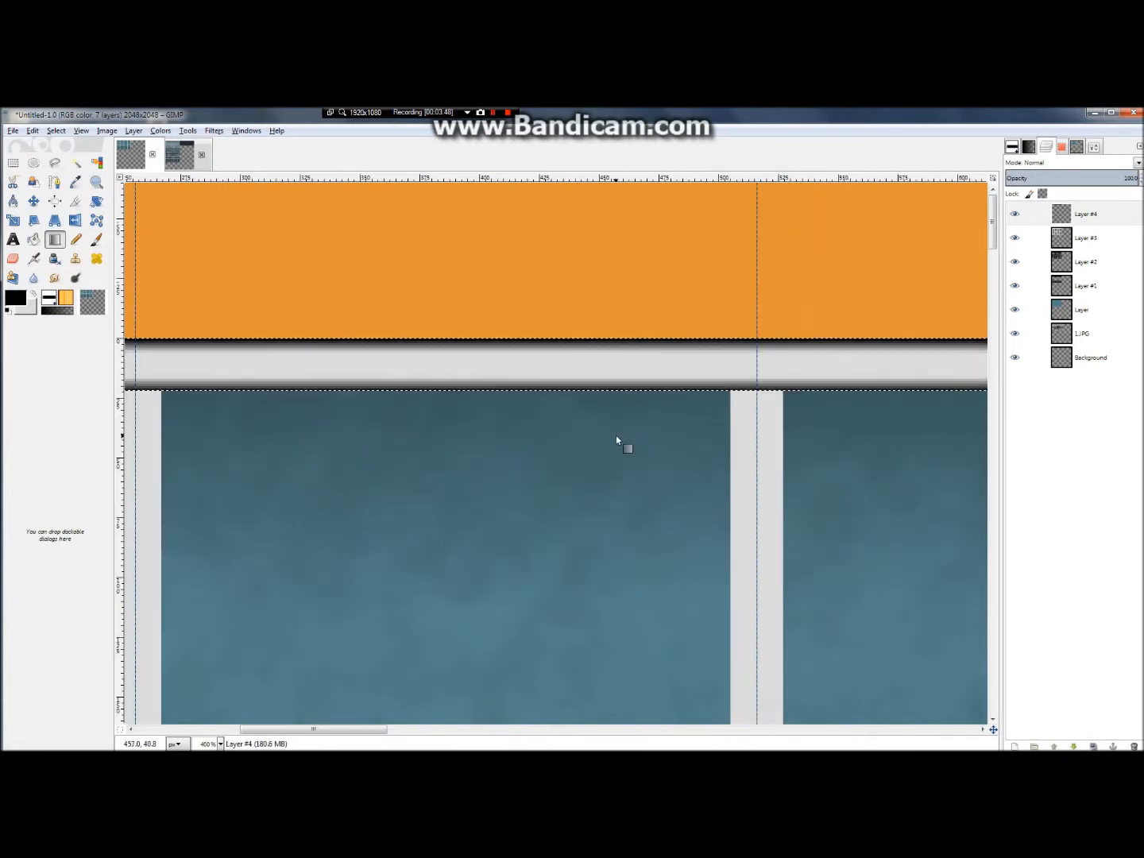
scroll(621, 464, down, 5)
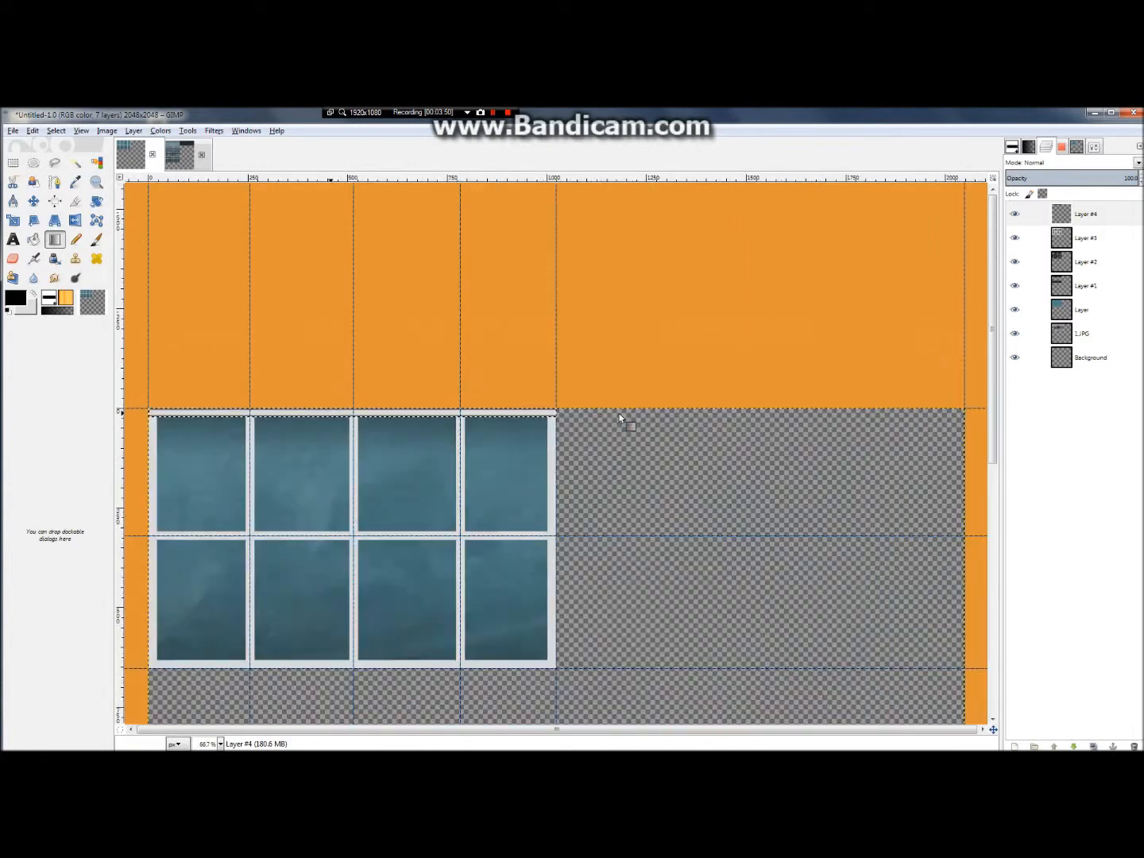
Add a new transparent 2048 by 2048 px layer above Layer #4.
scroll(468, 397, up, 4)
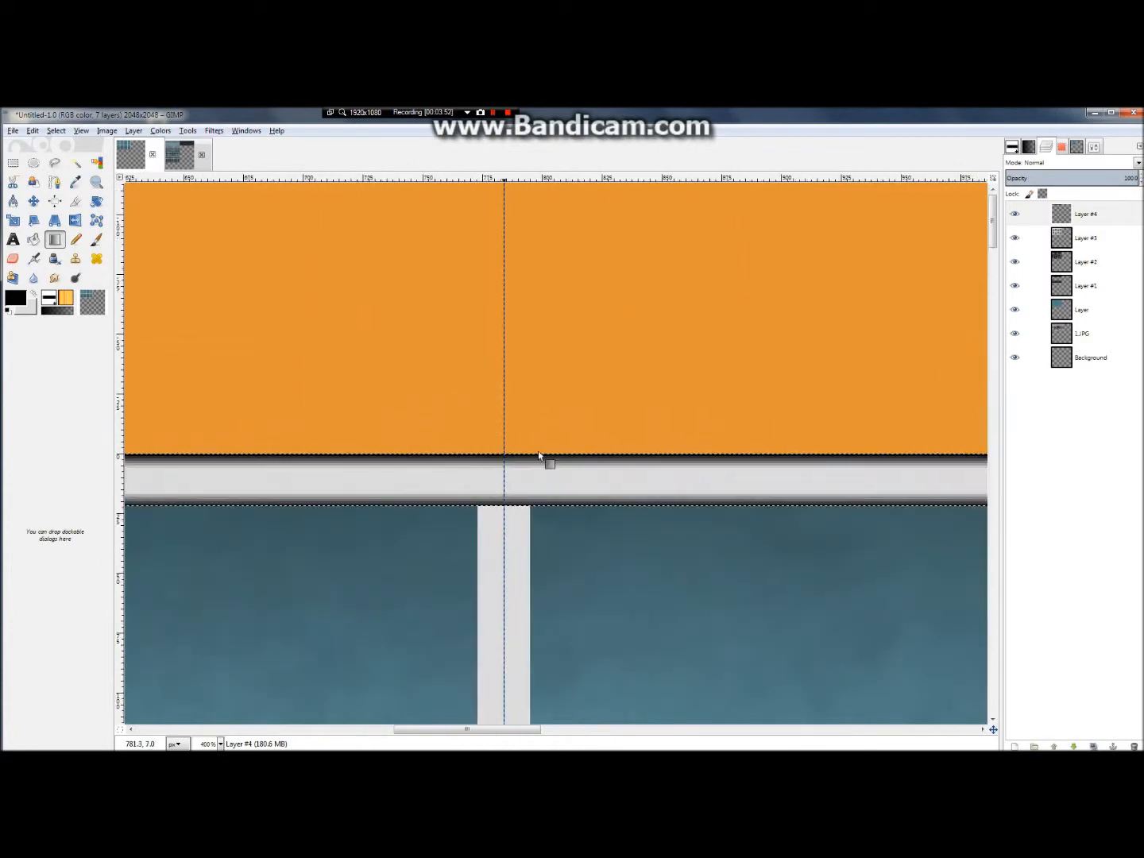
scroll(656, 396, down, 4)
scroll(470, 592, up, 2)
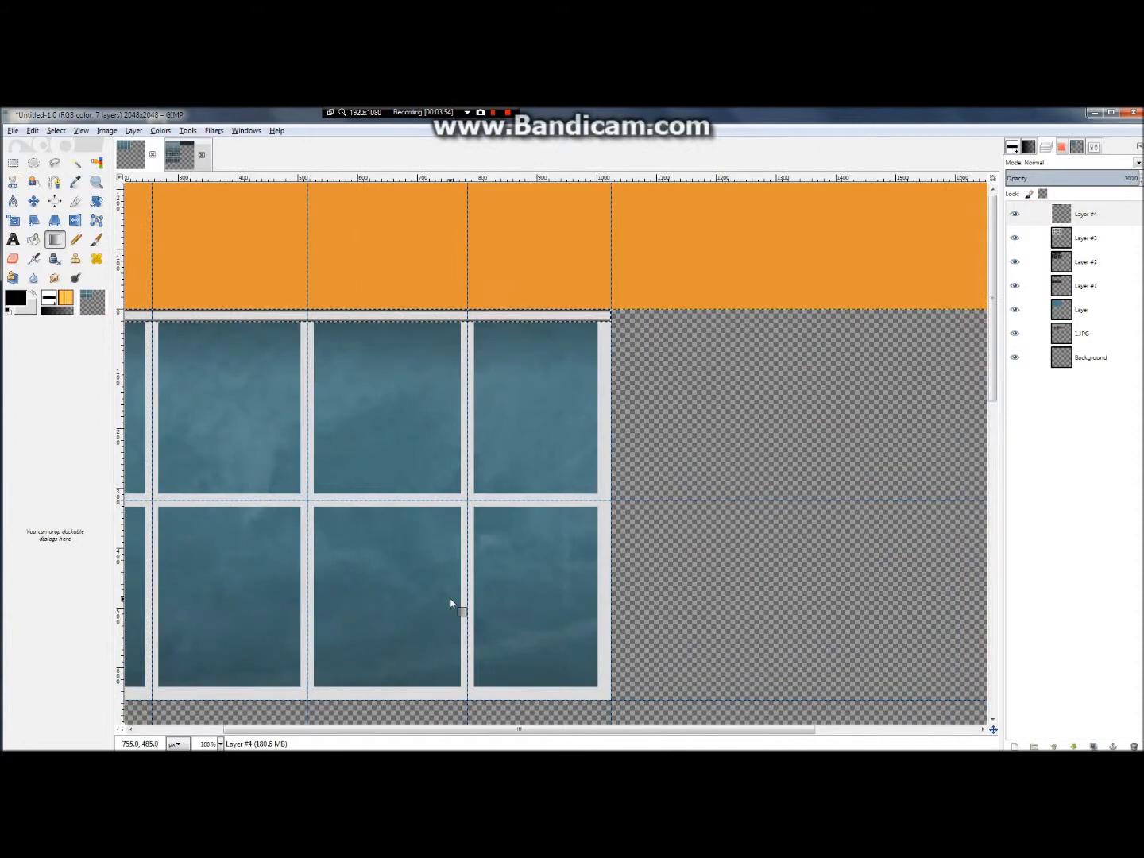
scroll(544, 402, down, 1)
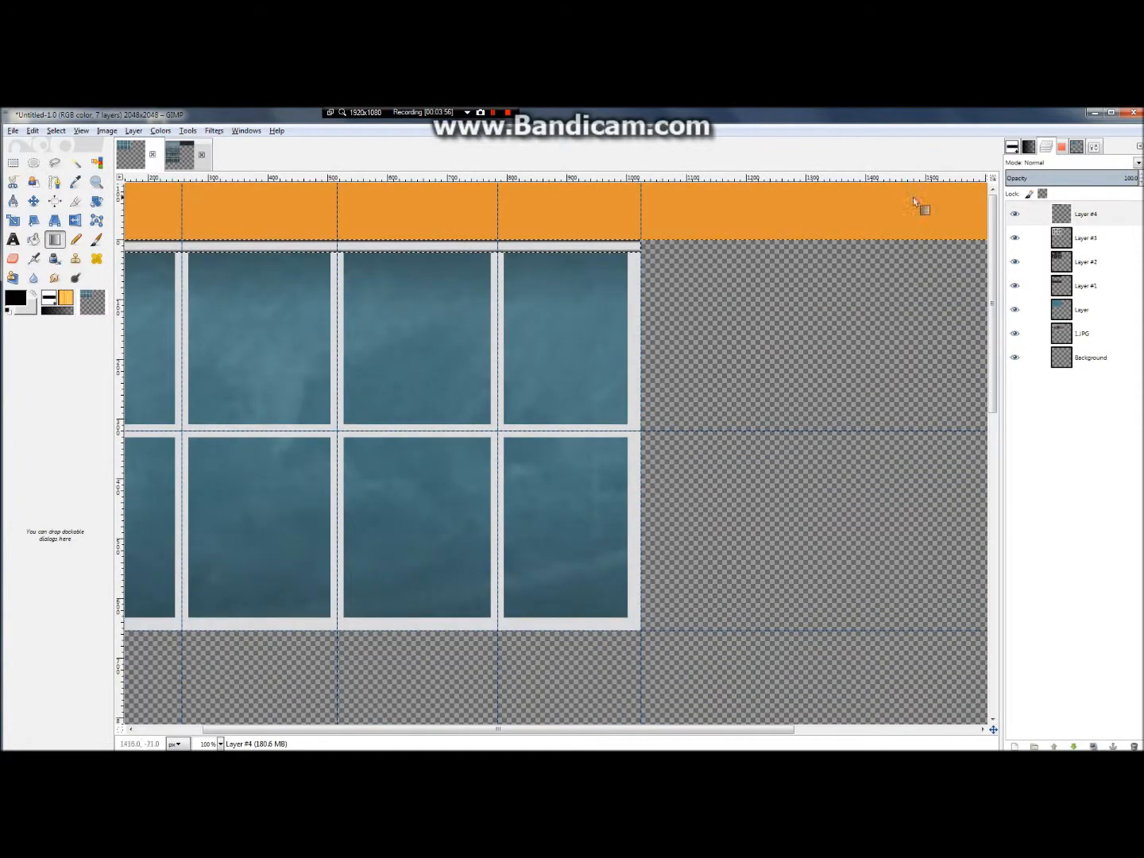
right_click(1098, 214)
click(1025, 237)
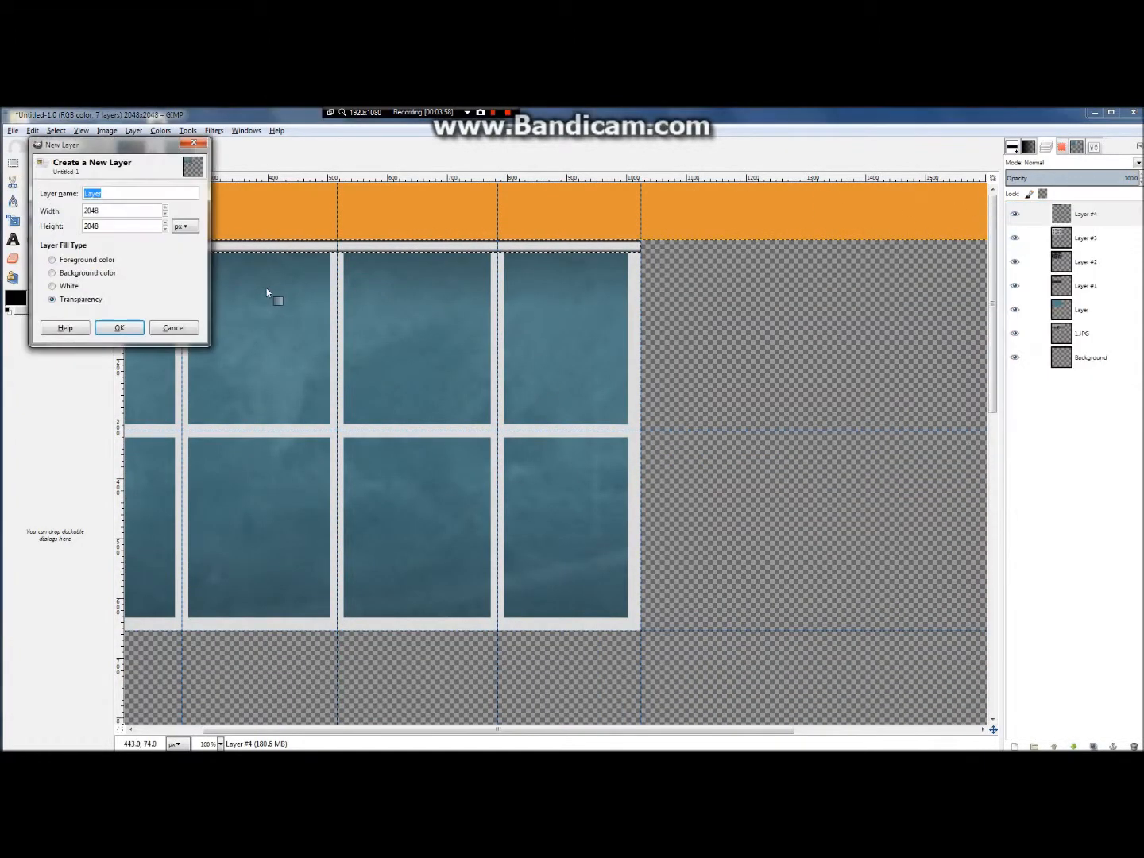
click(143, 328)
Make a rectangular selection over the upper section of the rightmost inner vertical divider, fitted between the top bar and the horizontal divider.
click(13, 161)
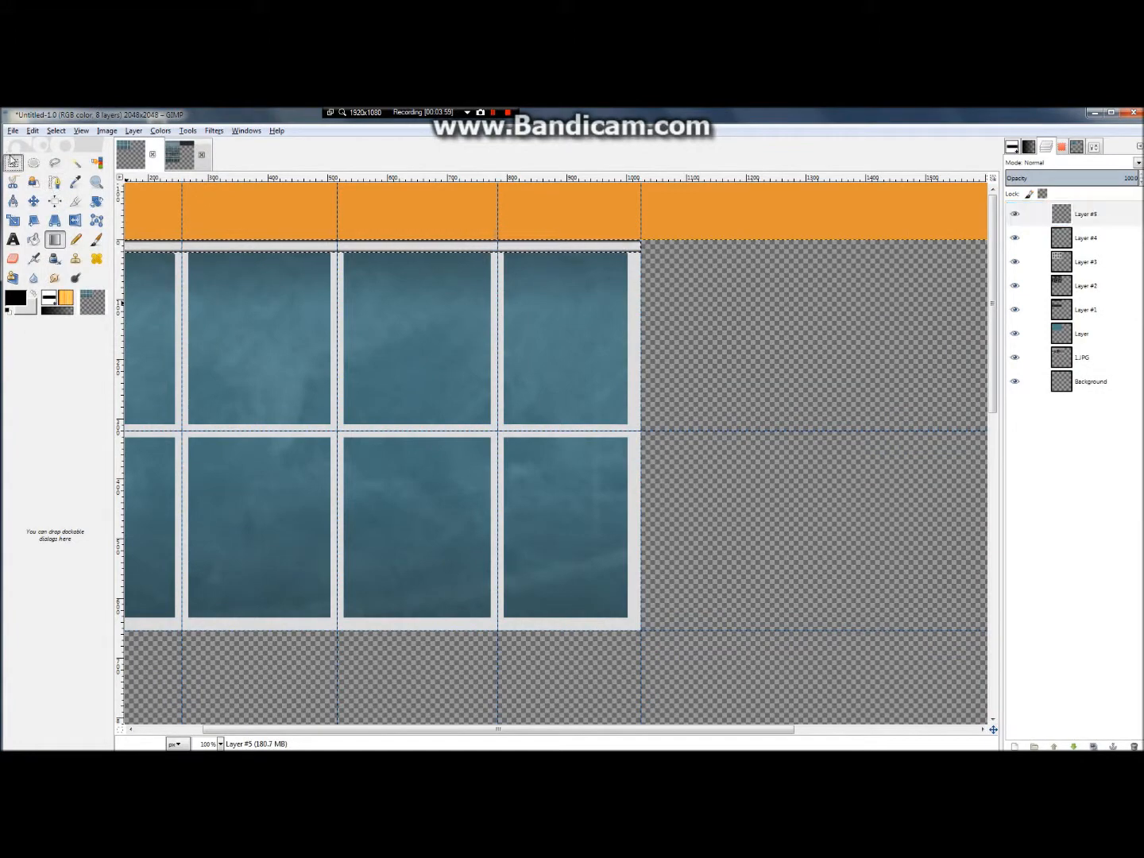
scroll(476, 274, up, 4)
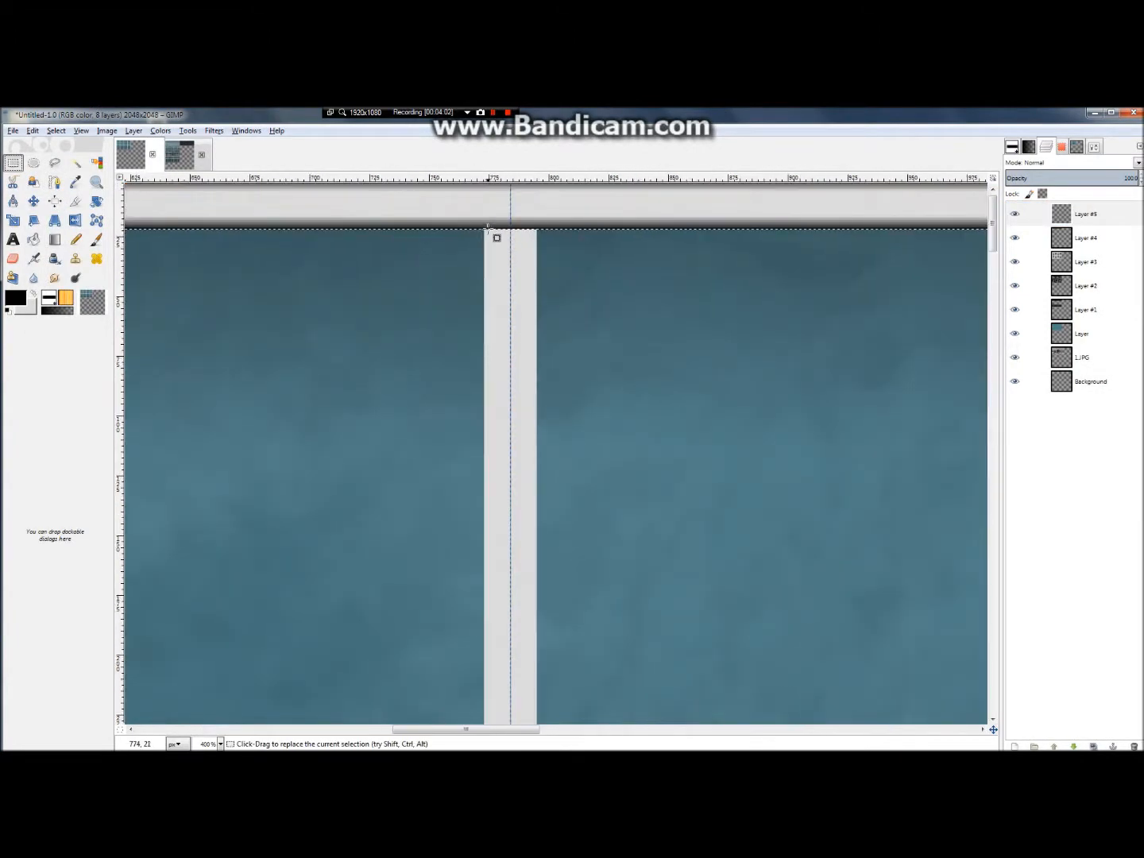
drag(486, 232, 432, 582)
scroll(567, 584, down, 3)
scroll(425, 588, up, 2)
scroll(421, 623, up, 6)
drag(386, 469, 290, 431)
scroll(431, 465, up, 4)
scroll(447, 480, down, 6)
scroll(460, 512, up, 2)
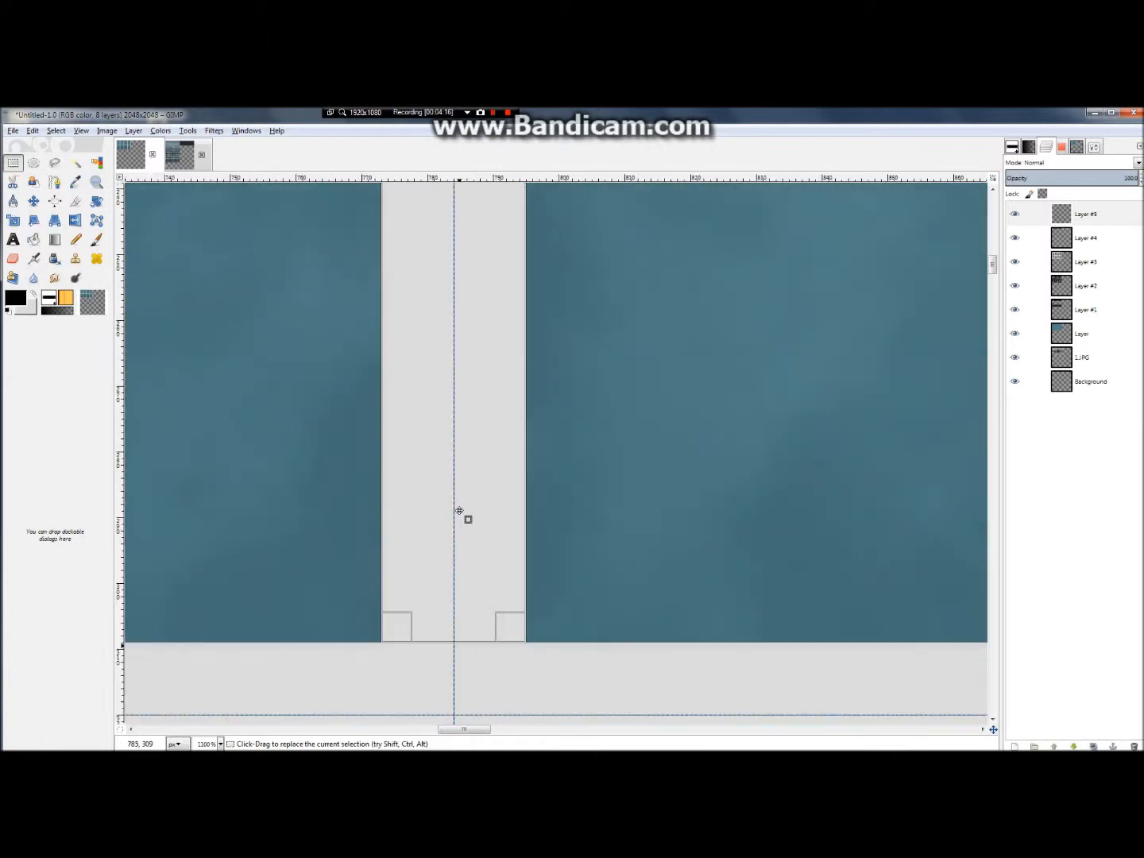
scroll(461, 512, up, 10)
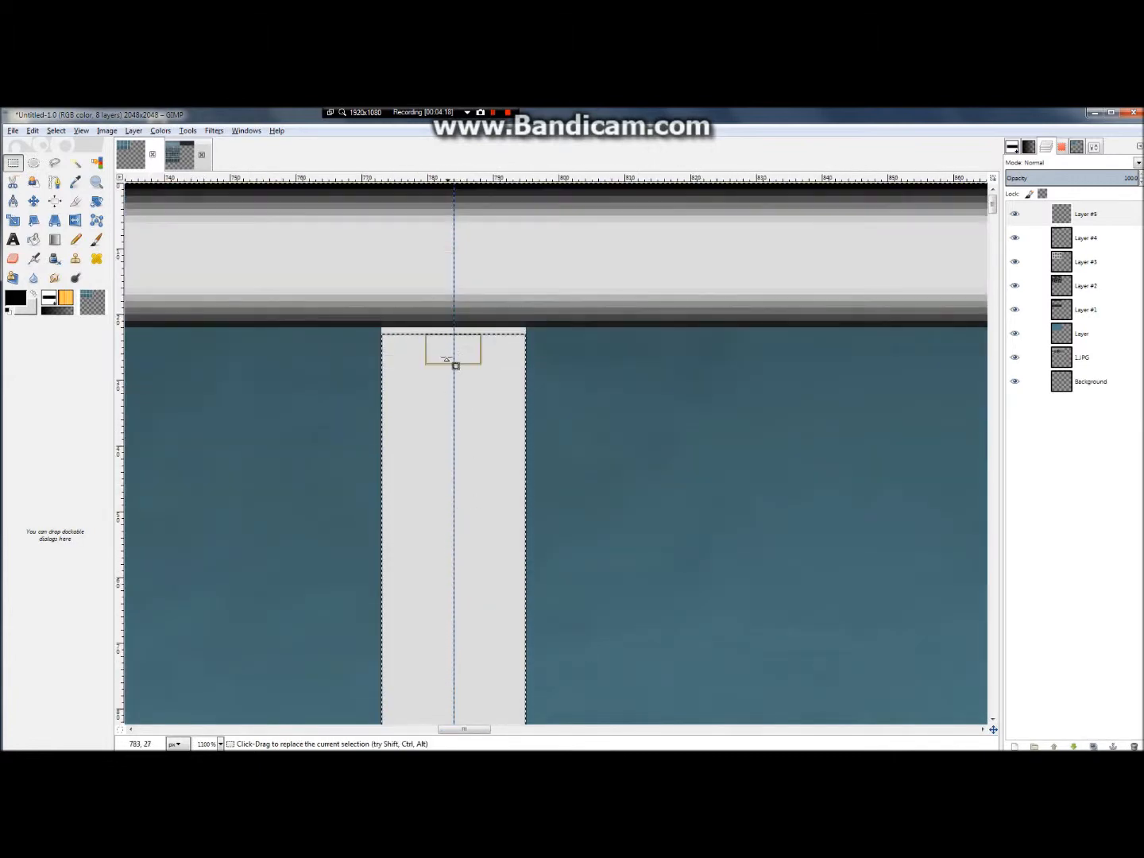
scroll(490, 361, down, 3)
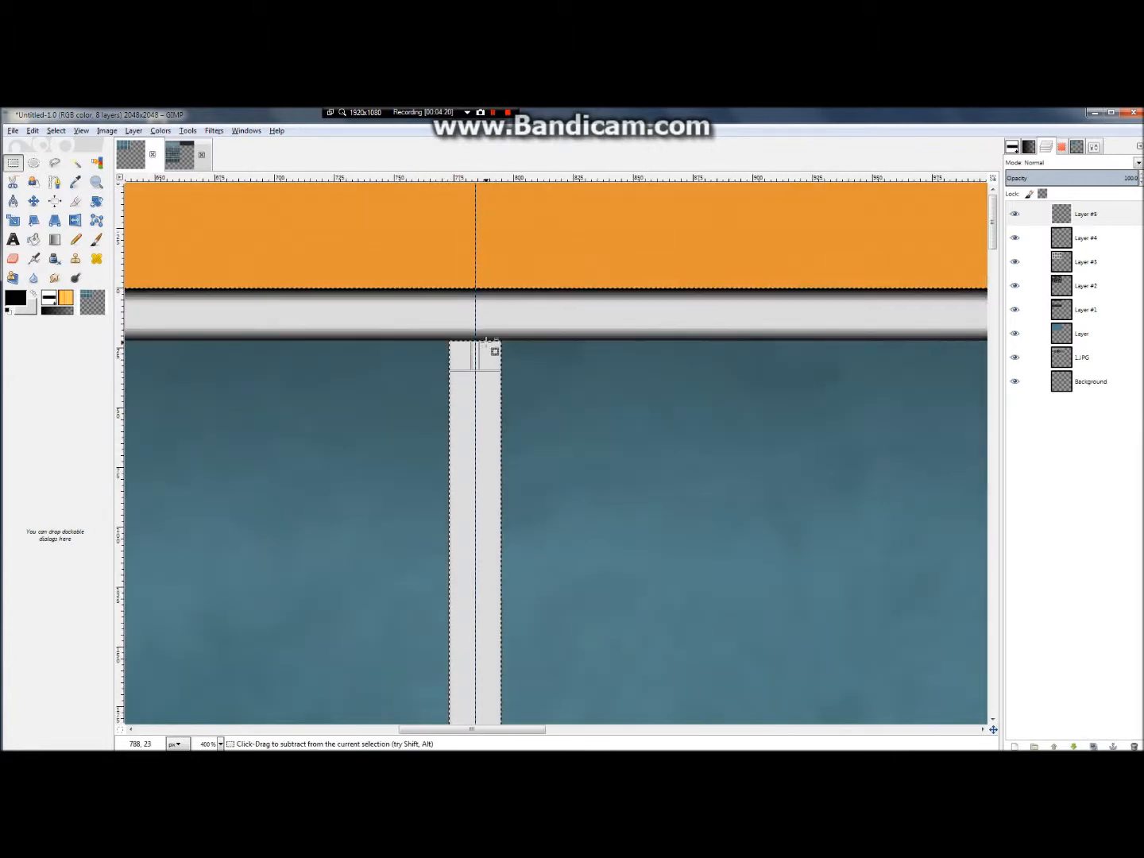
Shade both long edges of the selected upper divider section with short black gradients fading toward its centre.
scroll(486, 342, down, 3)
scroll(476, 517, up, 3)
scroll(482, 423, down, 2)
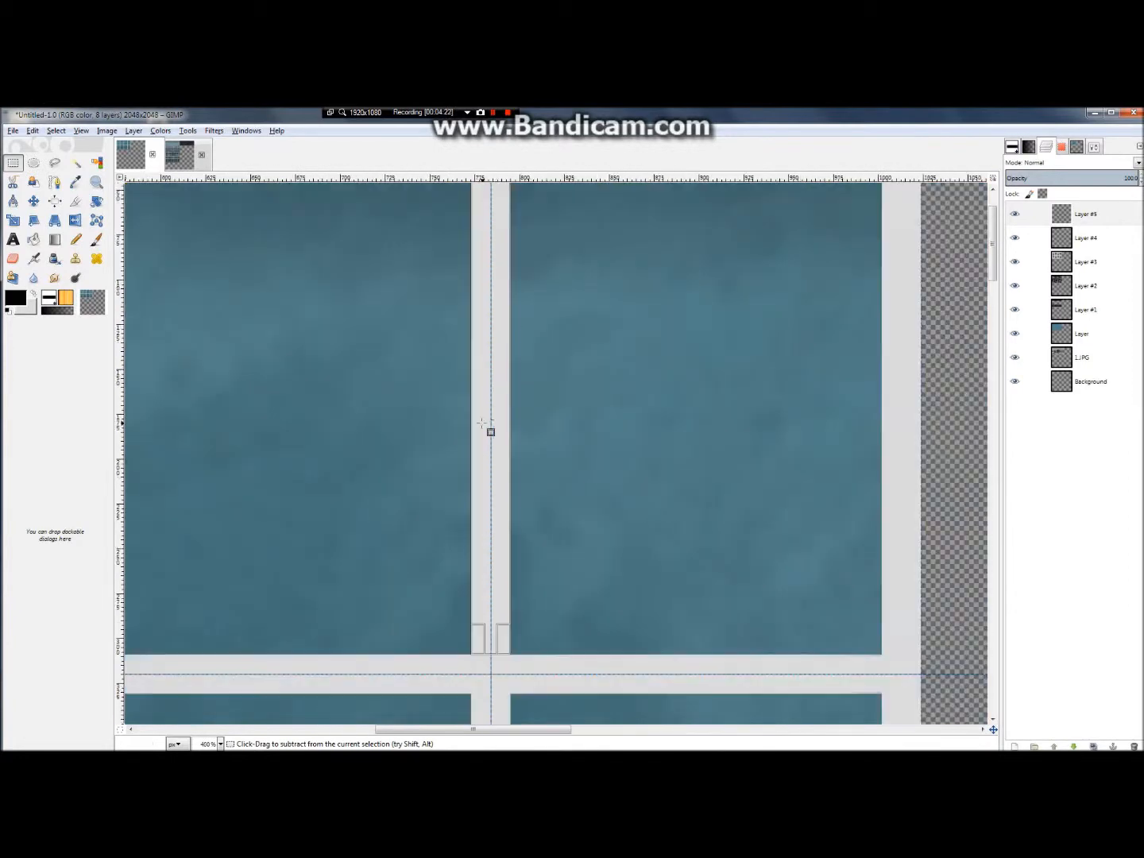
scroll(495, 503, up, 3)
click(54, 240)
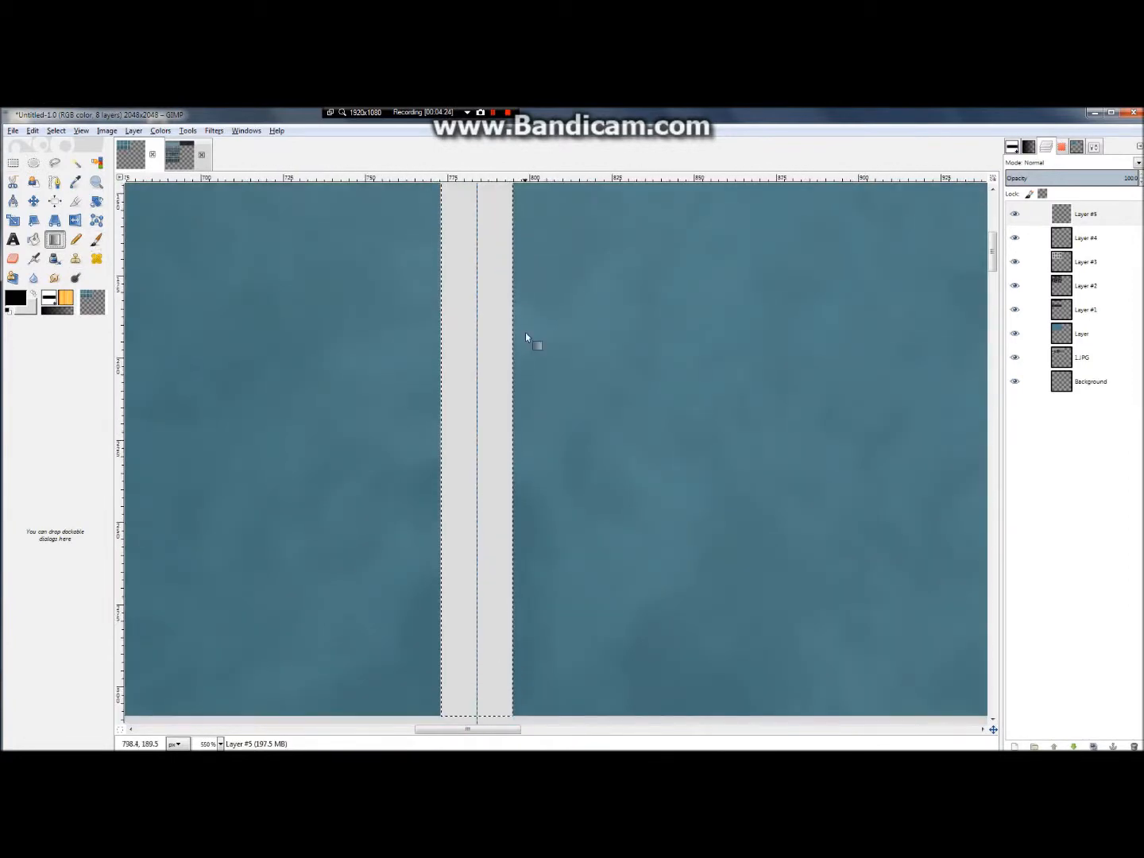
scroll(446, 397, up, 3)
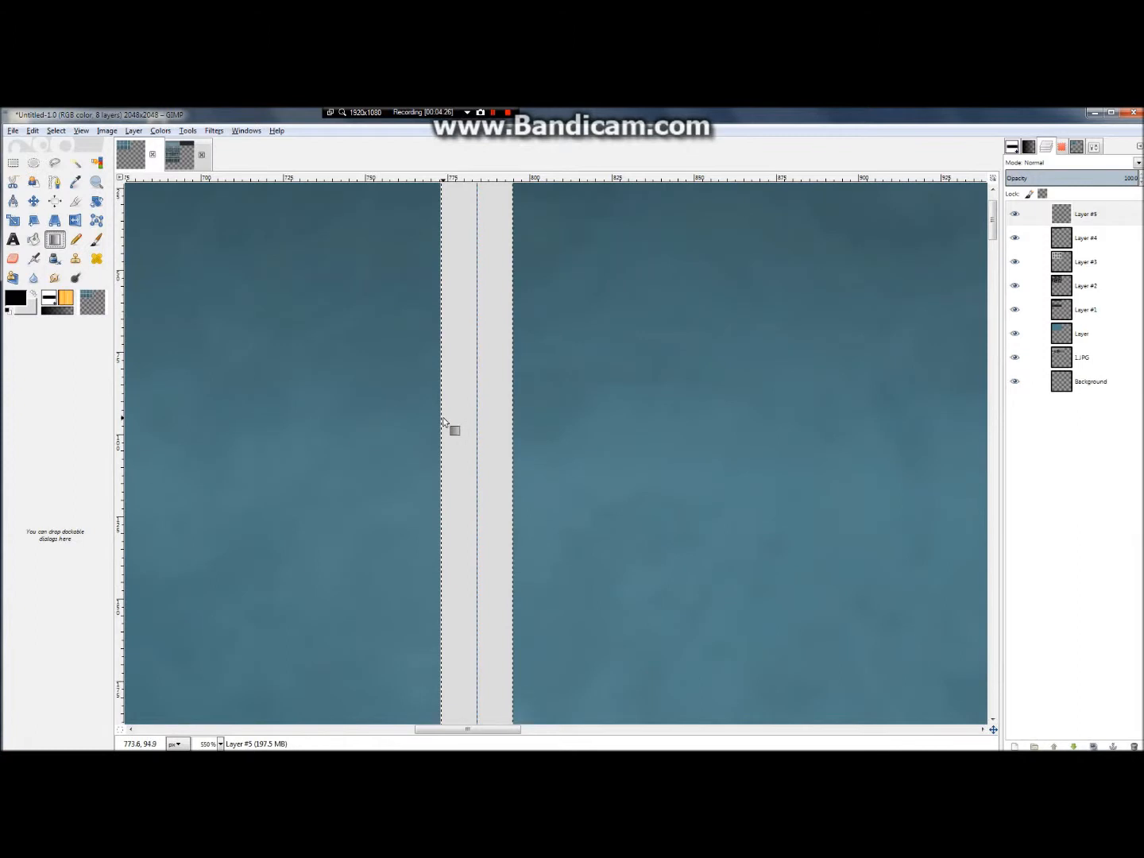
drag(441, 417, 451, 417)
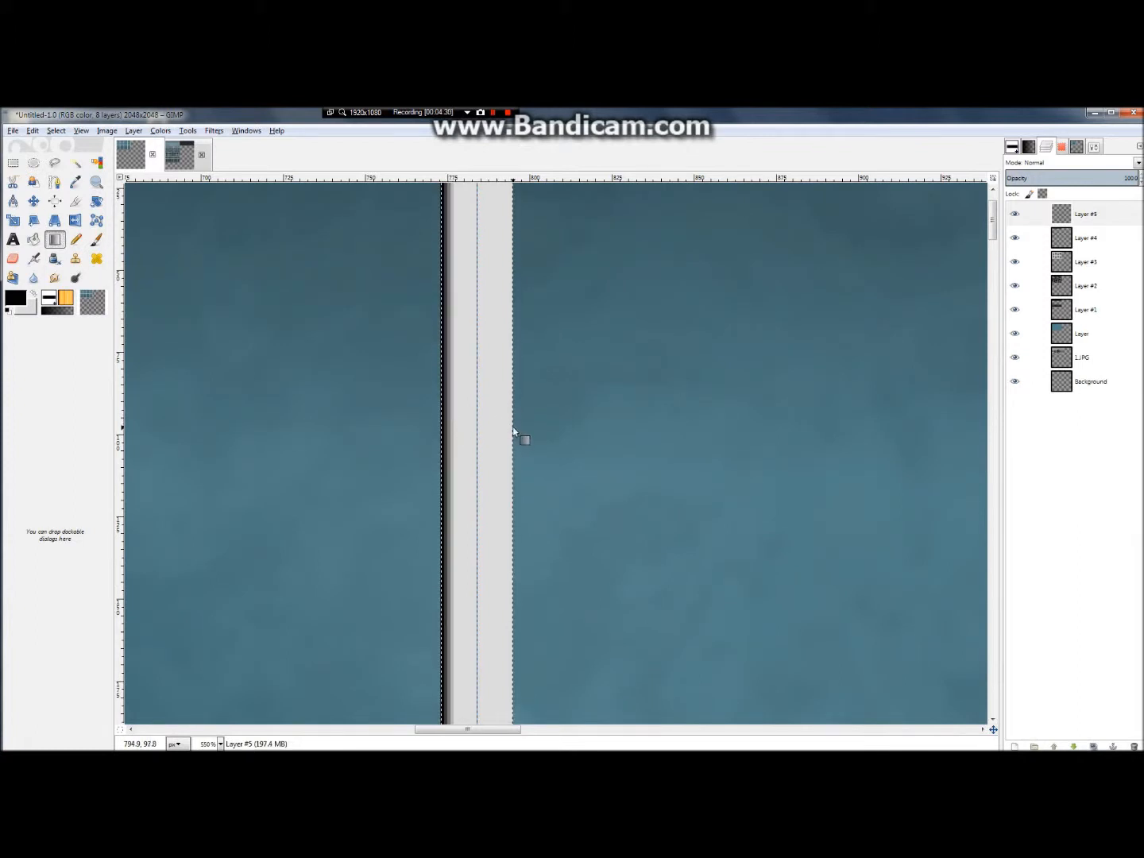
drag(512, 429, 498, 429)
scroll(555, 394, down, 4)
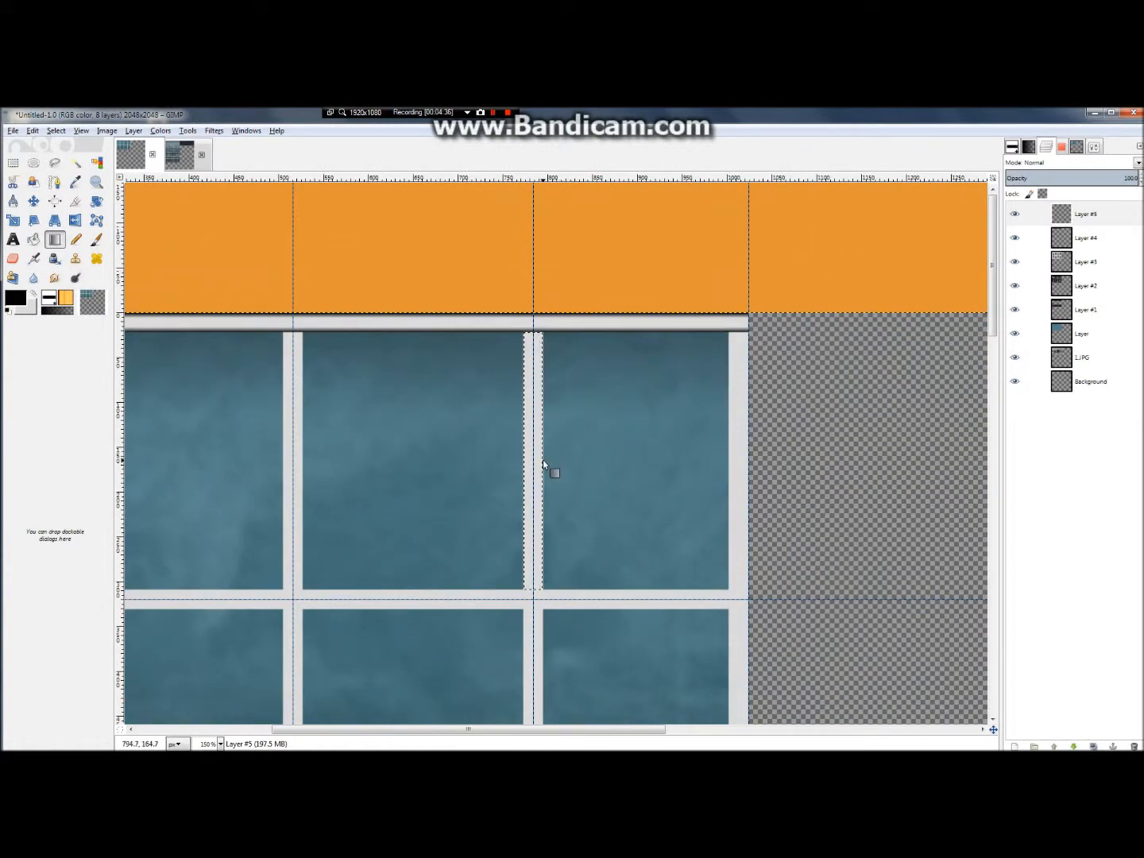
scroll(541, 466, up, 4)
drag(497, 462, 557, 474)
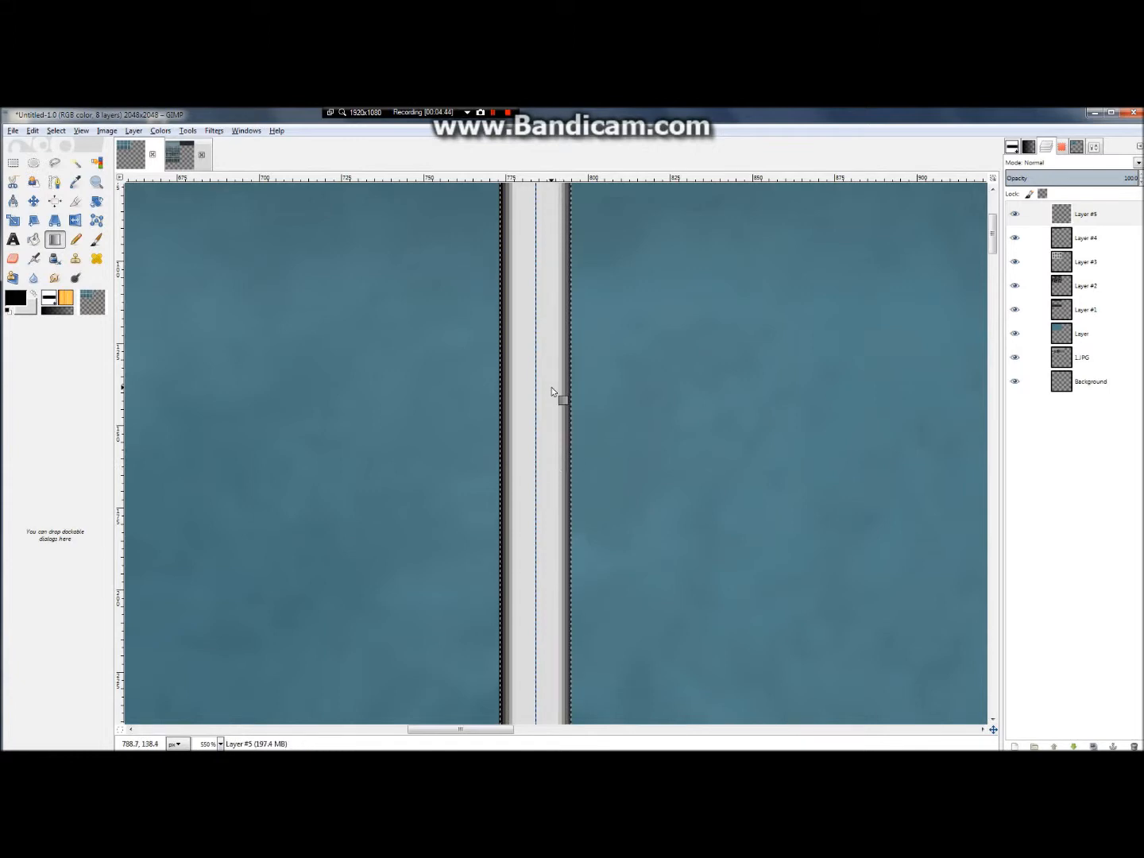
Select the lower section of the same vertical divider with a 22 × 302 px rectangle reaching down to the bottom frame bar.
scroll(551, 391, down, 5)
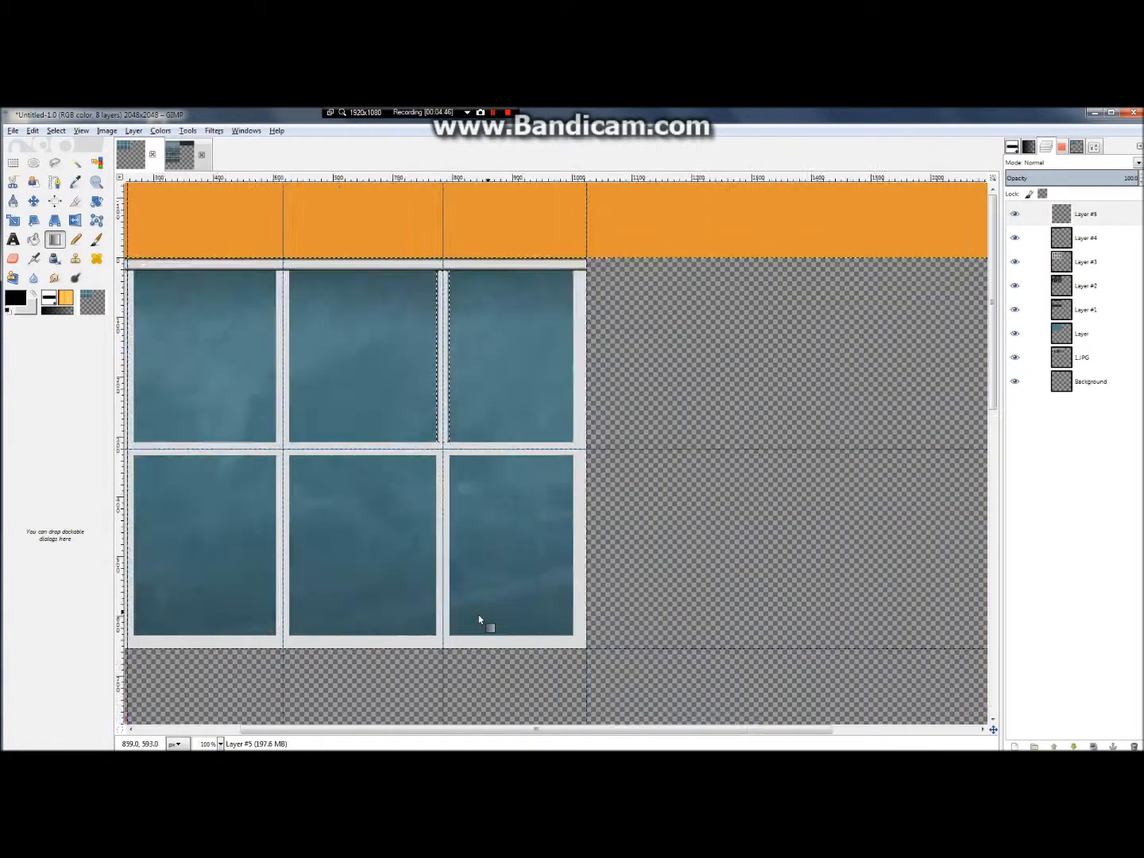
scroll(479, 616, up, 2)
click(13, 162)
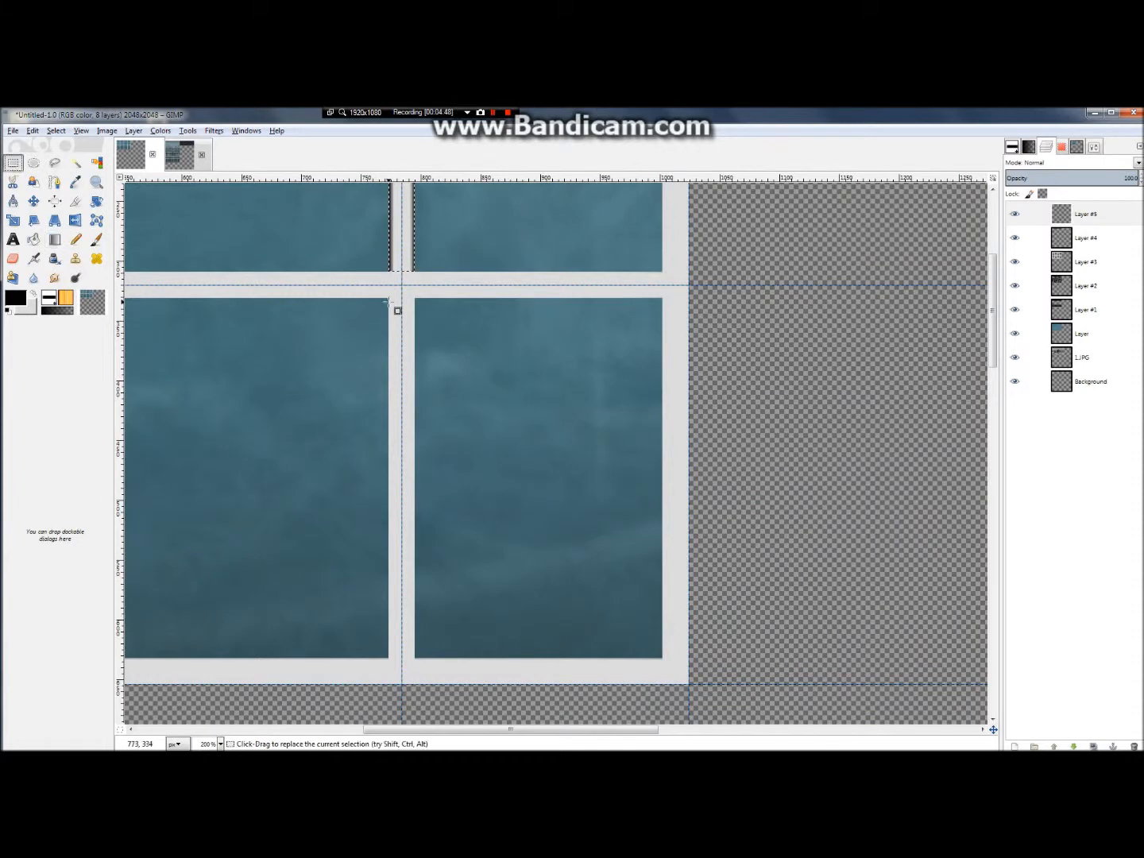
drag(388, 298, 396, 361)
drag(430, 435, 374, 662)
scroll(414, 660, up, 8)
drag(158, 611, 166, 608)
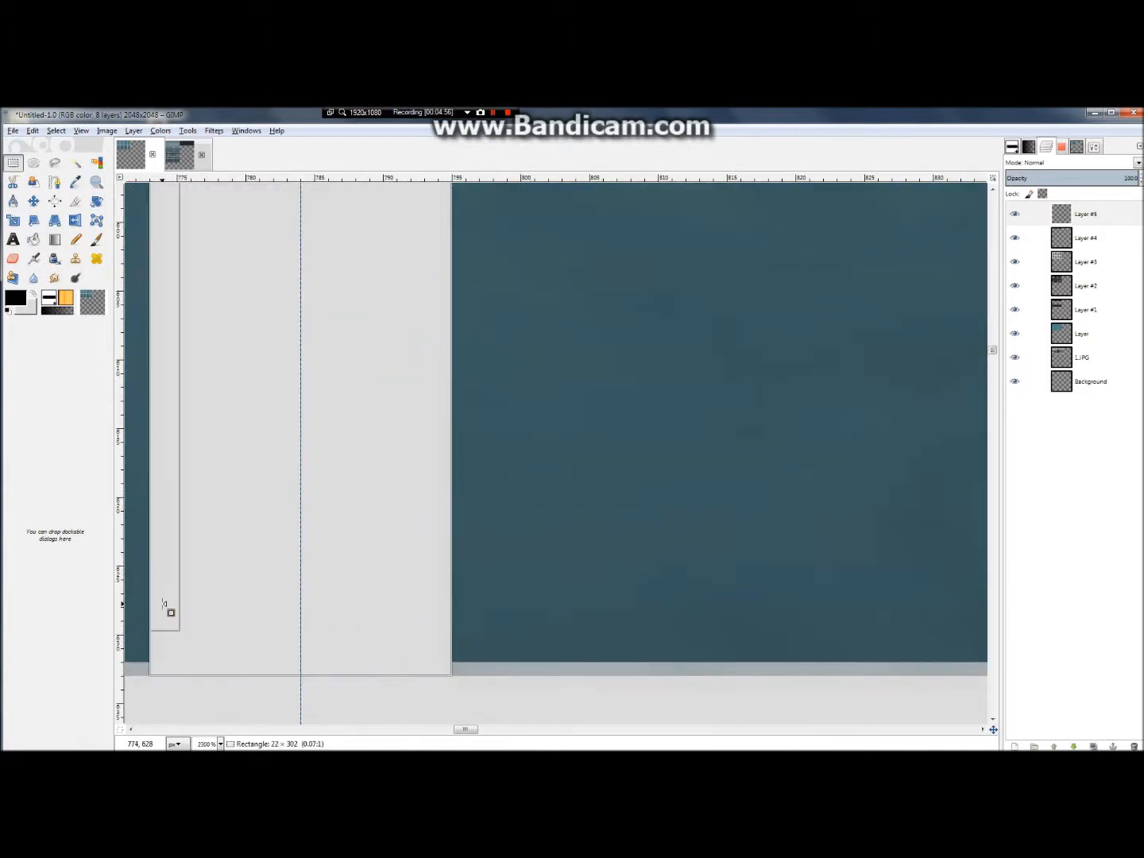
Draw short black gradients inward from the left and right edges of the selected lower divider section.
click(54, 239)
drag(149, 432, 215, 452)
key(ctrl+z)
drag(453, 475, 399, 475)
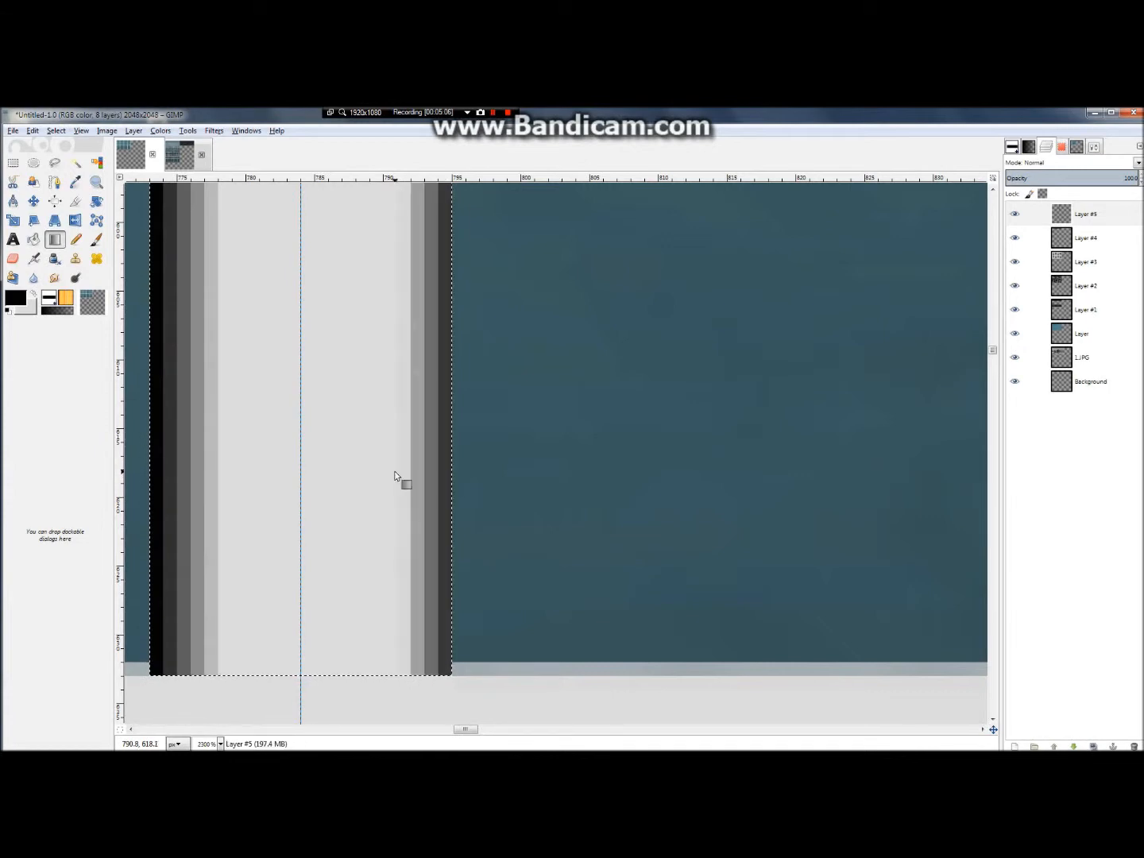
Darken the right edge of the lower divider section with another short black gradient pulled inward.
scroll(450, 486, down, 6)
scroll(454, 373, down, 5)
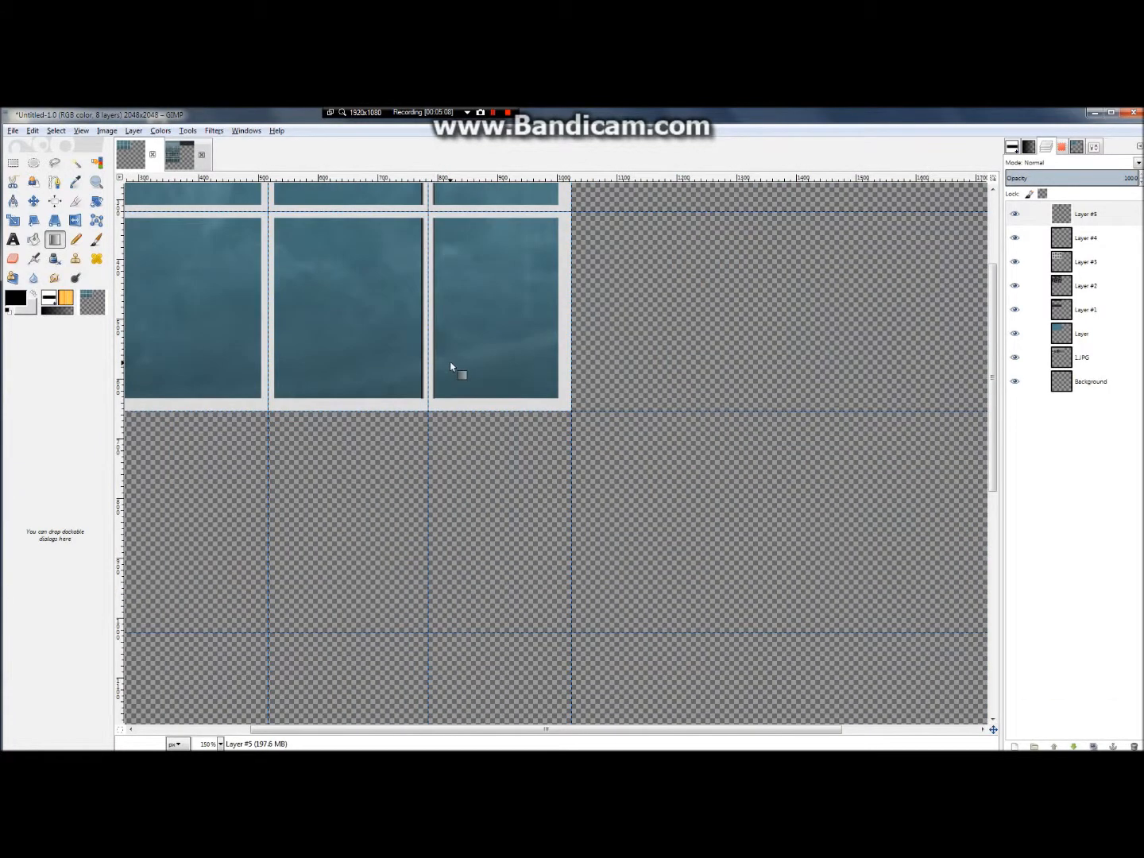
scroll(451, 291, up, 3)
scroll(440, 409, up, 5)
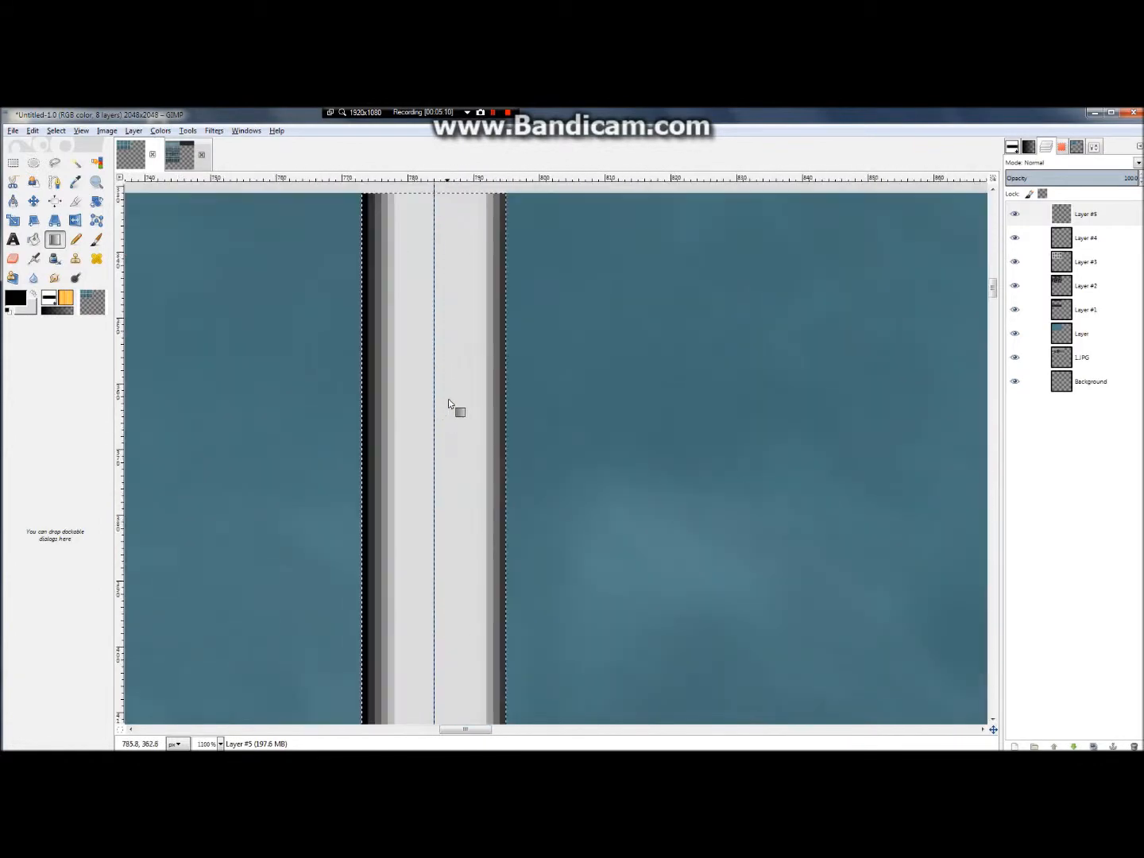
scroll(448, 399, down, 2)
drag(478, 429, 461, 434)
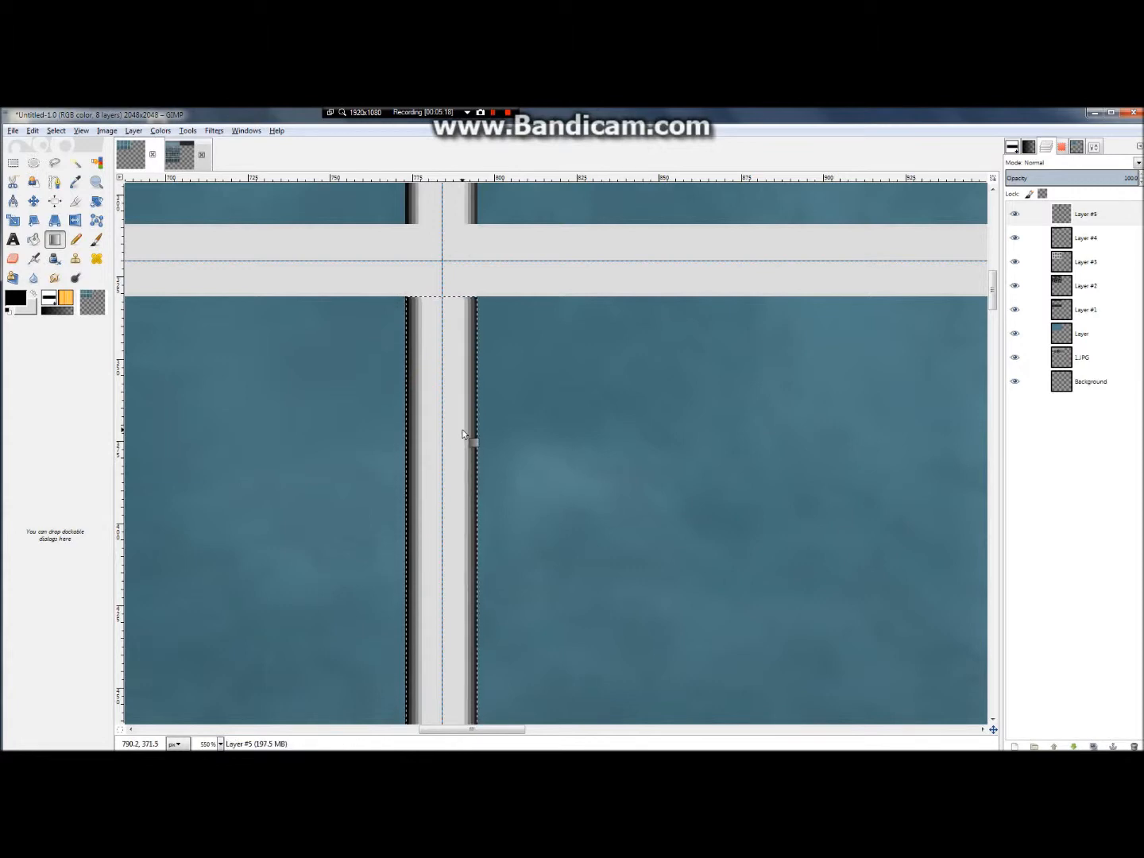
Select Layer #5 with the divider shading and duplicate it twice.
scroll(464, 428, down, 4)
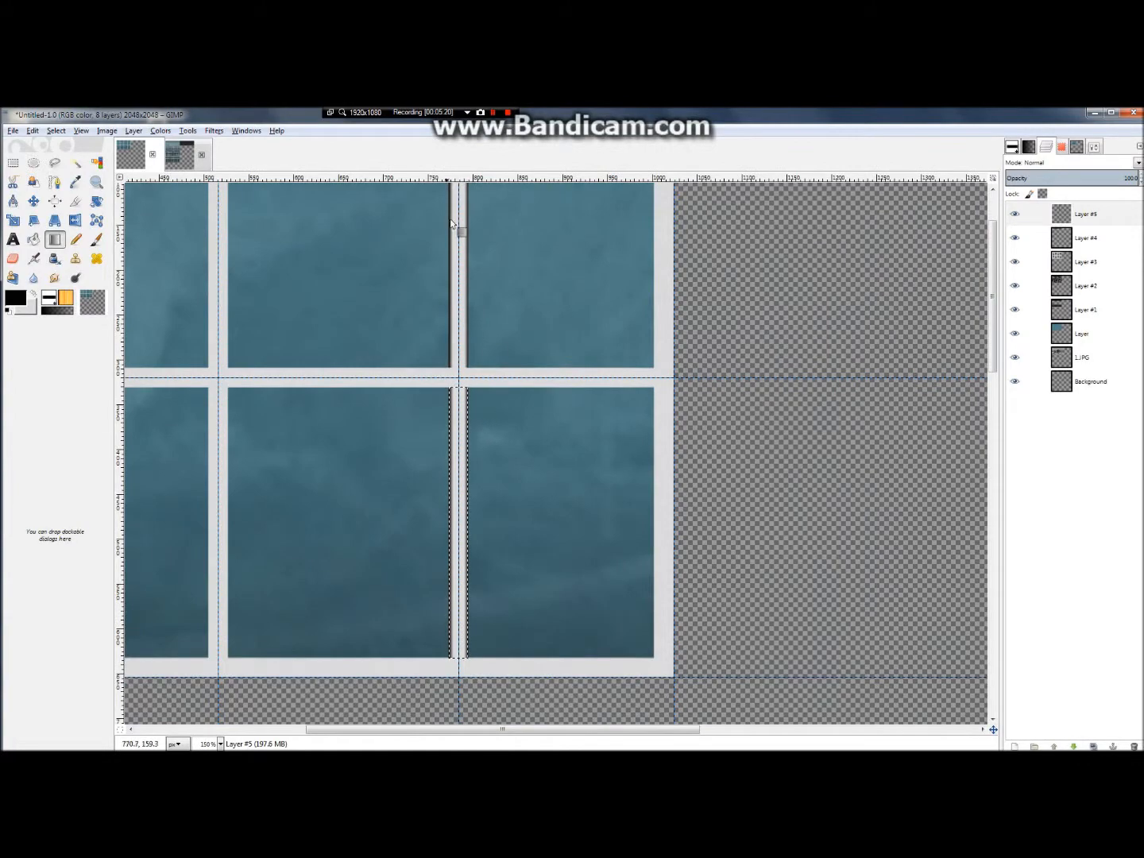
scroll(612, 325, down, 5)
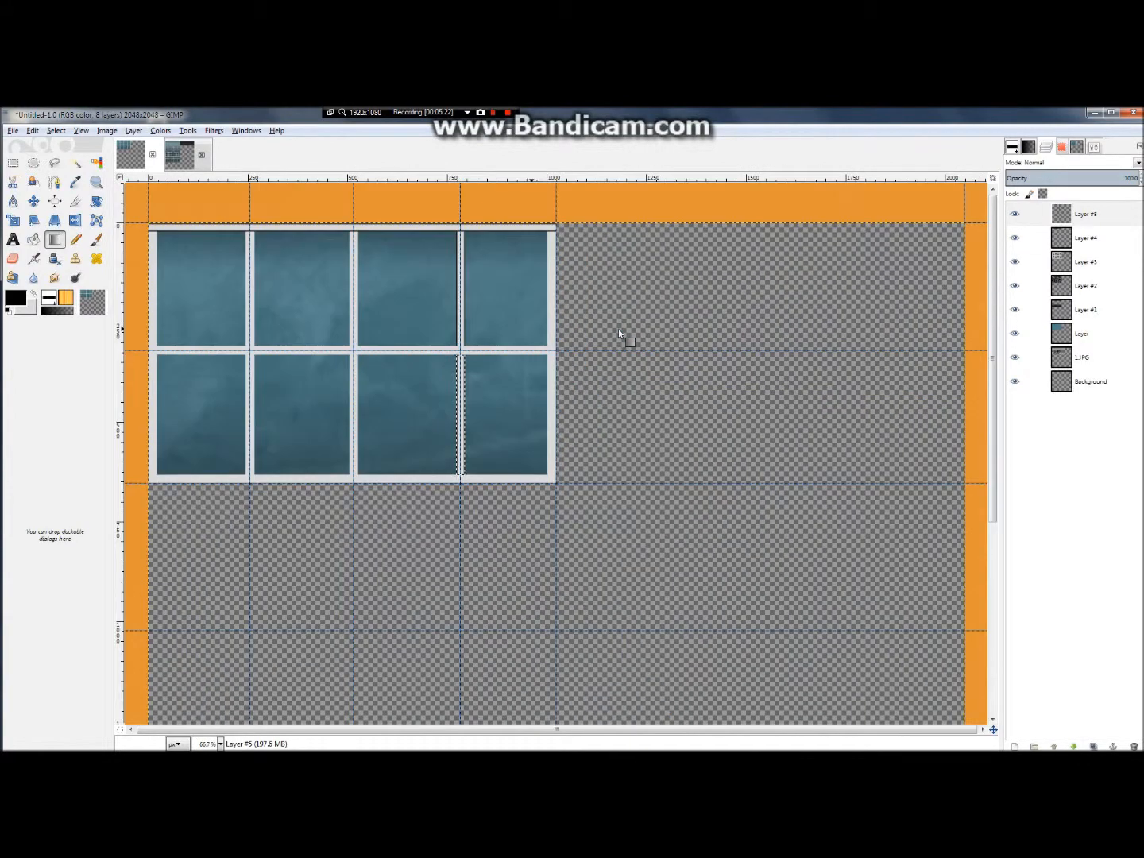
scroll(429, 270, up, 5)
scroll(392, 191, up, 1)
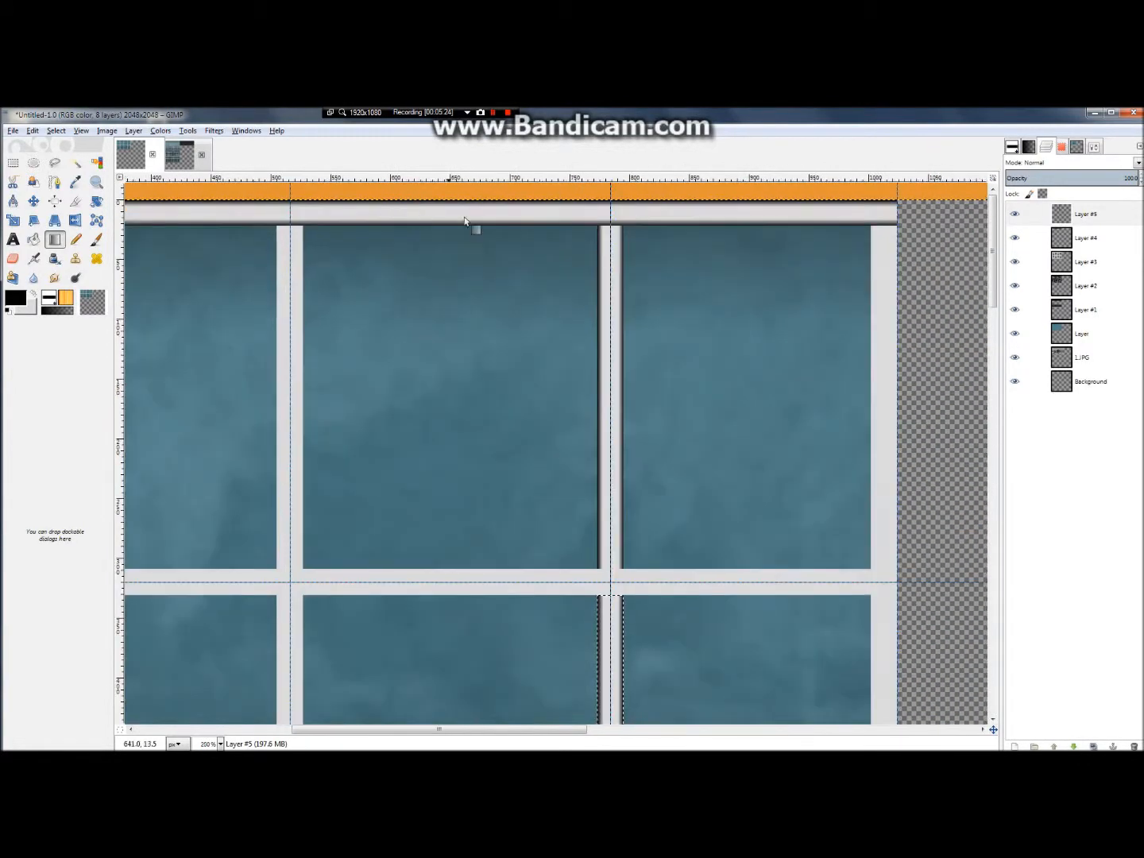
scroll(513, 225, down, 1)
click(1079, 217)
scroll(651, 322, down, 2)
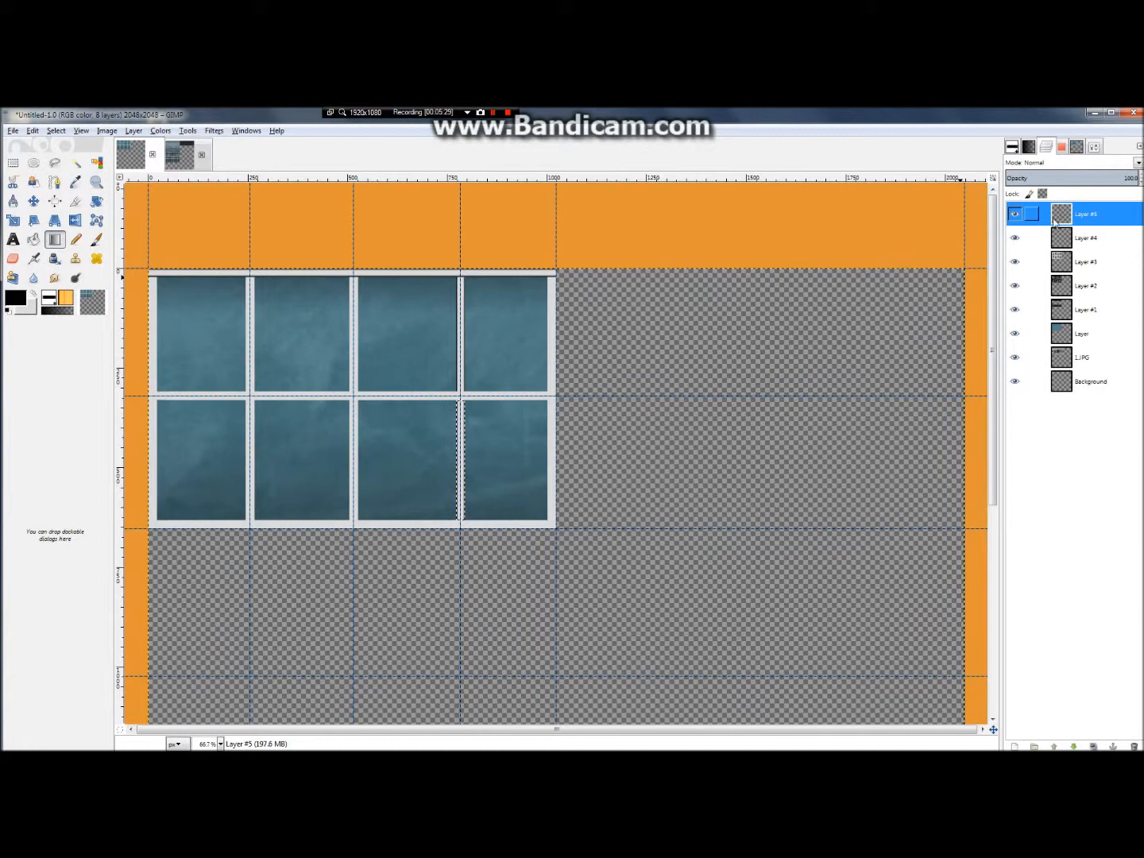
key(ctrl+shift+d)
key(ctrl+shift+d)
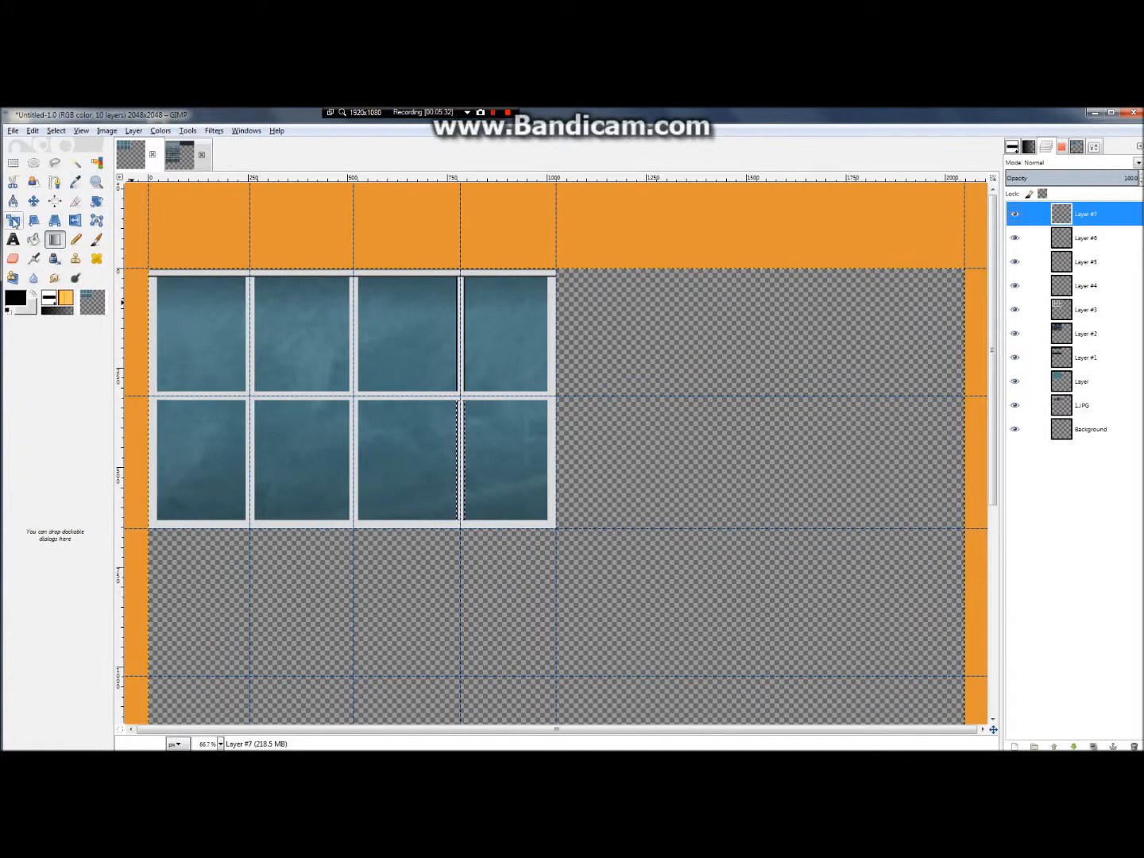
Move the Layer #7 shading copy onto the leftmost vertical divider and align it with the divider's edges.
click(33, 202)
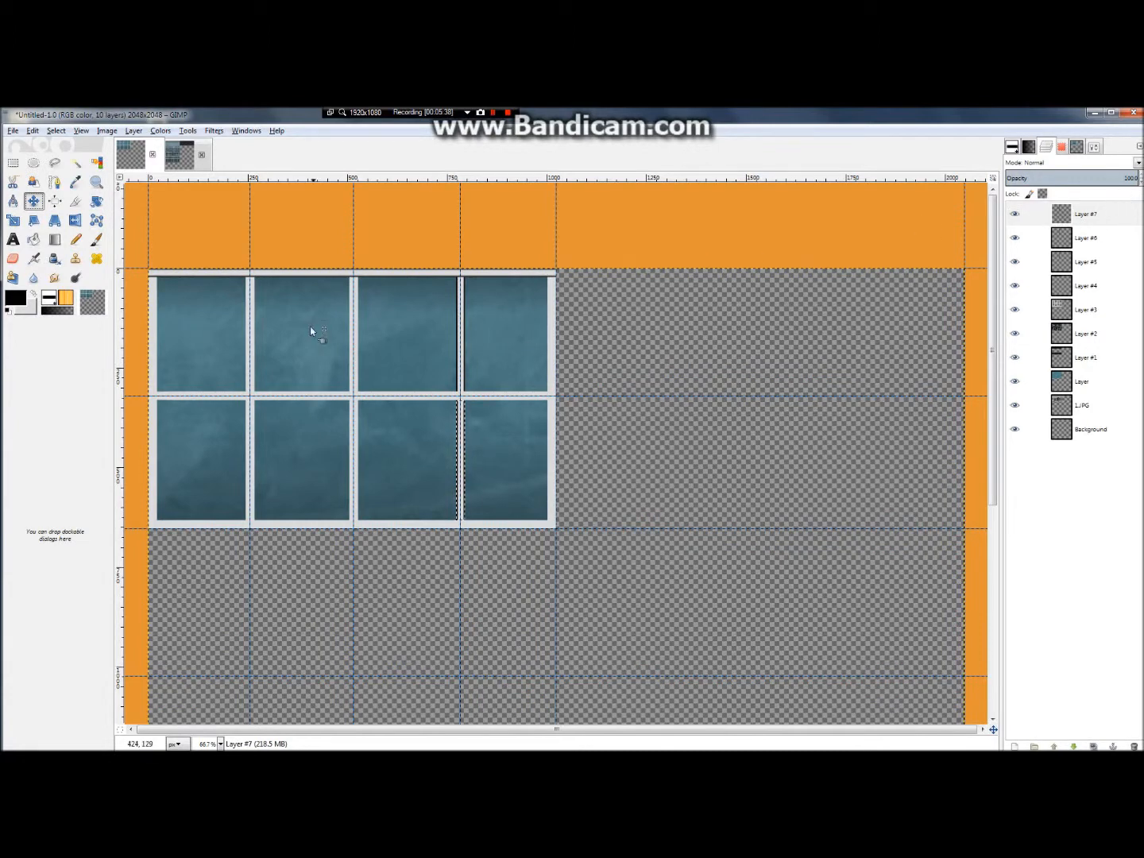
drag(432, 346, 226, 350)
ctrl+scroll(223, 413, up, 6)
drag(465, 355, 468, 354)
ctrl+scroll(467, 354, down, 5)
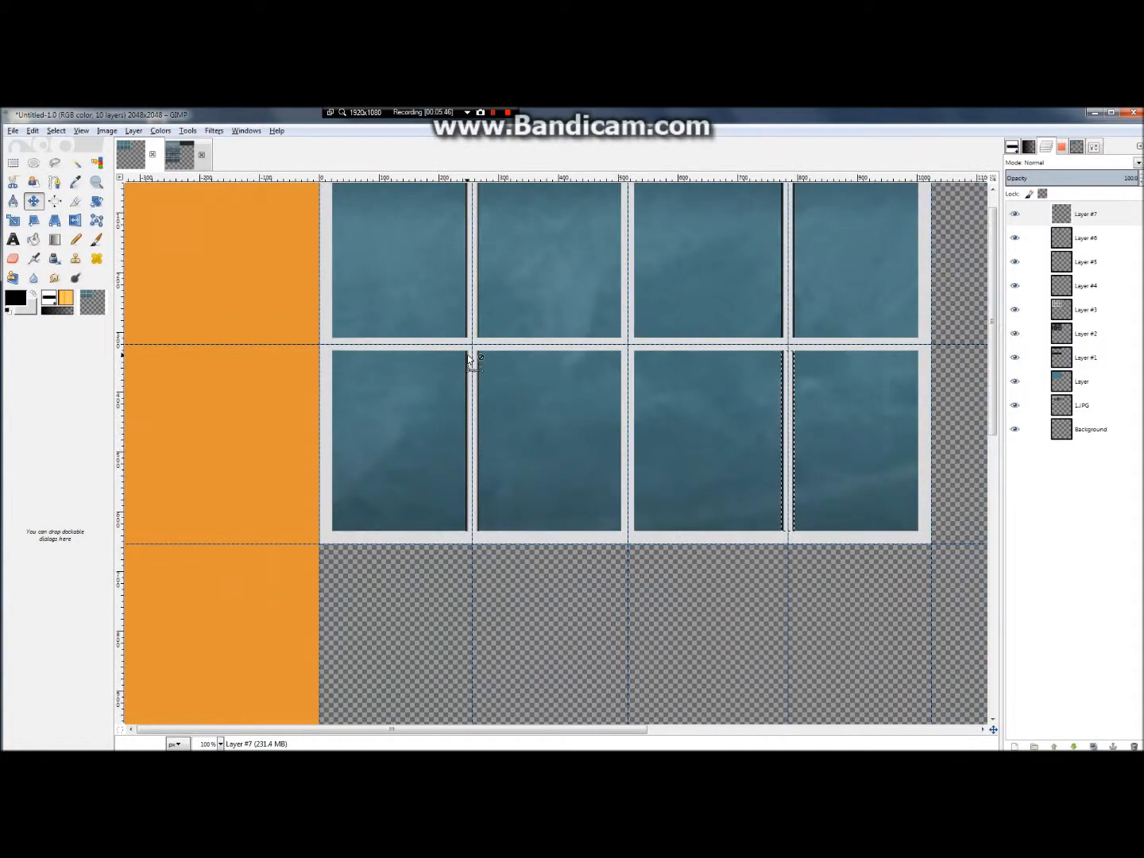
ctrl+scroll(468, 353, down, 1)
Move the Layer #6 shading copy onto the middle vertical divider, lined up with its edges.
click(1084, 240)
ctrl+scroll(246, 376, up, 3)
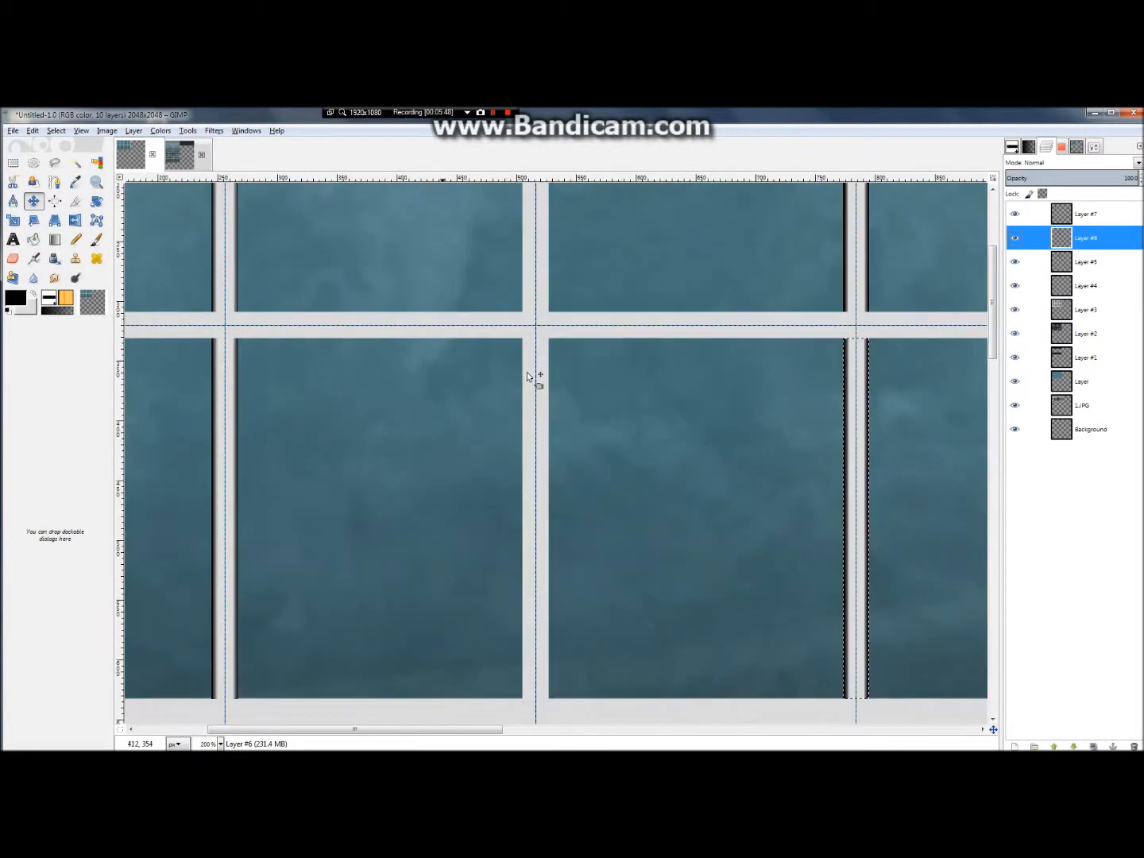
drag(875, 415, 459, 419)
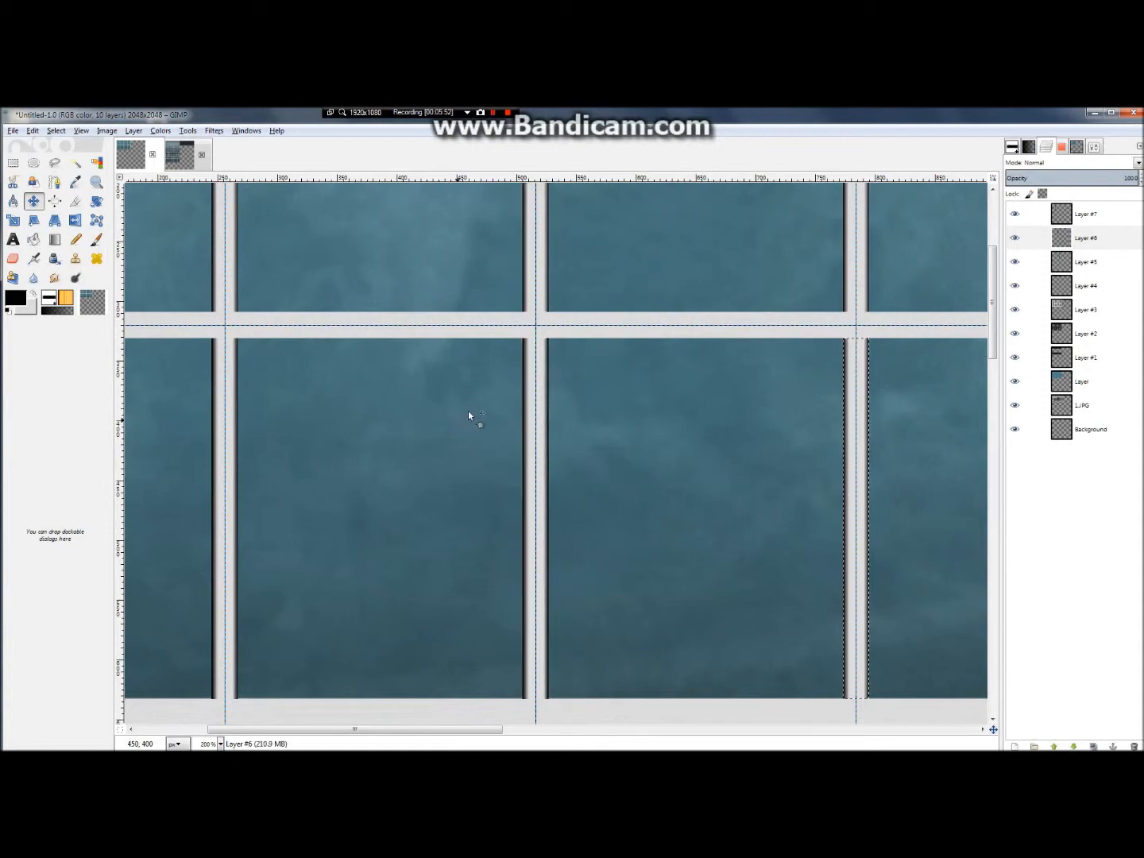
ctrl+scroll(545, 324, up, 6)
ctrl+scroll(537, 320, down, 6)
ctrl+scroll(489, 331, down, 5)
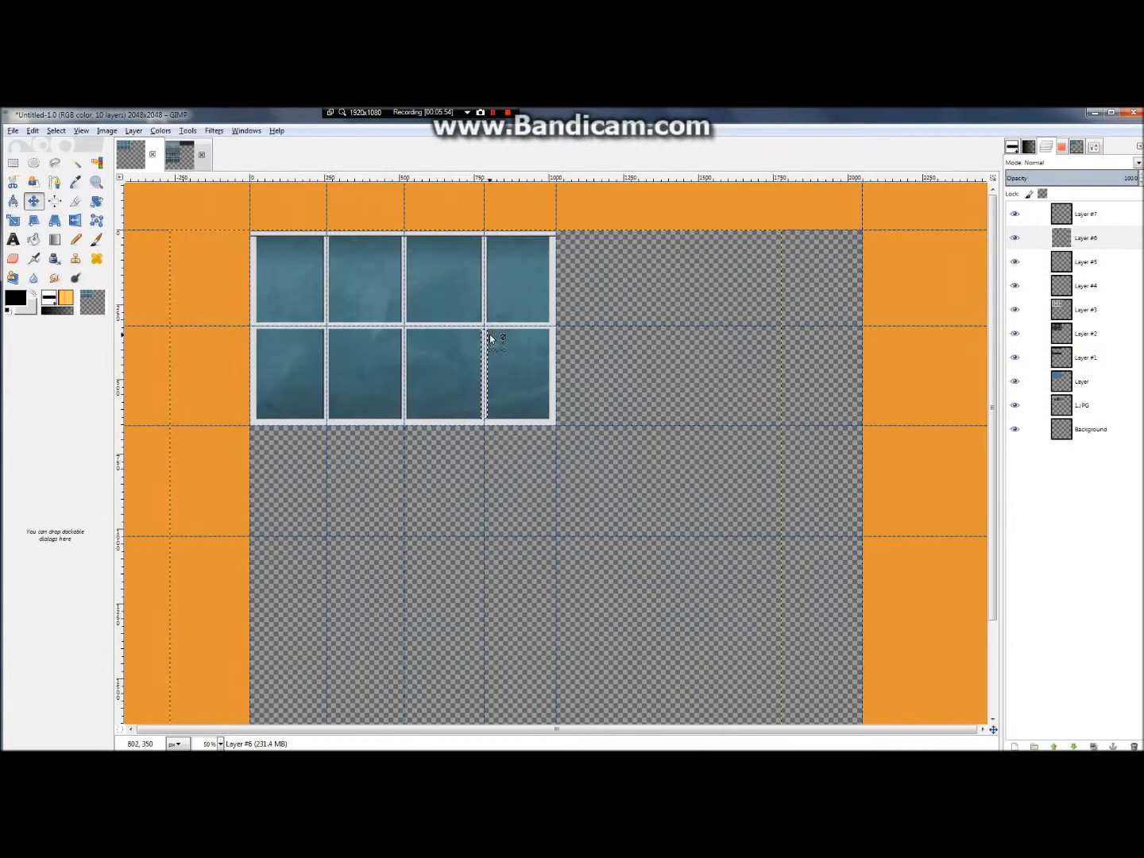
Select Layer #4 with the top frame bar shading and duplicate it twice.
ctrl+scroll(469, 256, up, 2)
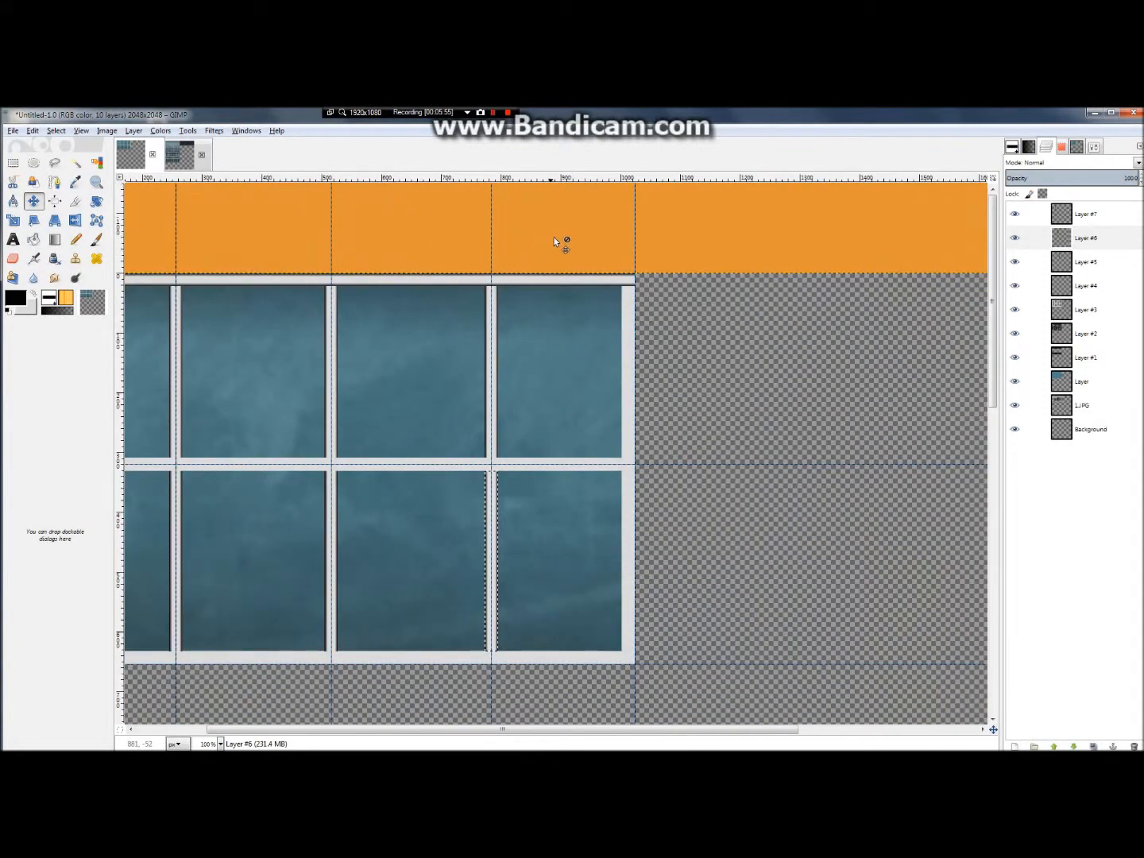
click(1065, 293)
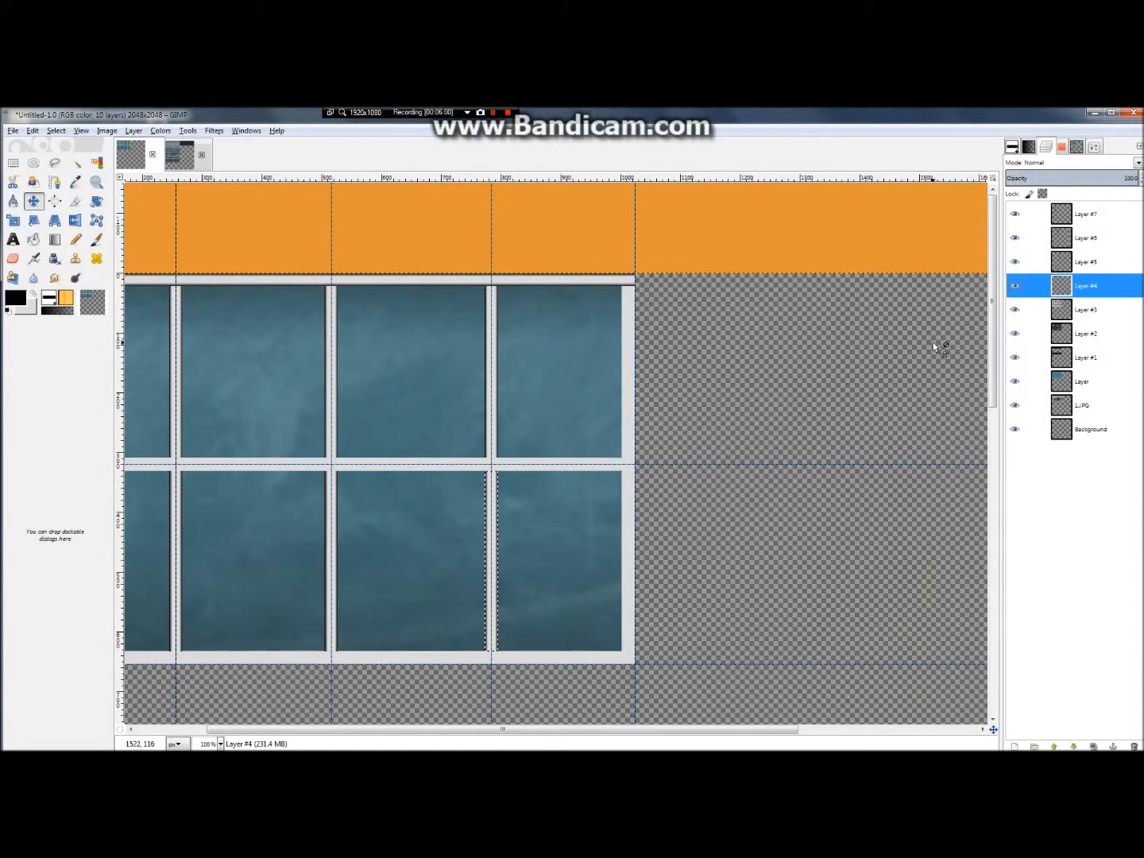
scroll(242, 356, down, 2)
scroll(242, 355, up, 2)
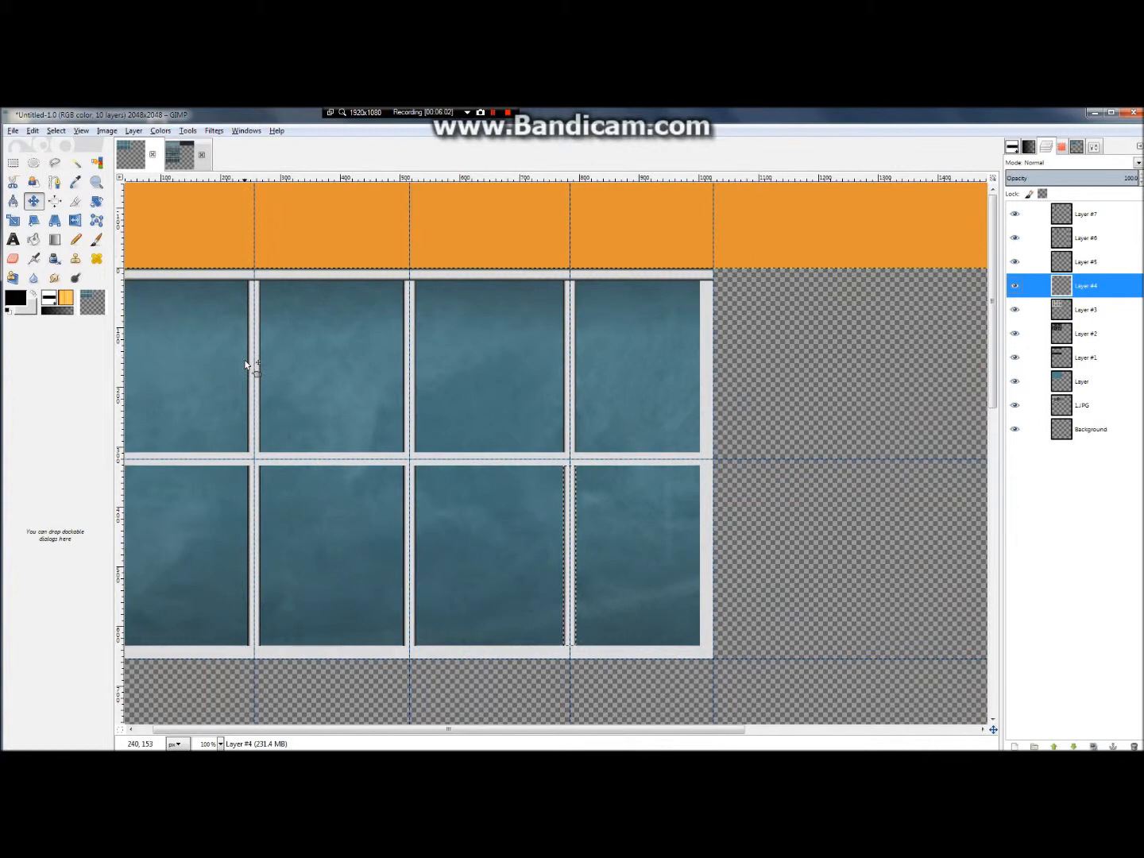
key(ctrl+shift+d)
scroll(661, 375, down, 1)
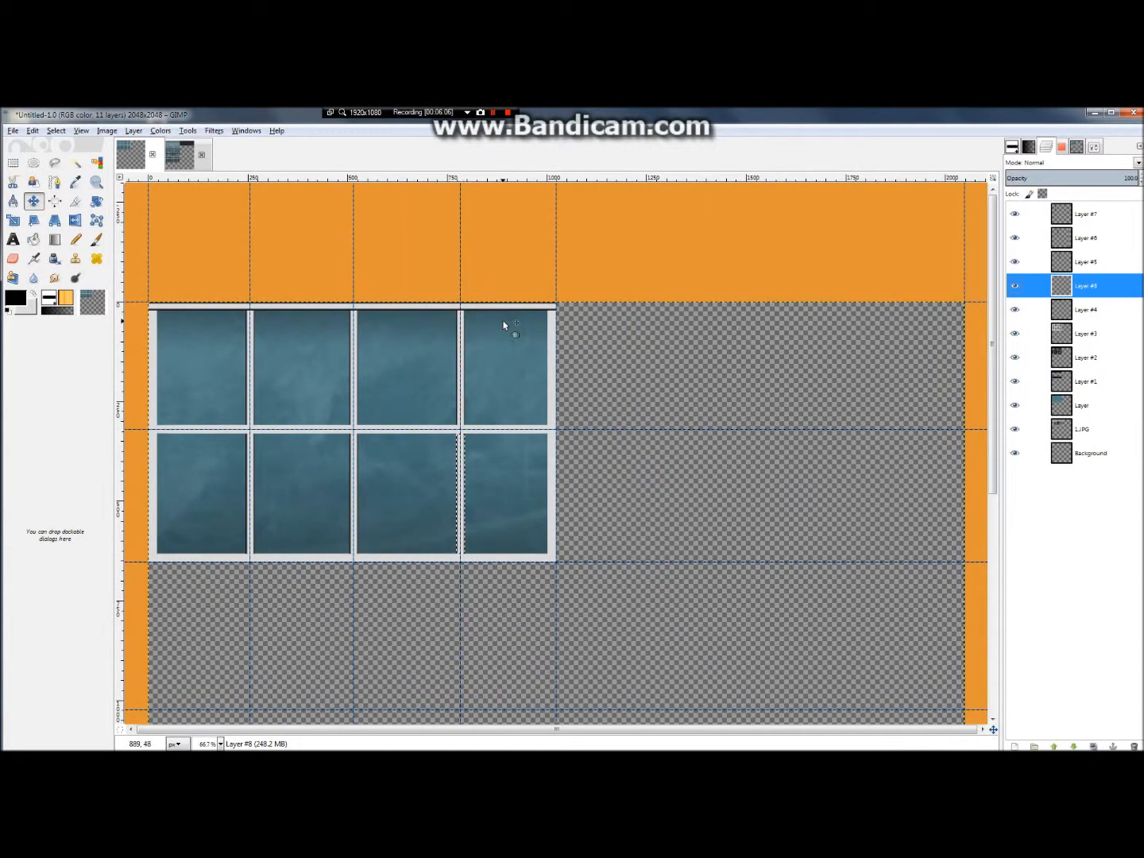
scroll(504, 326, up, 2)
scroll(523, 365, down, 2)
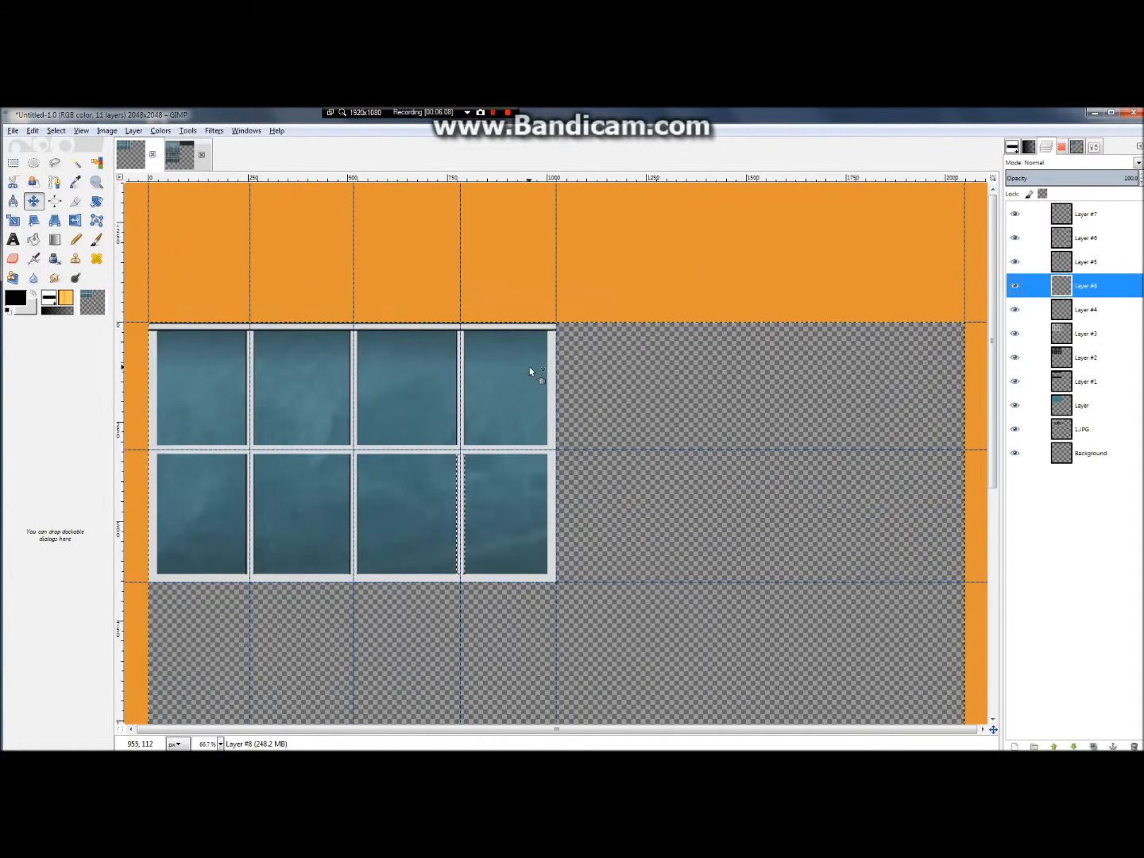
key(ctrl+shift+d)
Move the uppermost copy of the top bar shading down onto the bottom frame bar and align it precisely.
drag(522, 360, 517, 606)
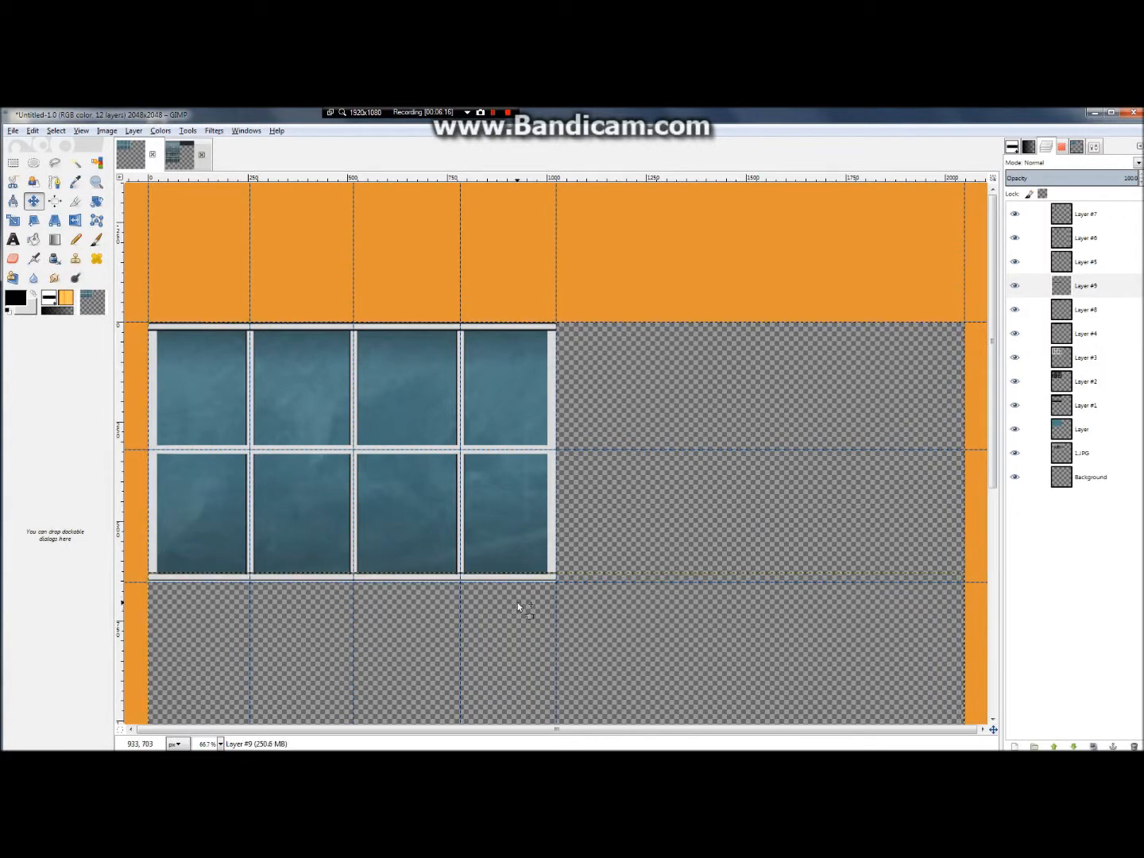
scroll(517, 606, up, 5)
drag(606, 603, 604, 610)
scroll(605, 609, down, 5)
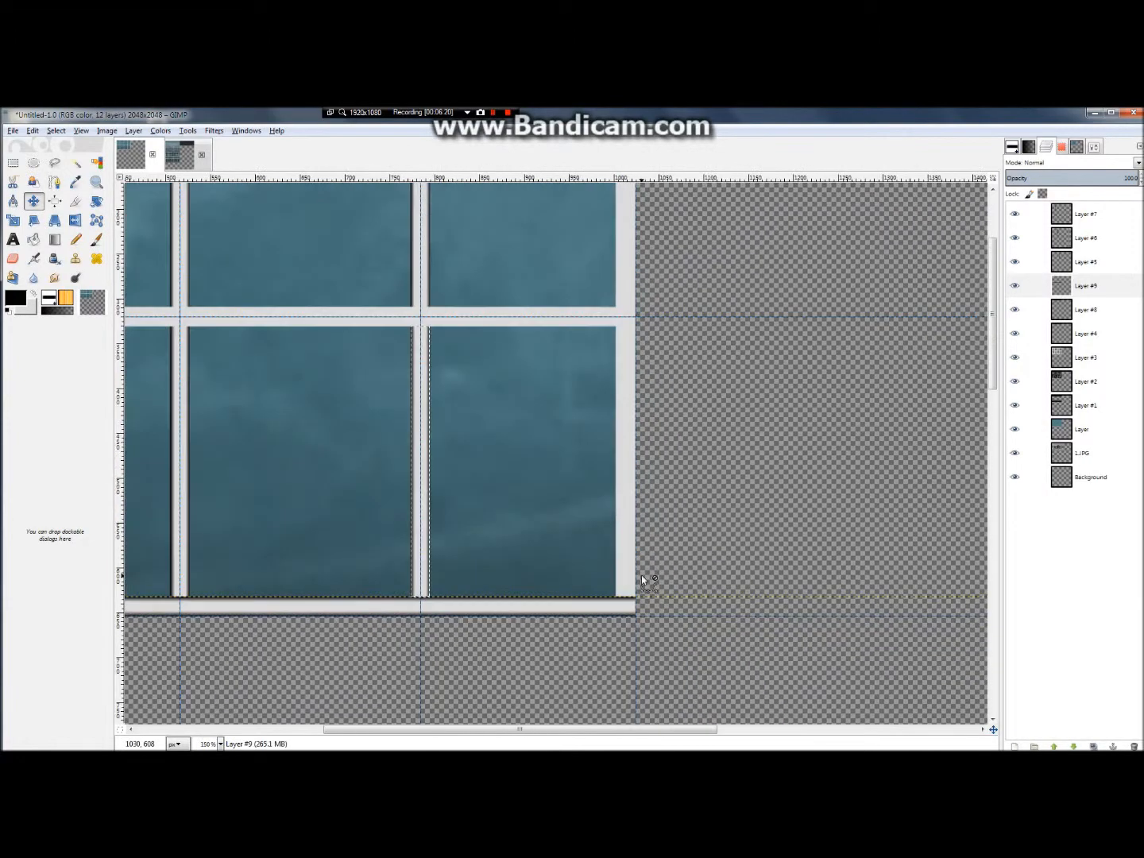
scroll(544, 483, up, 2)
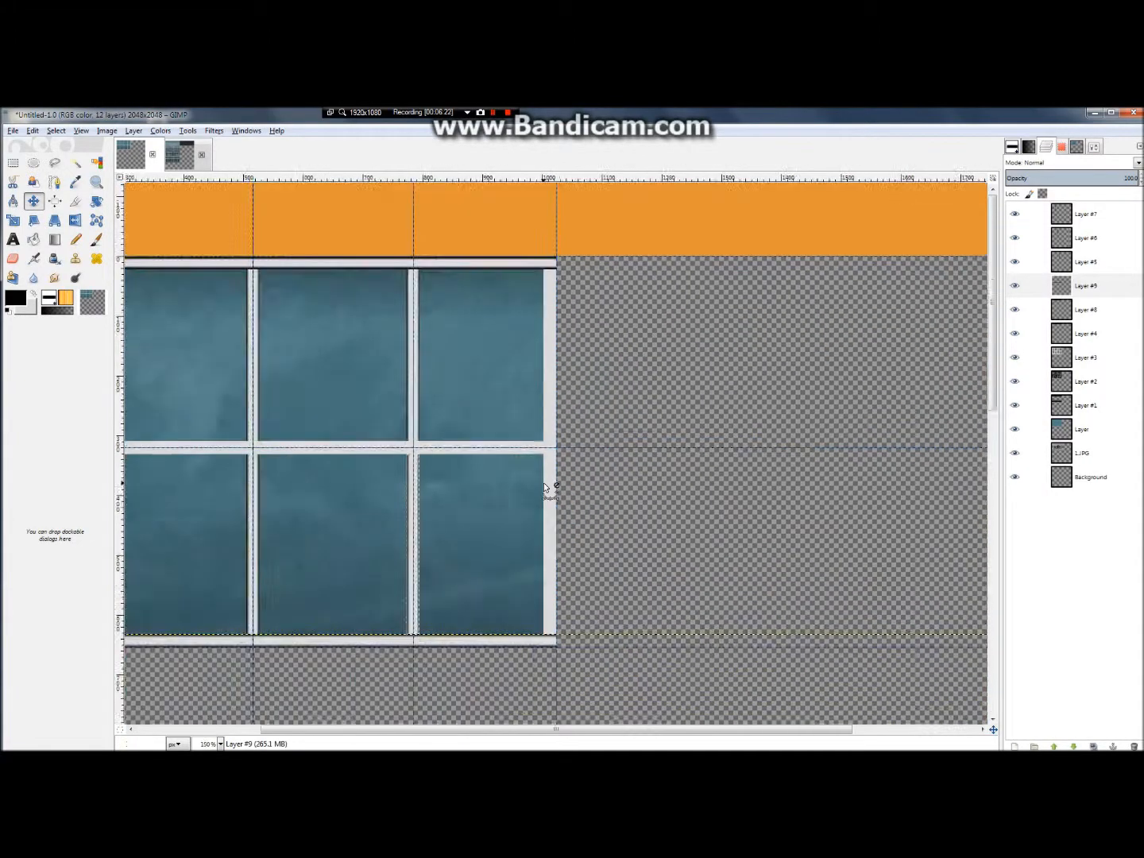
scroll(544, 482, down, 2)
Move the Layer #8 shading copy onto the middle horizontal bar and align it with the bar's edges and right end.
click(1117, 319)
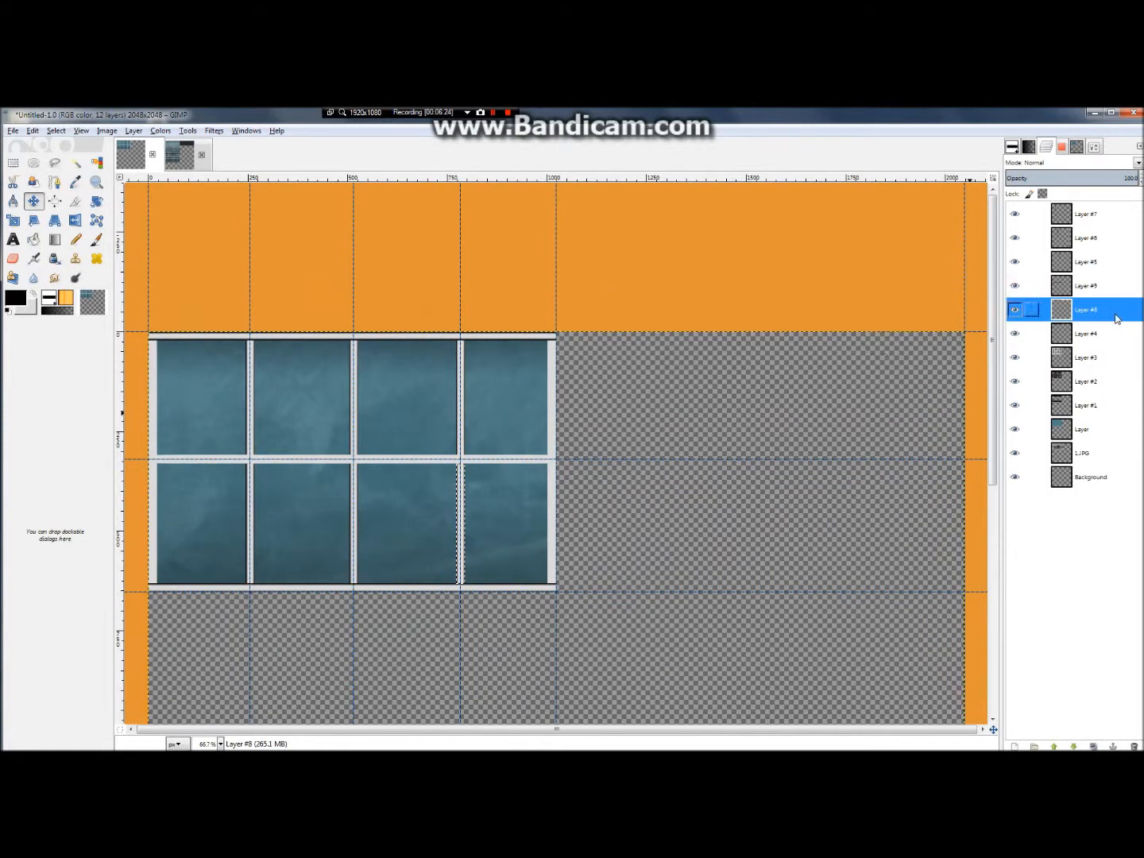
drag(511, 375, 504, 498)
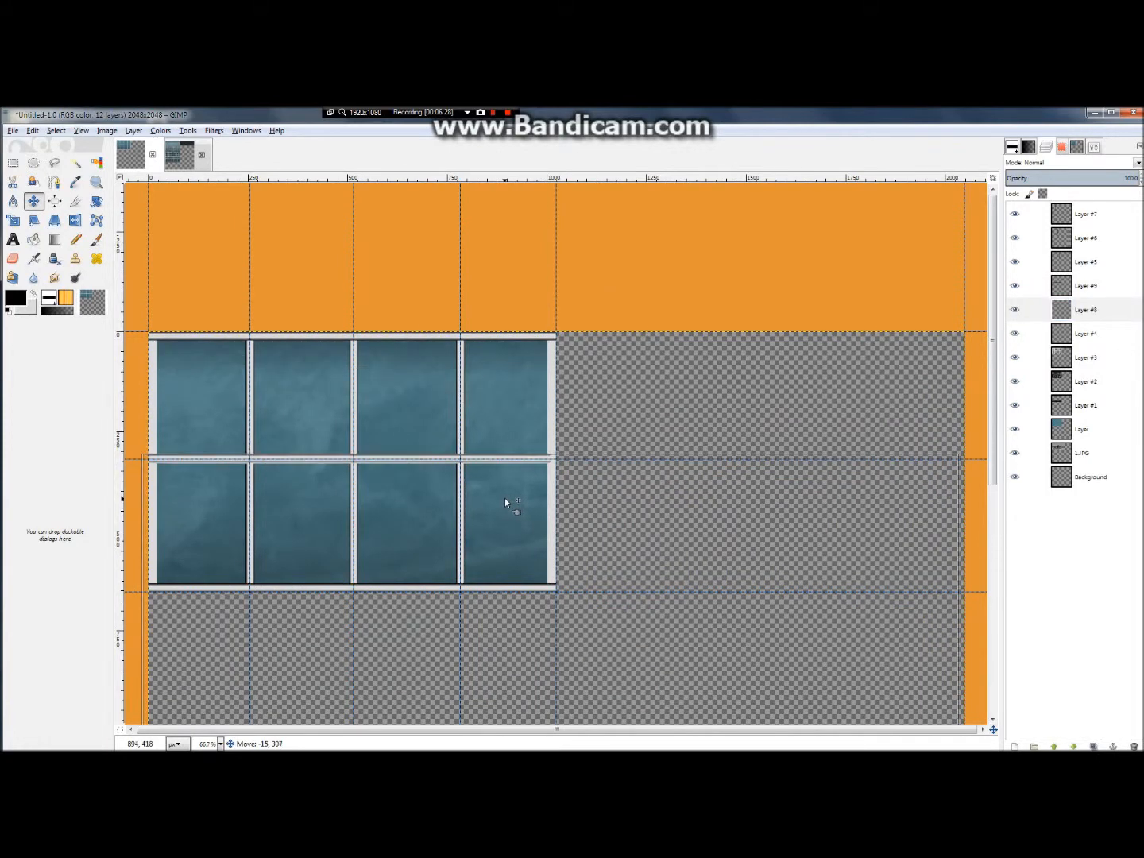
scroll(518, 439, up, 1)
scroll(519, 440, up, 4)
drag(612, 605, 635, 604)
scroll(628, 578, up, 2)
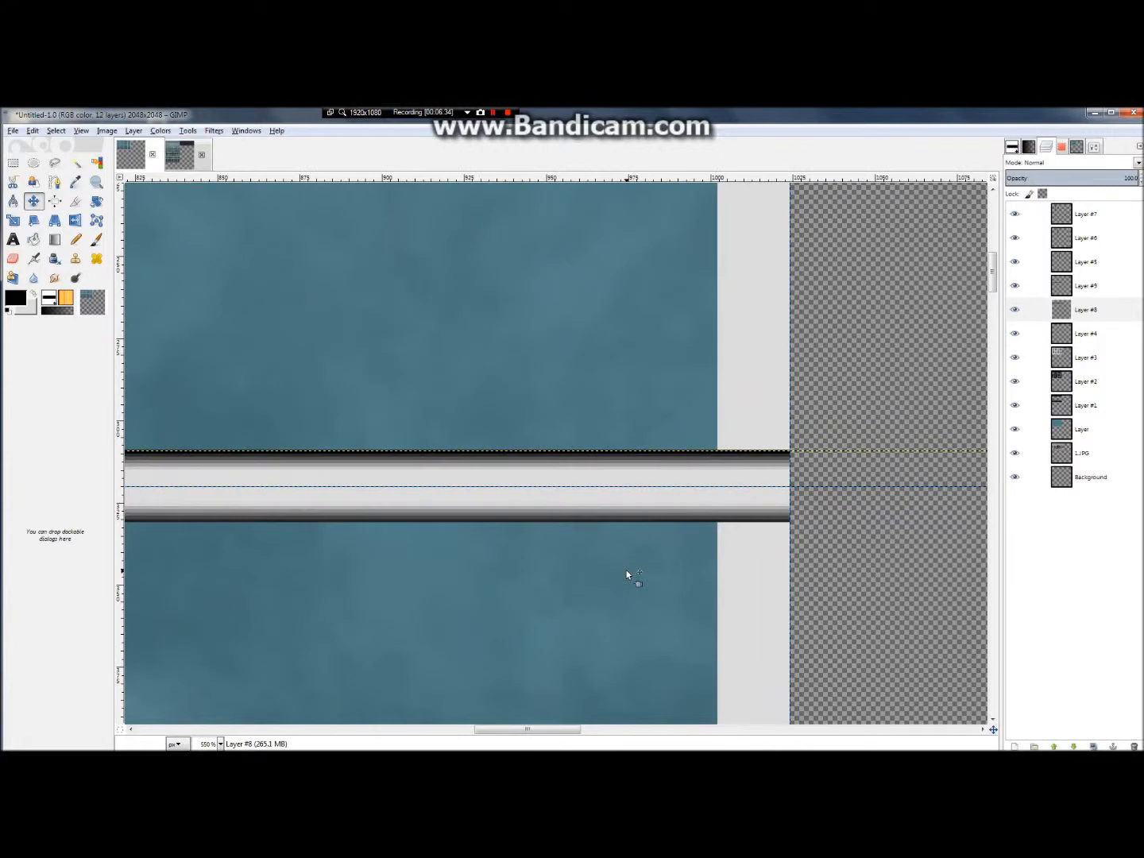
scroll(625, 570, down, 2)
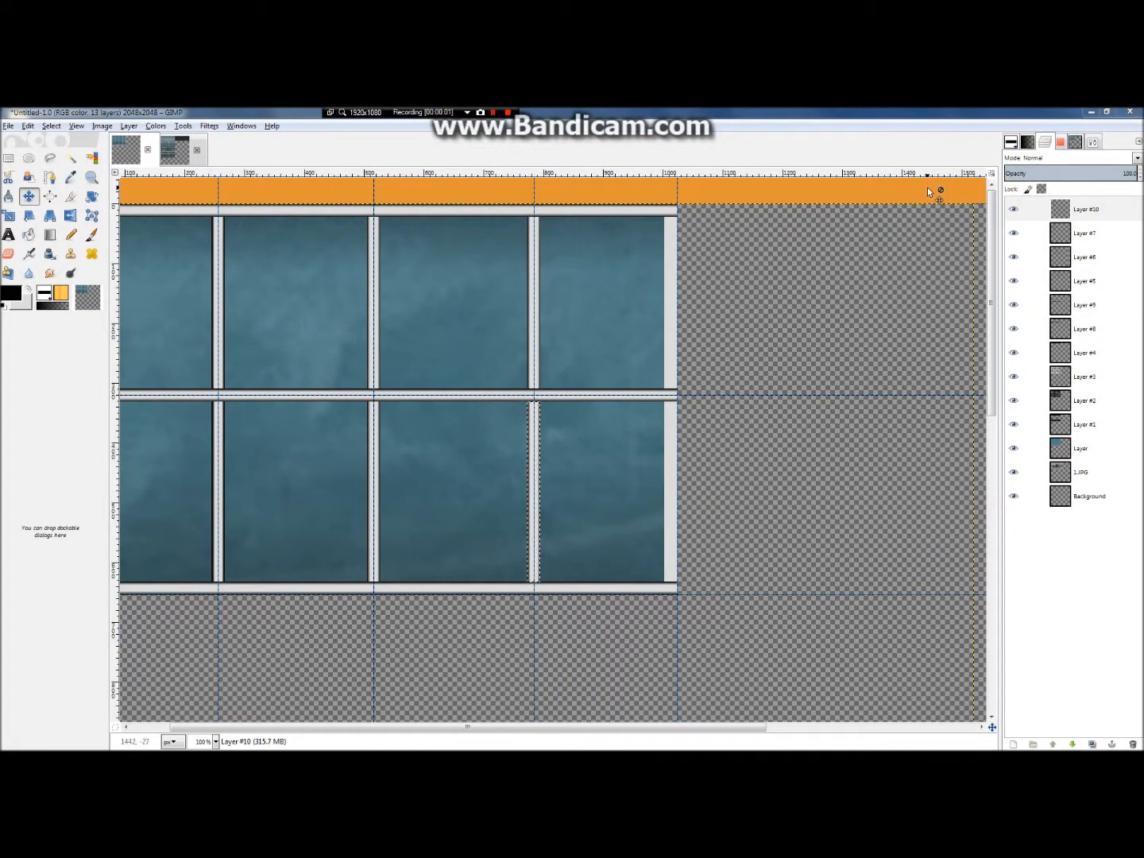
Extend the selection to the whole image and duplicate Layer #10 with the vertical divider shading twice.
click(1064, 209)
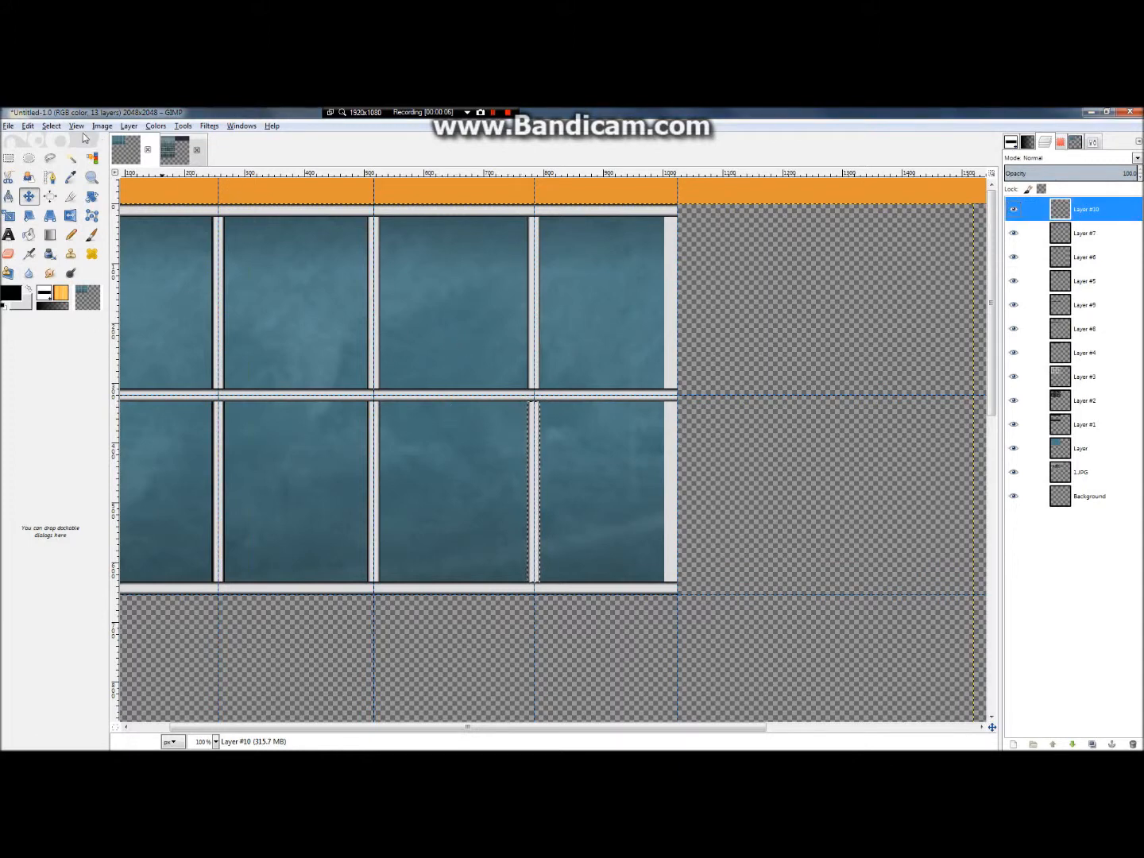
click(53, 126)
click(61, 142)
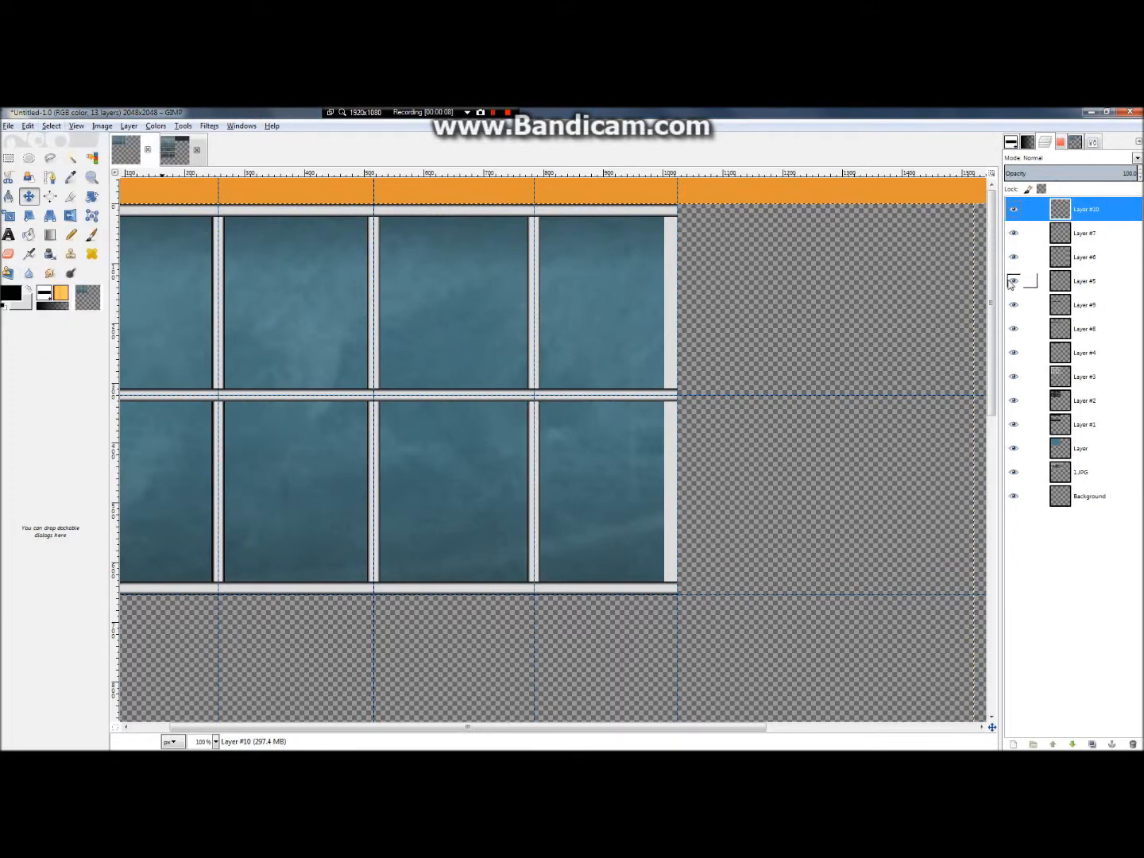
key(ctrl+shift+d)
key(ctrl+shift+d)
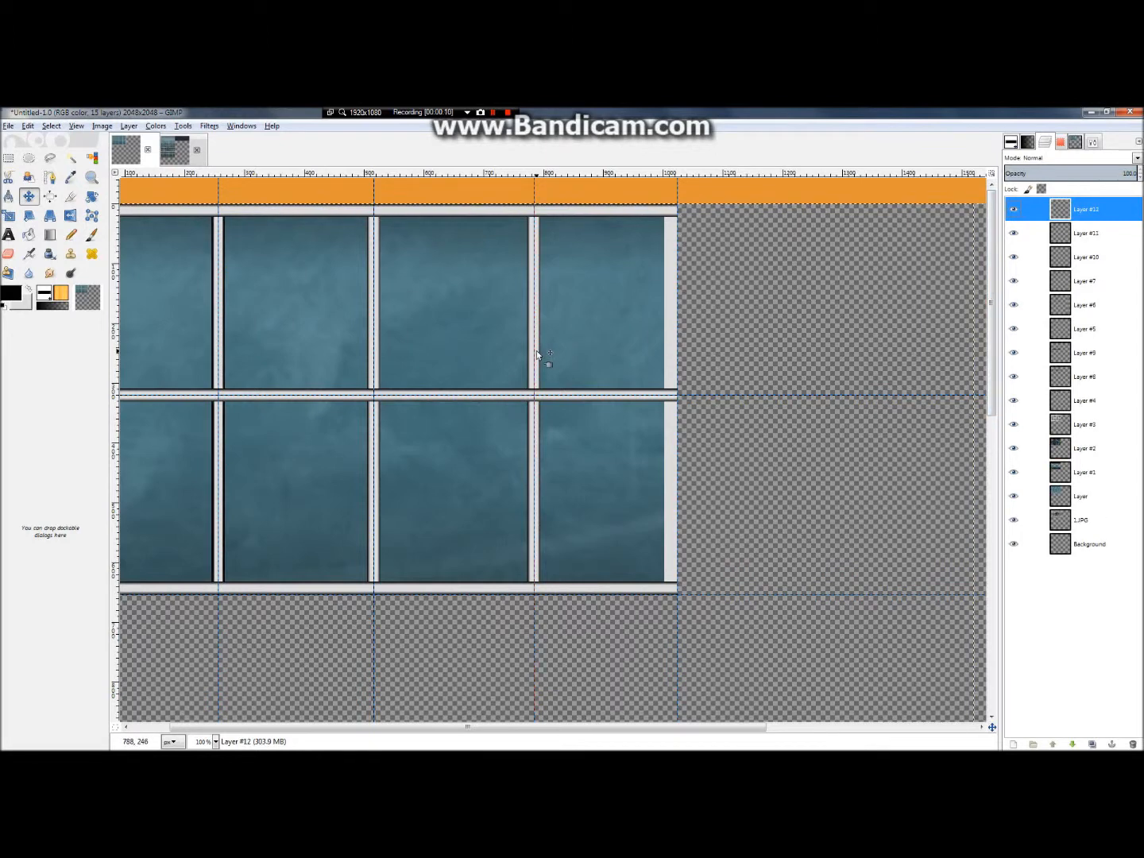
Move the Layer #12 shading copy horizontally onto the right frame bar and nudge it 3 px right to align.
drag(539, 357, 695, 353)
drag(875, 355, 987, 359)
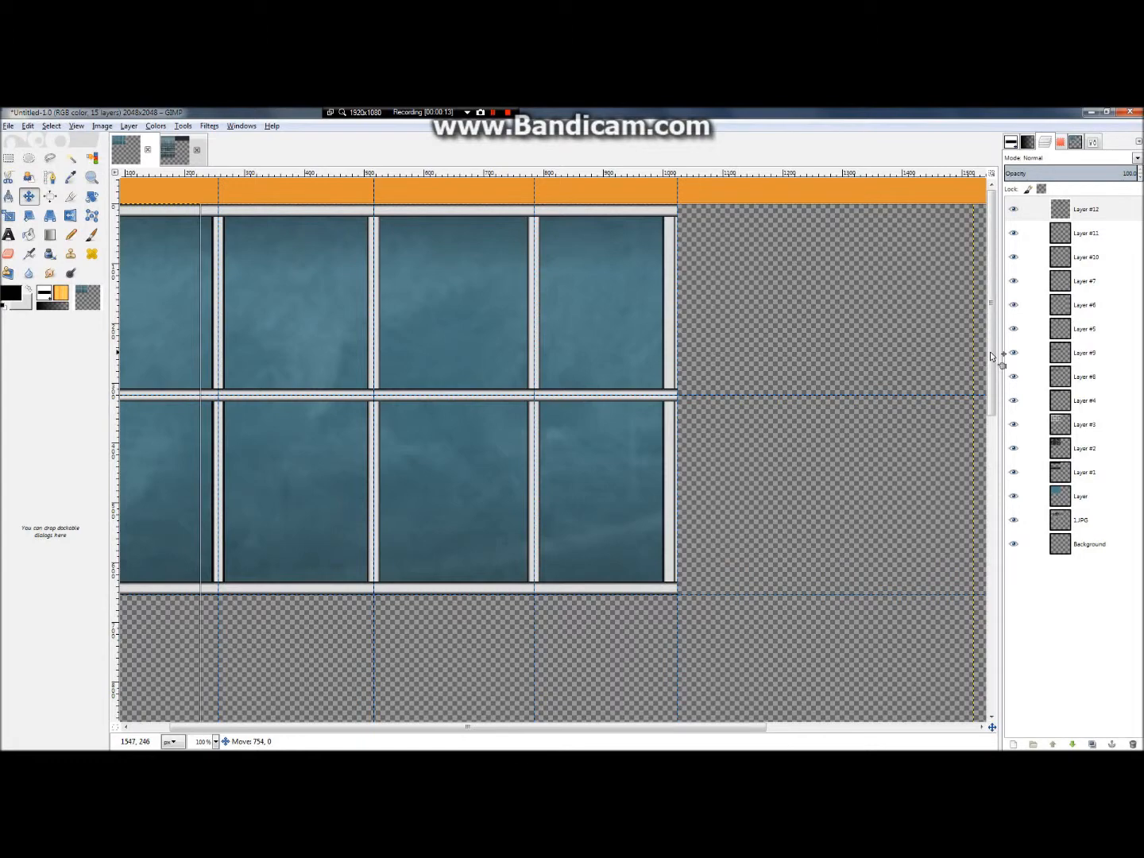
scroll(679, 331, up, 3)
drag(663, 367, 666, 369)
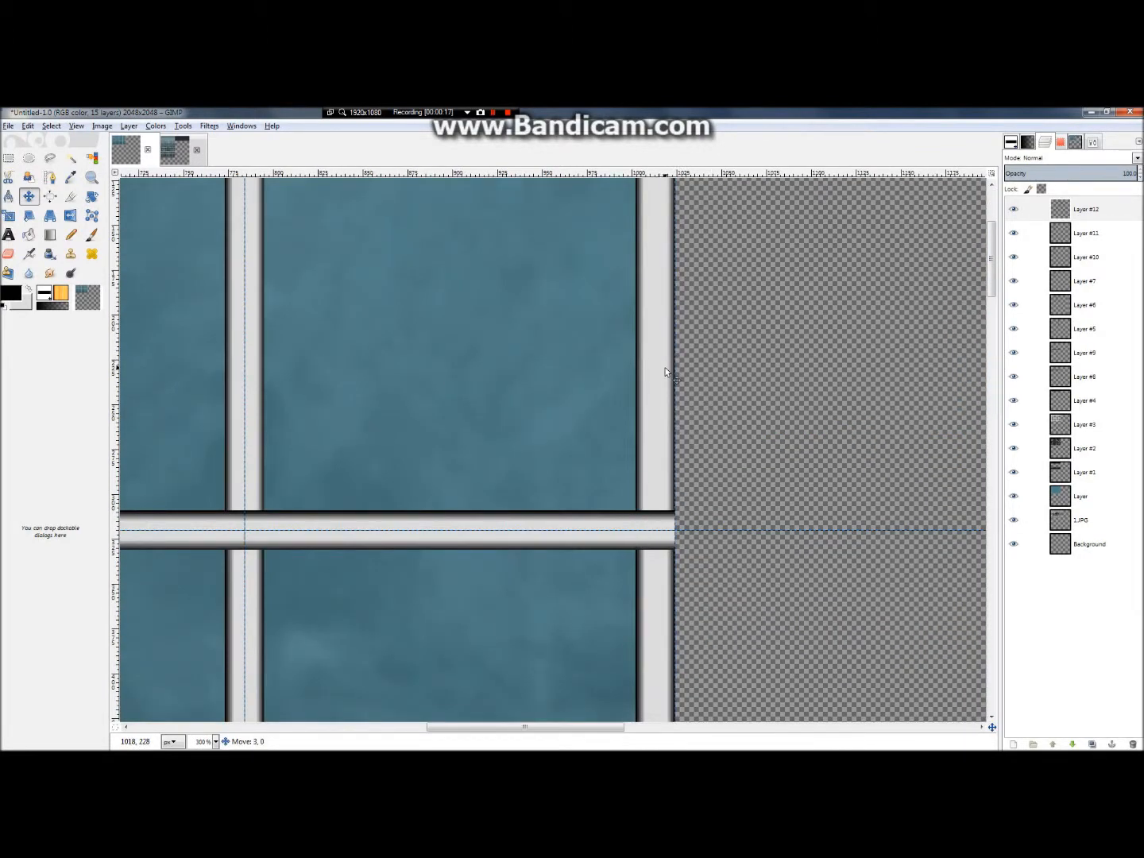
scroll(666, 371, down, 4)
scroll(174, 371, up, 2)
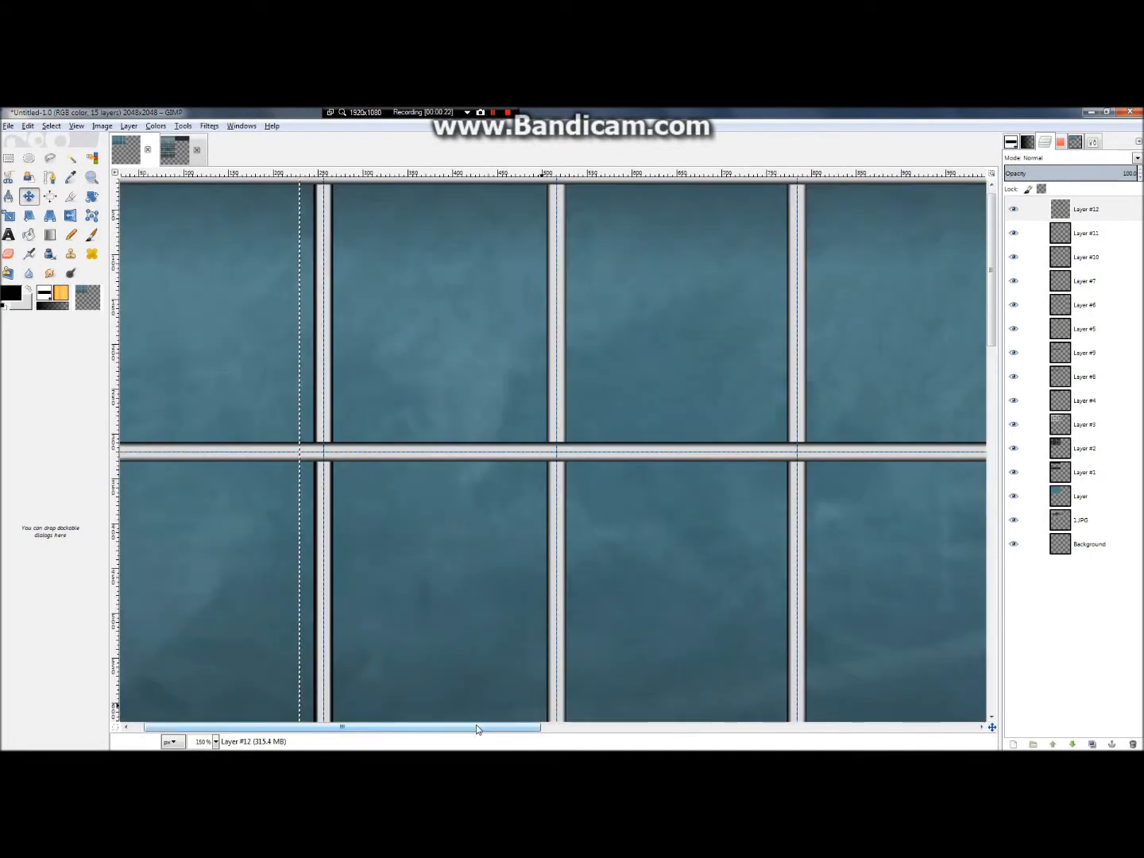
Move the Layer #11 shading copy onto the left frame bar and nudge it into line with the glass edge.
drag(476, 726, 141, 709)
click(1091, 241)
drag(459, 609, 211, 643)
drag(154, 516, 243, 614)
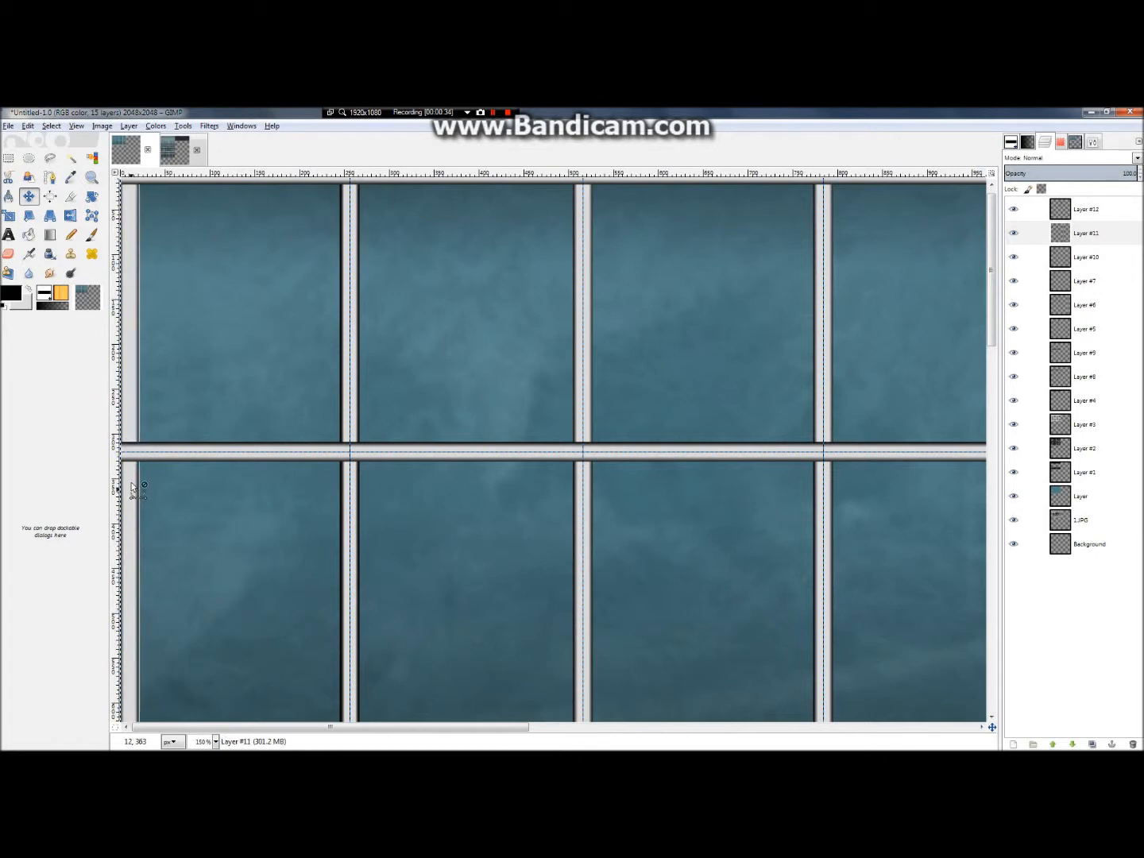
scroll(139, 460, up, 5)
drag(168, 505, 174, 503)
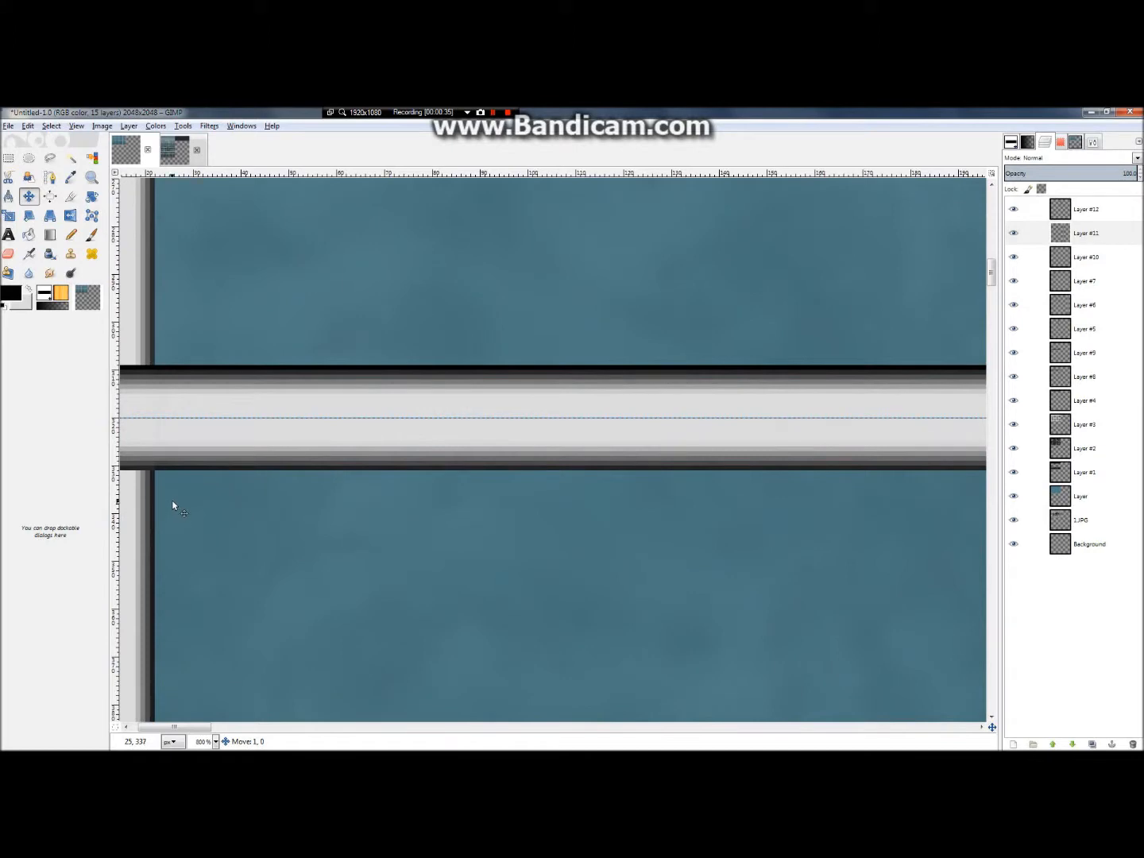
scroll(476, 496, down, 4)
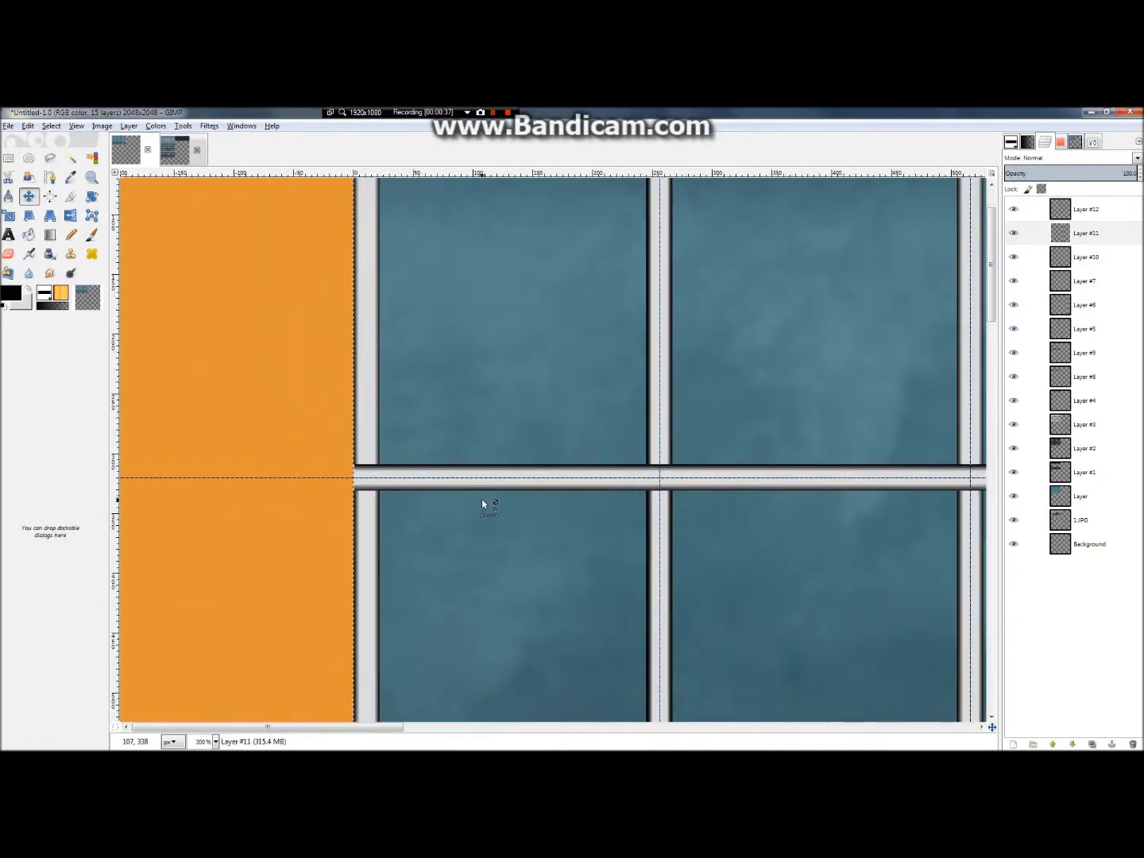
scroll(481, 499, down, 2)
scroll(479, 483, down, 1)
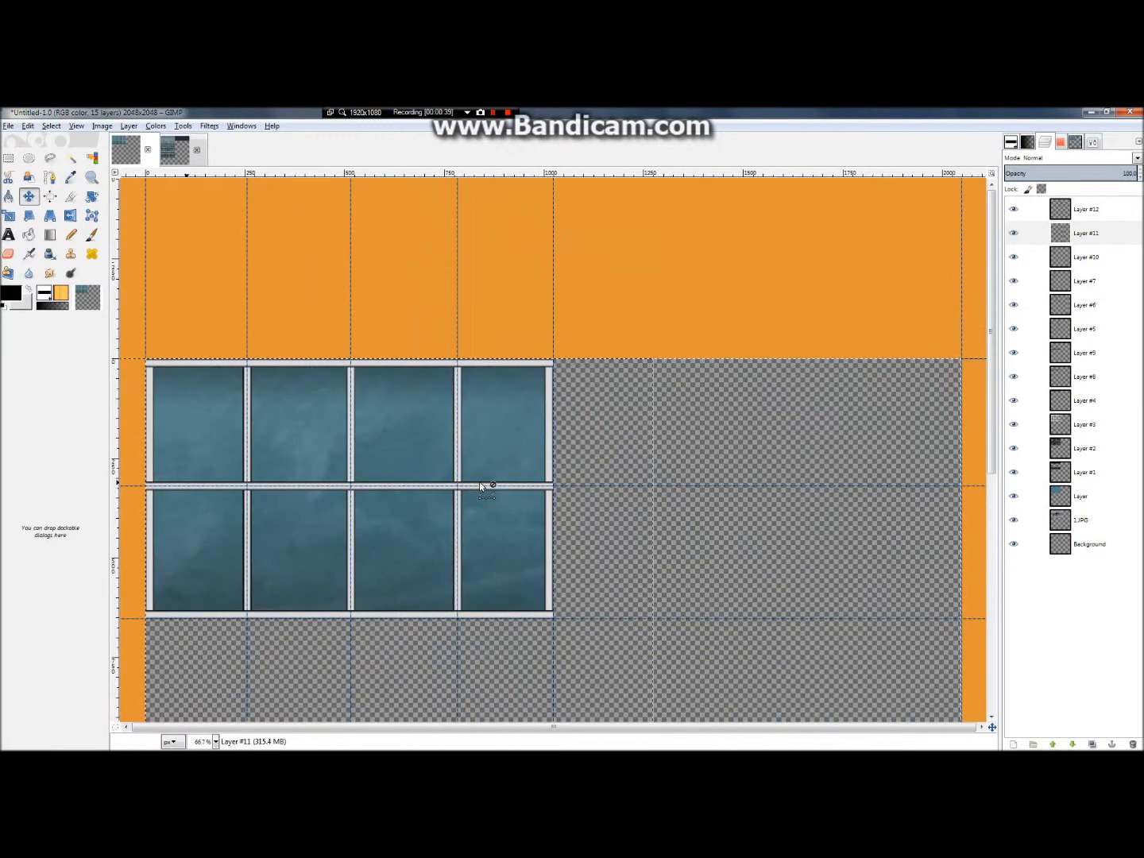
Merge the vertical bar shading layers #12, #11 and #10 down one after another into Layer #7.
scroll(537, 371, up, 2)
scroll(537, 371, up, 2)
scroll(540, 425, down, 5)
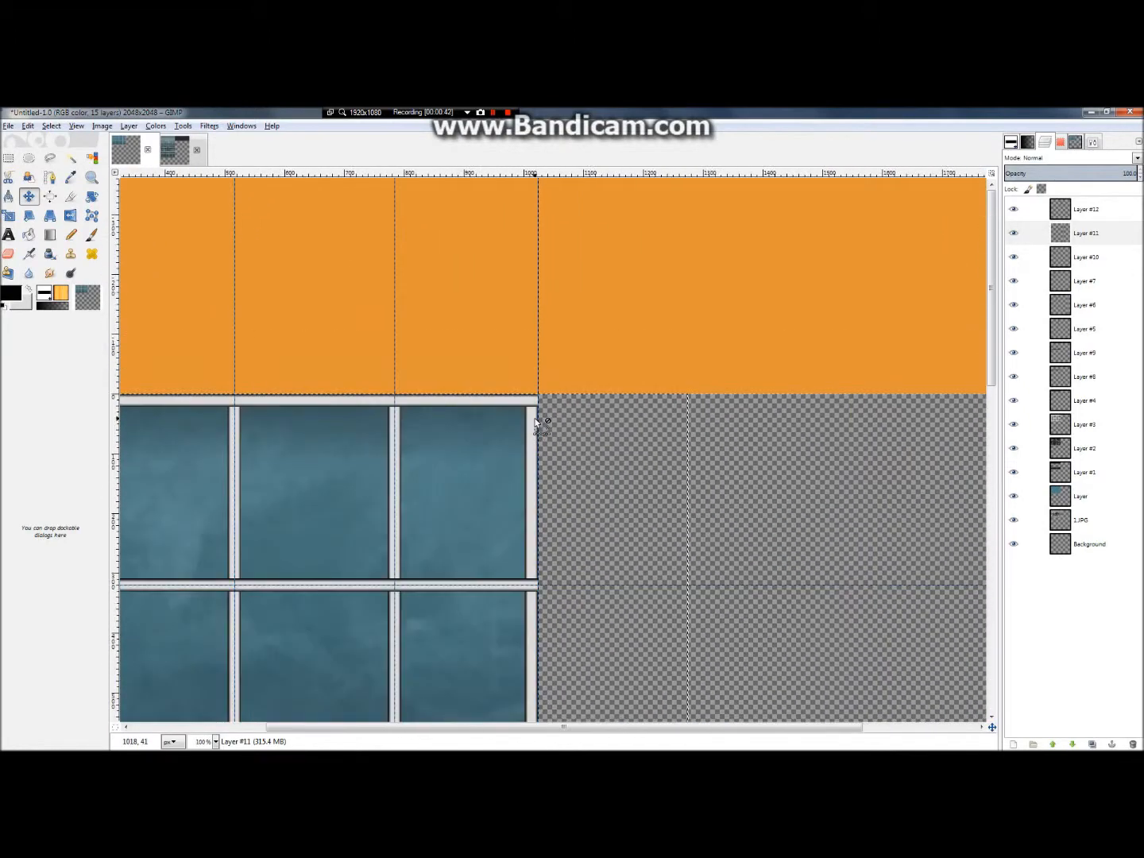
scroll(508, 425, up, 1)
click(1064, 211)
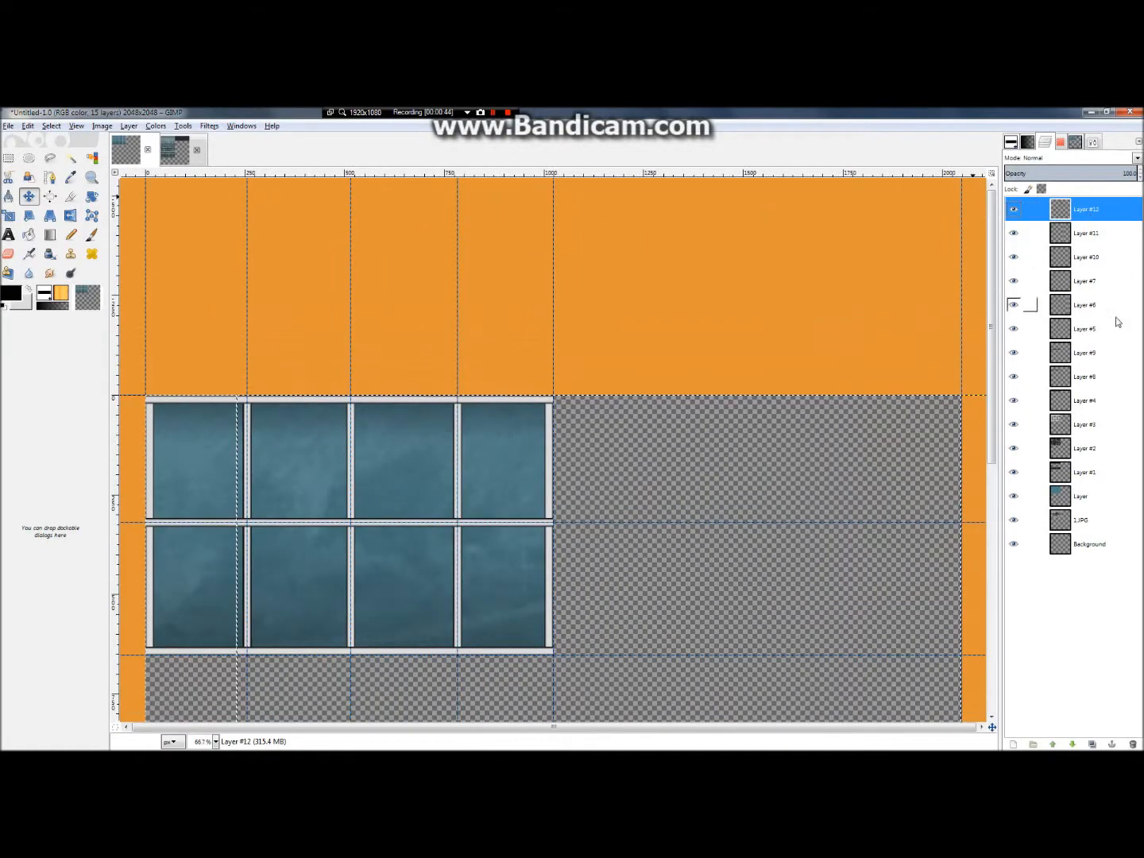
right_click(1100, 219)
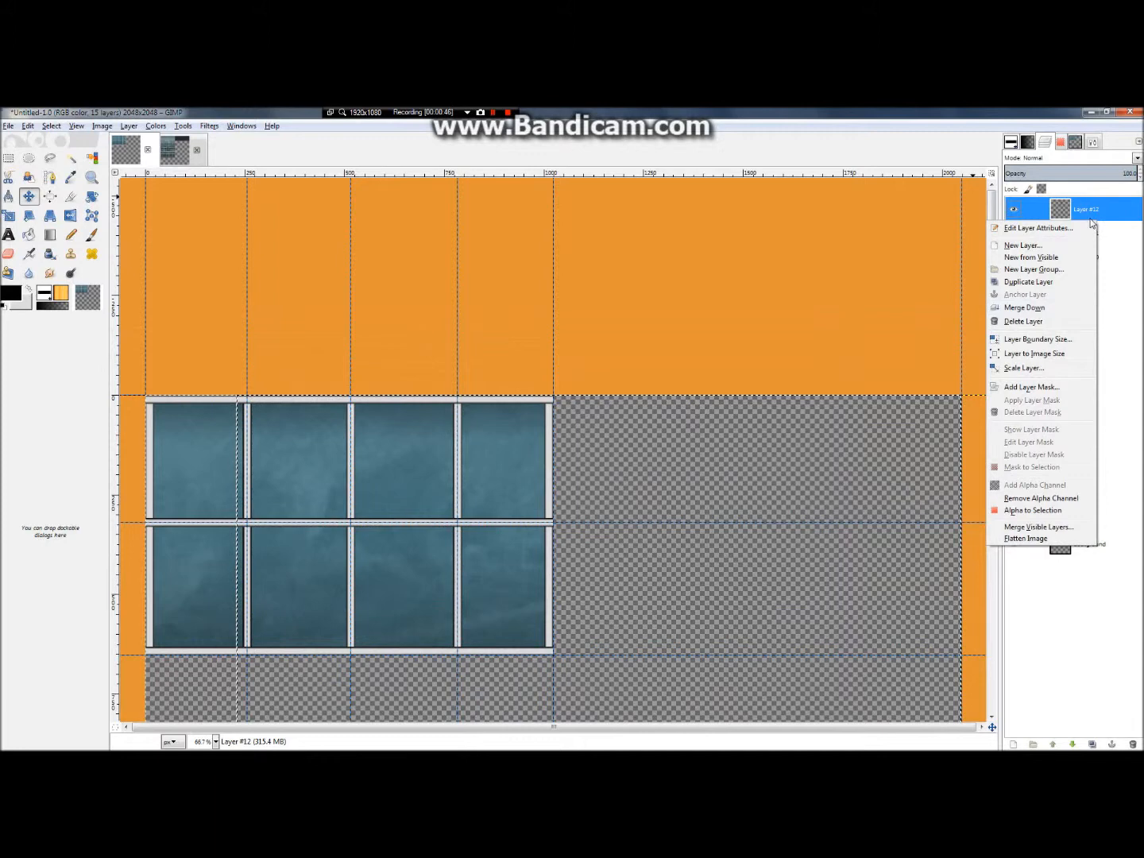
click(1023, 321)
right_click(1070, 215)
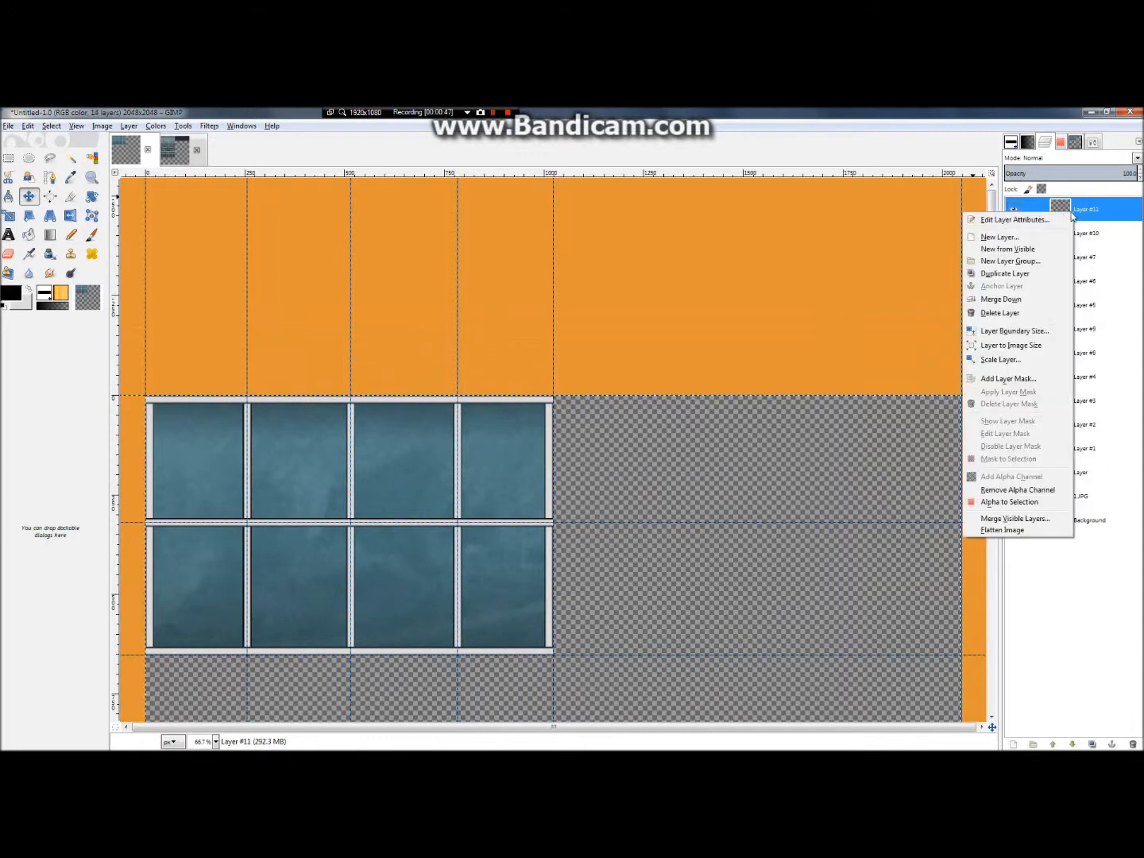
click(1015, 313)
right_click(1069, 218)
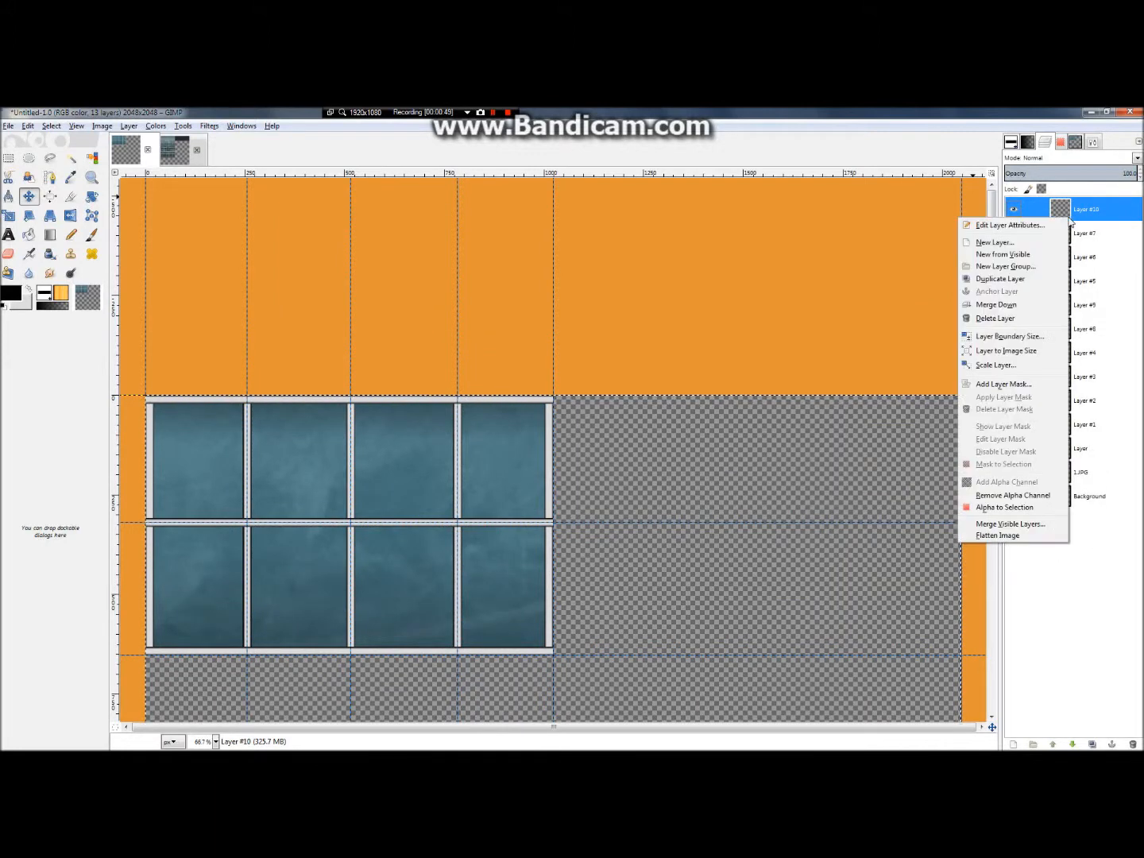
click(1018, 317)
Merge the remaining shading layers #7, #6, #5, #9 and #8 down one after another into Layer #4.
right_click(1074, 212)
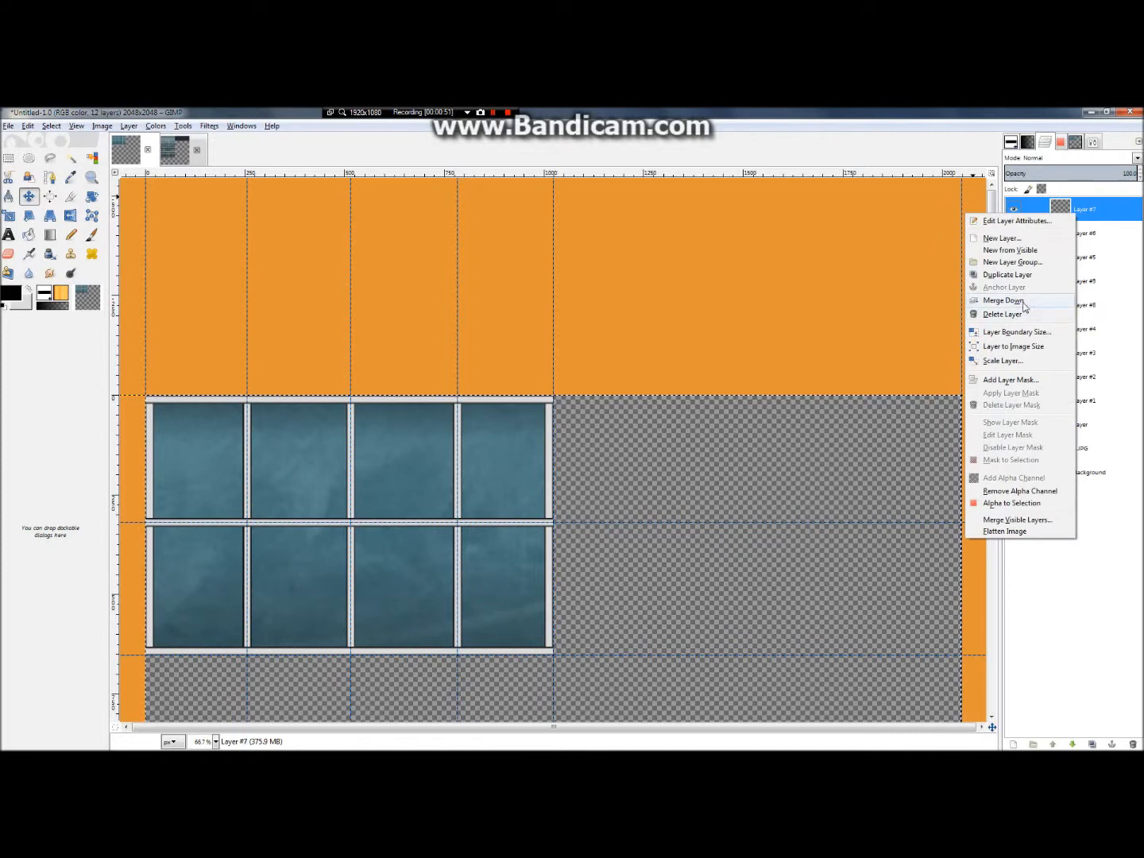
click(1016, 314)
right_click(1072, 213)
click(1015, 314)
right_click(1089, 219)
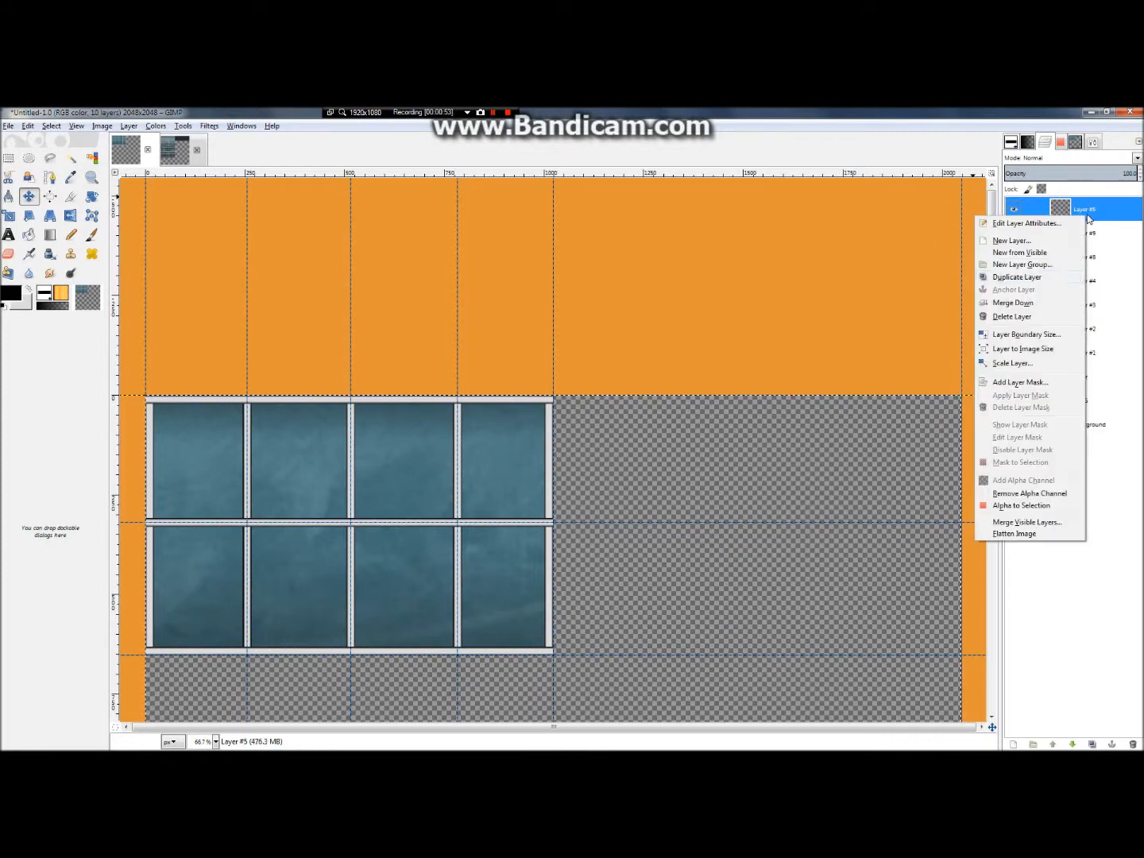
click(1026, 317)
right_click(1076, 213)
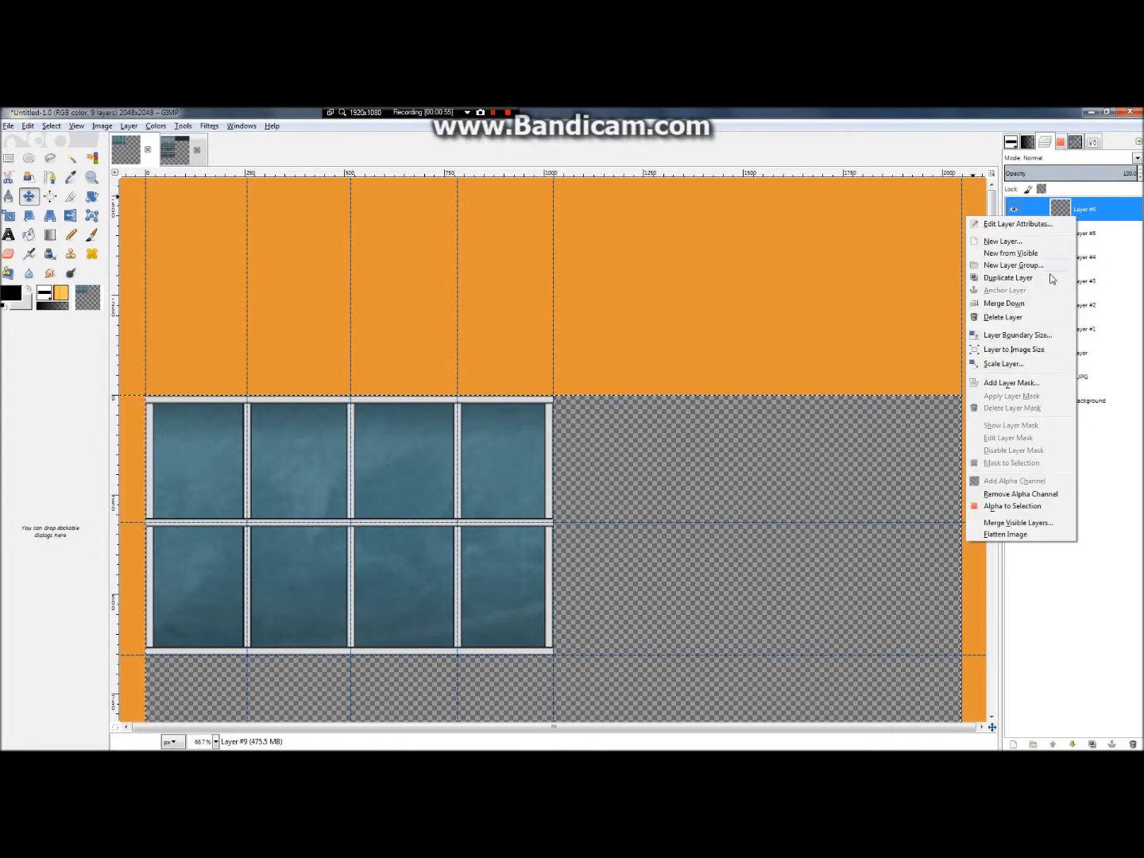
click(1033, 317)
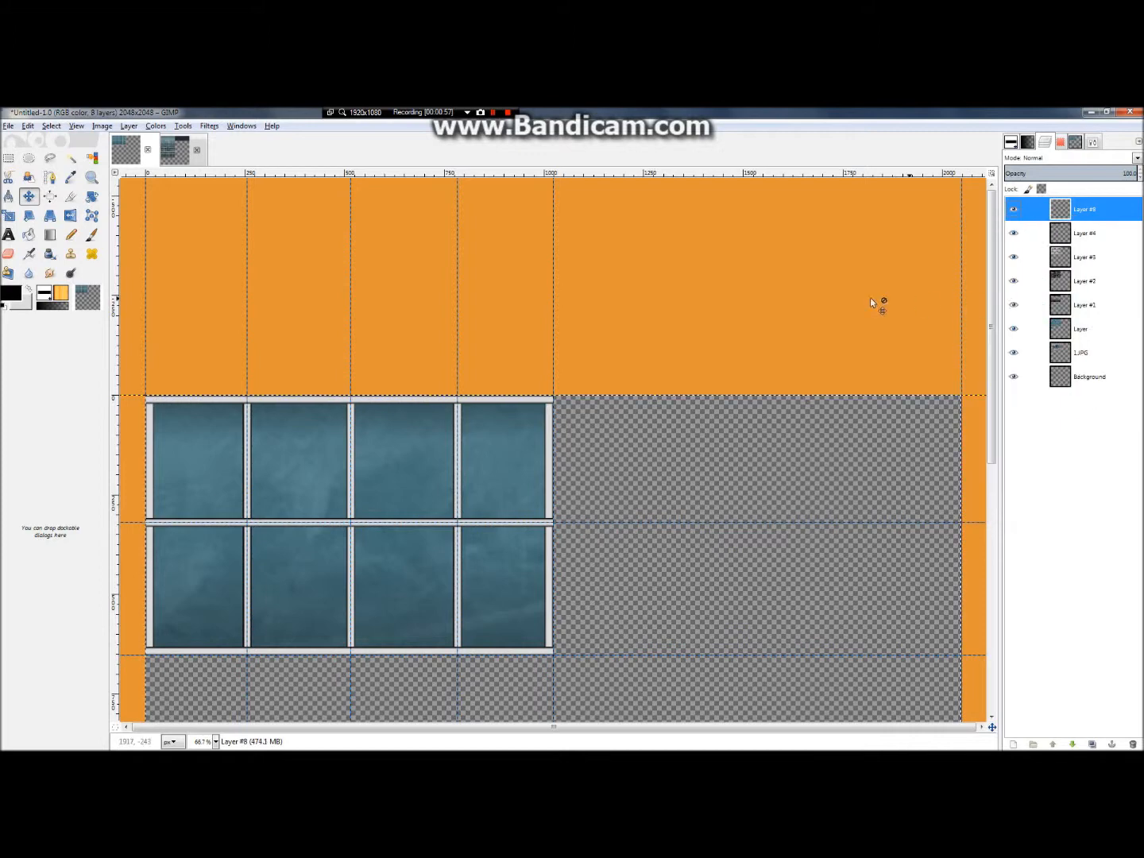
right_click(1075, 209)
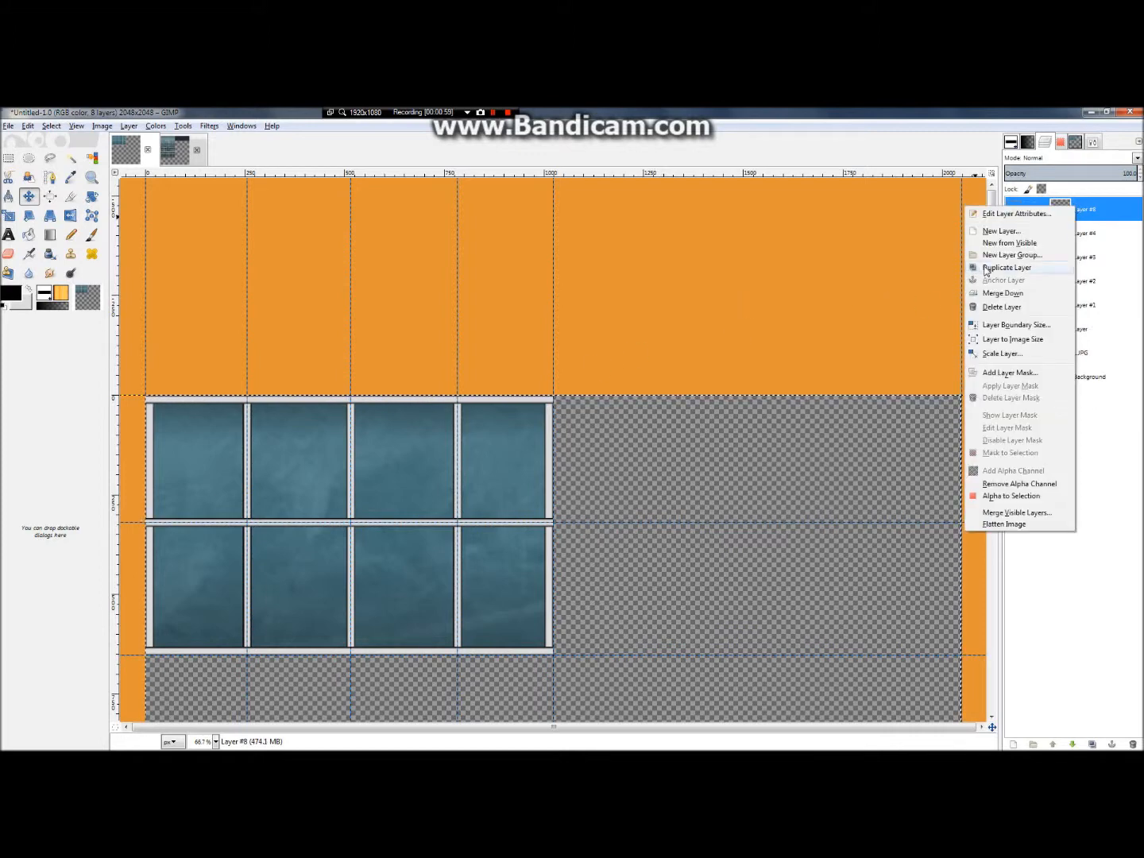
click(1037, 306)
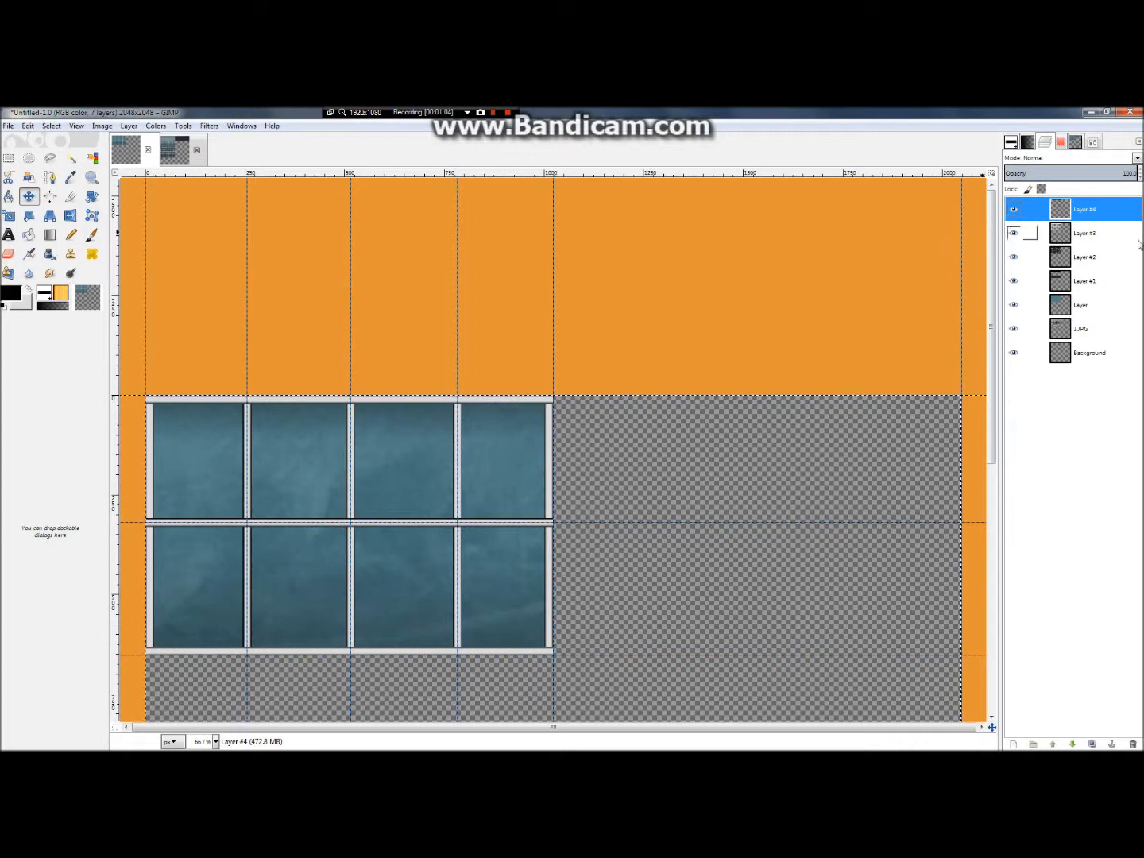
Examine the merged frame shading and compare it with the finished windows in the map_5_diffuse_2.xcf image.
right_click(1077, 206)
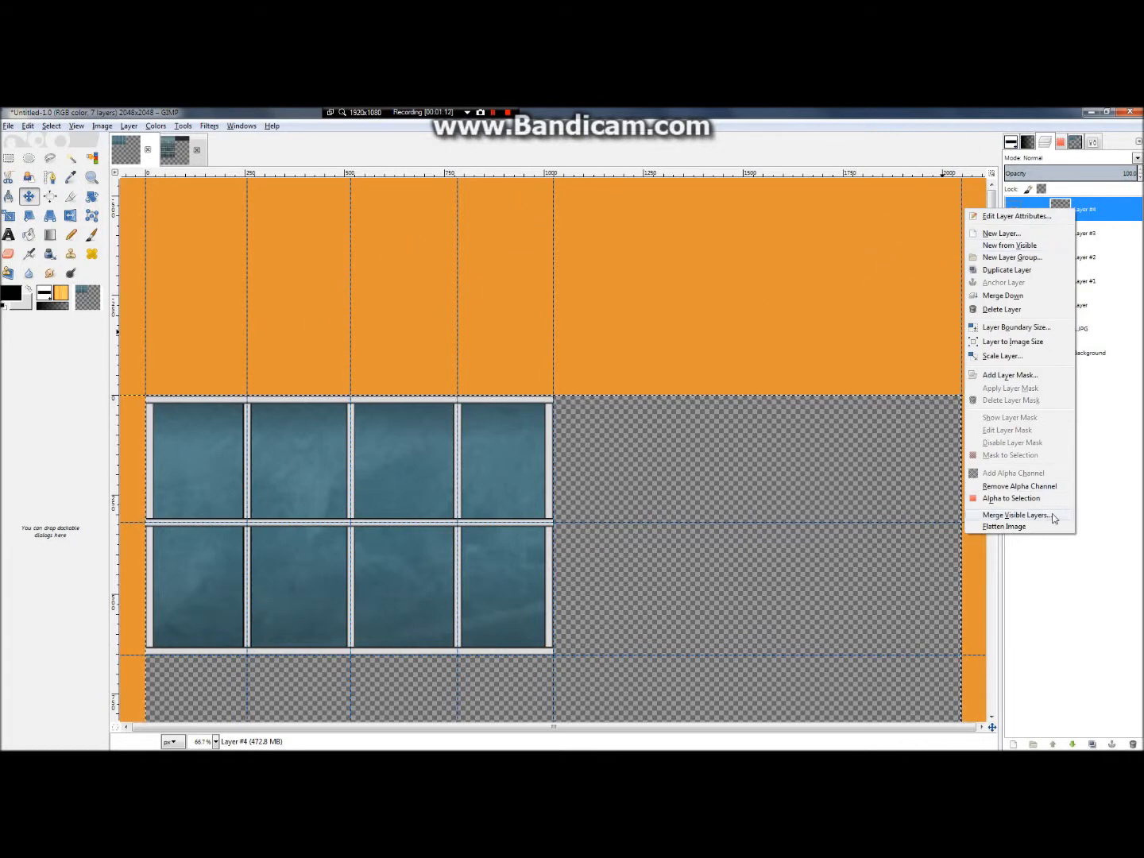
click(1073, 608)
scroll(490, 487, up, 2)
scroll(447, 431, up, 2)
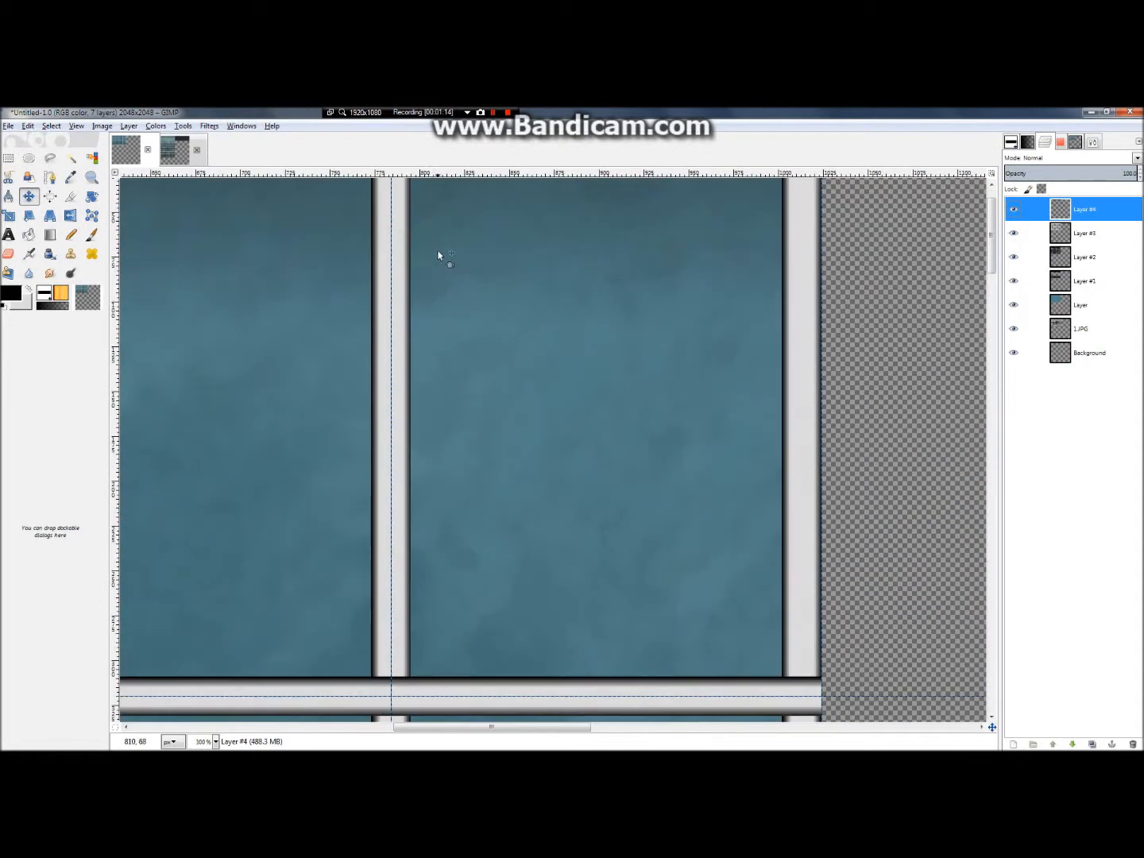
scroll(469, 311, down, 2)
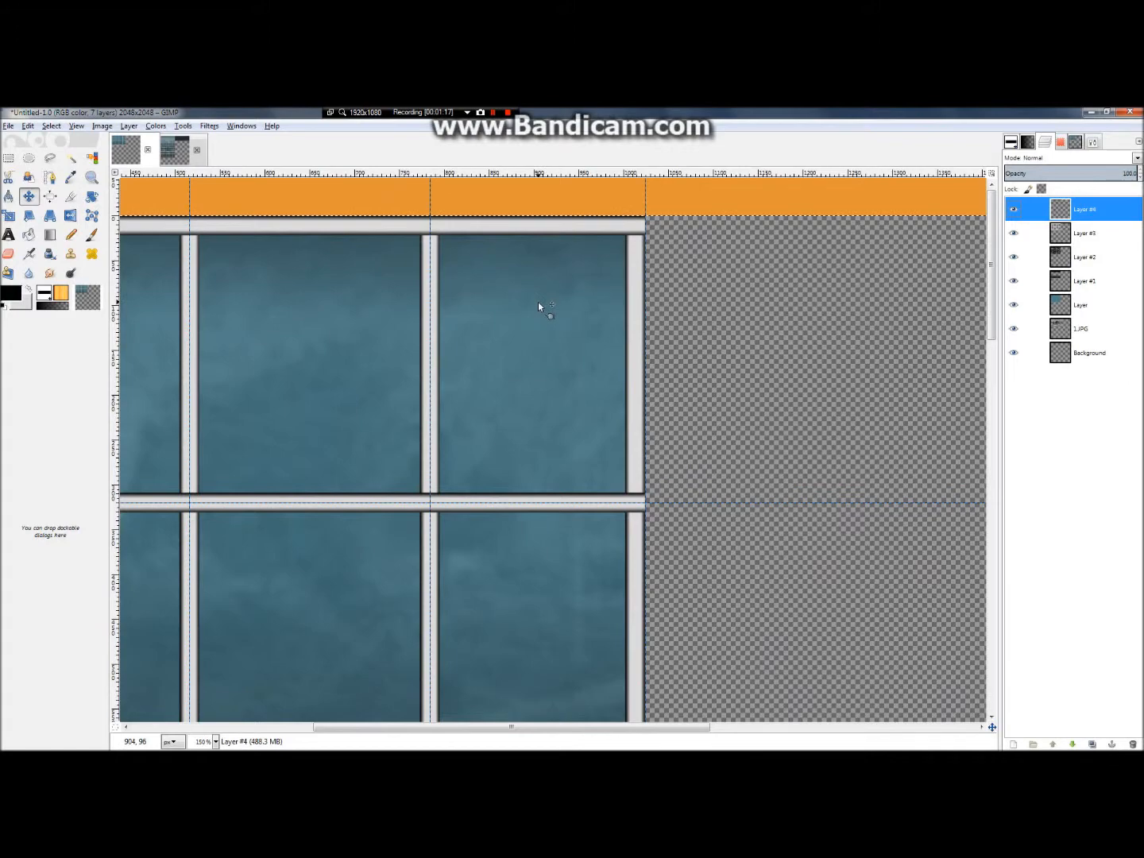
scroll(539, 306, down, 4)
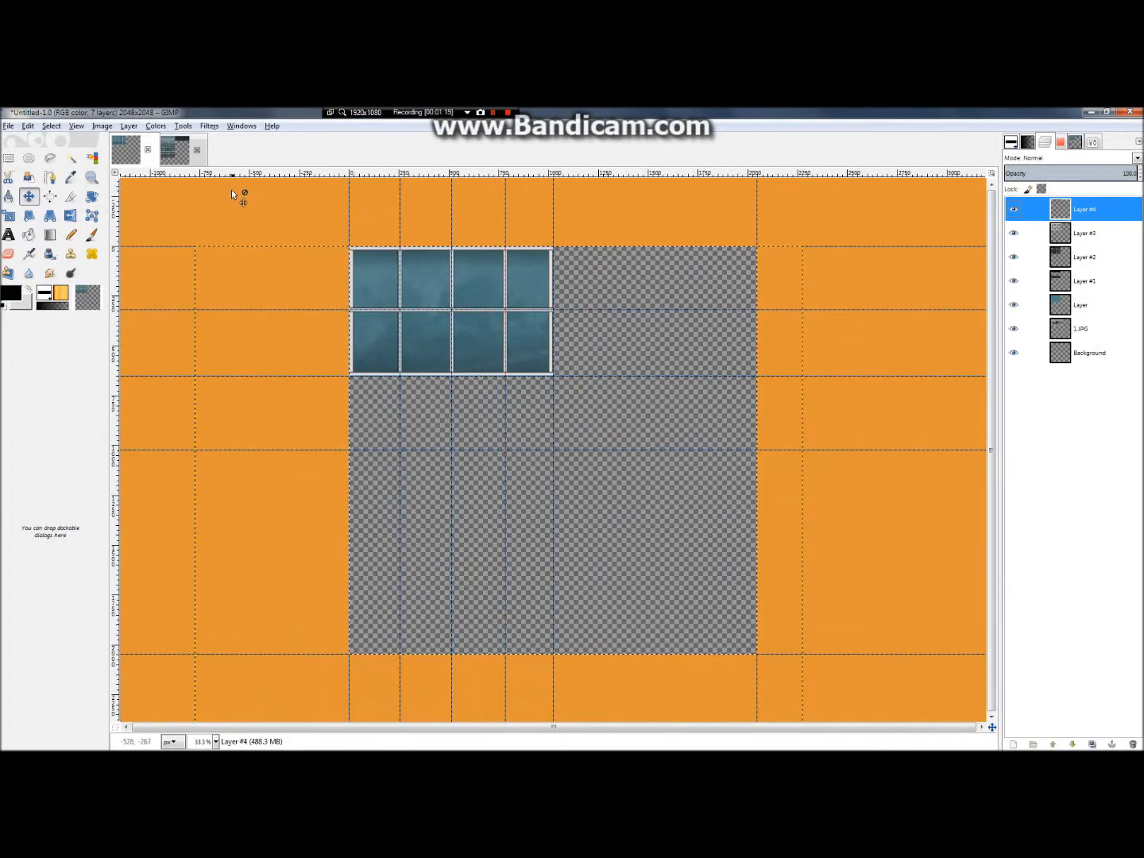
click(175, 149)
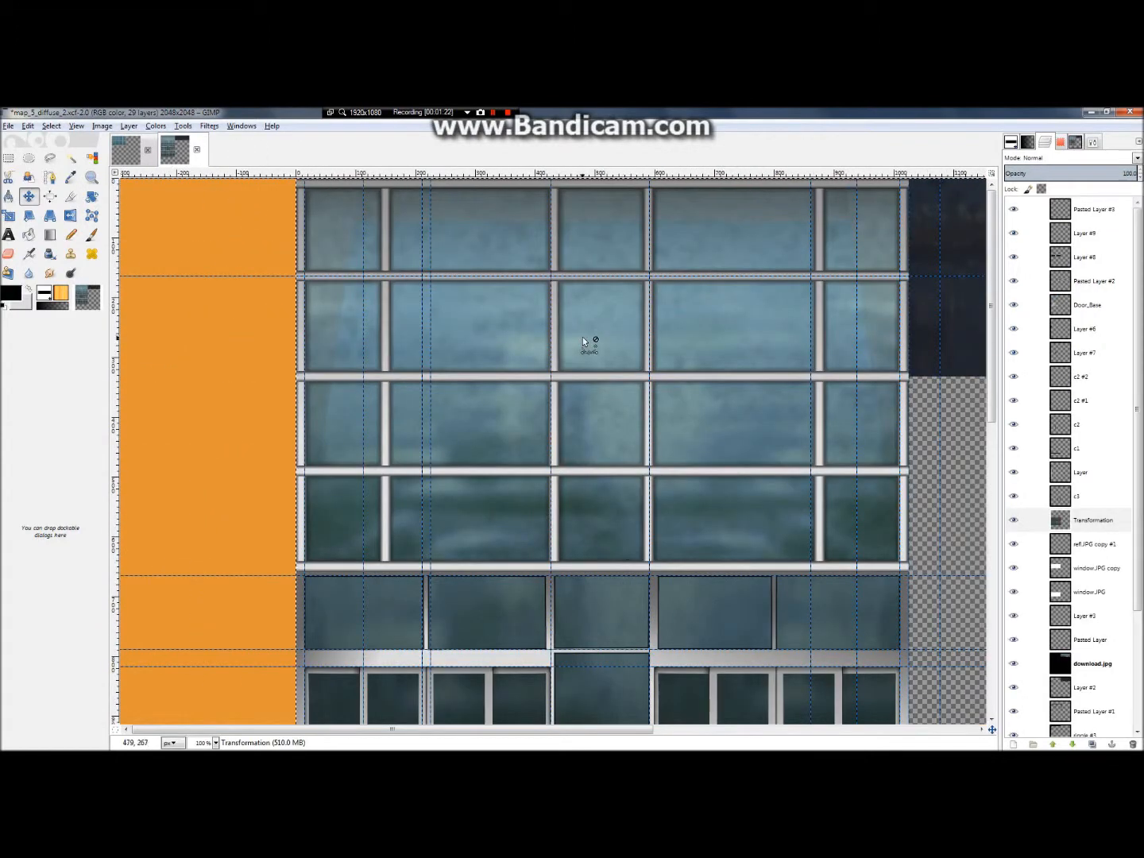
scroll(580, 341, up, 5)
scroll(554, 353, down, 2)
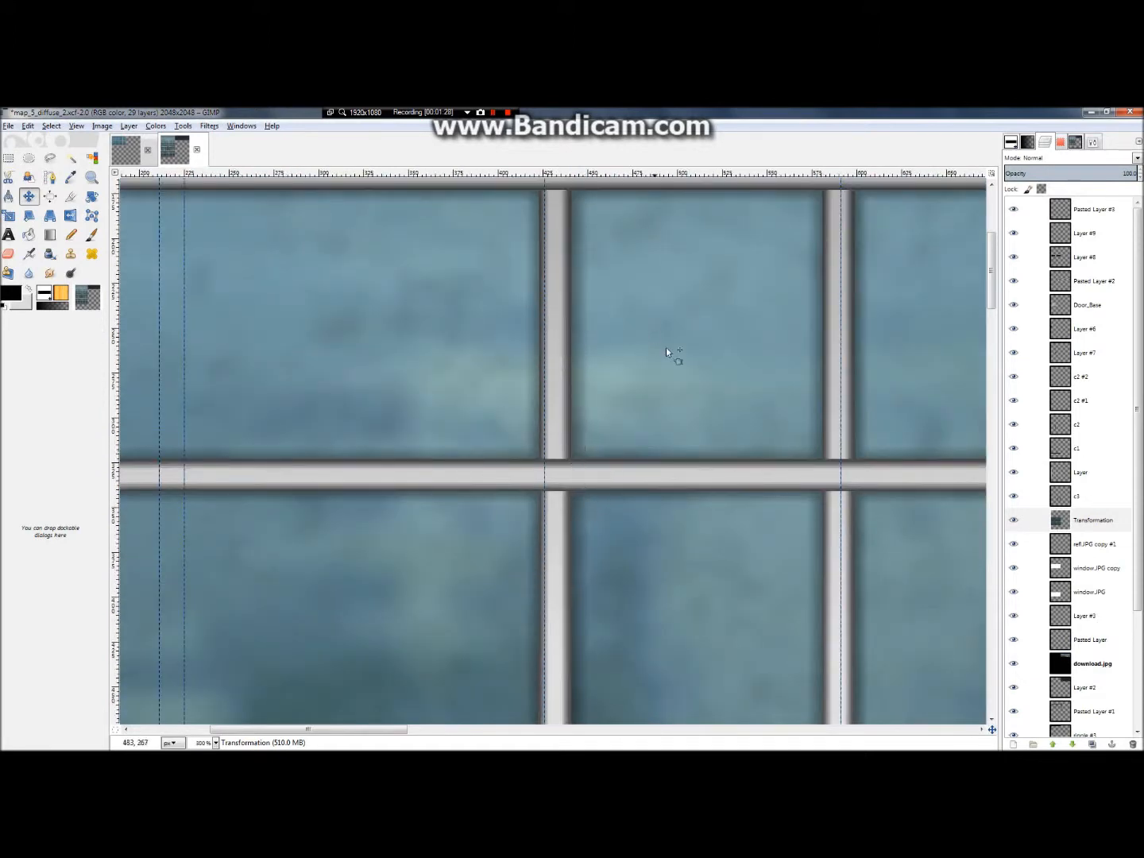
scroll(677, 365, down, 1)
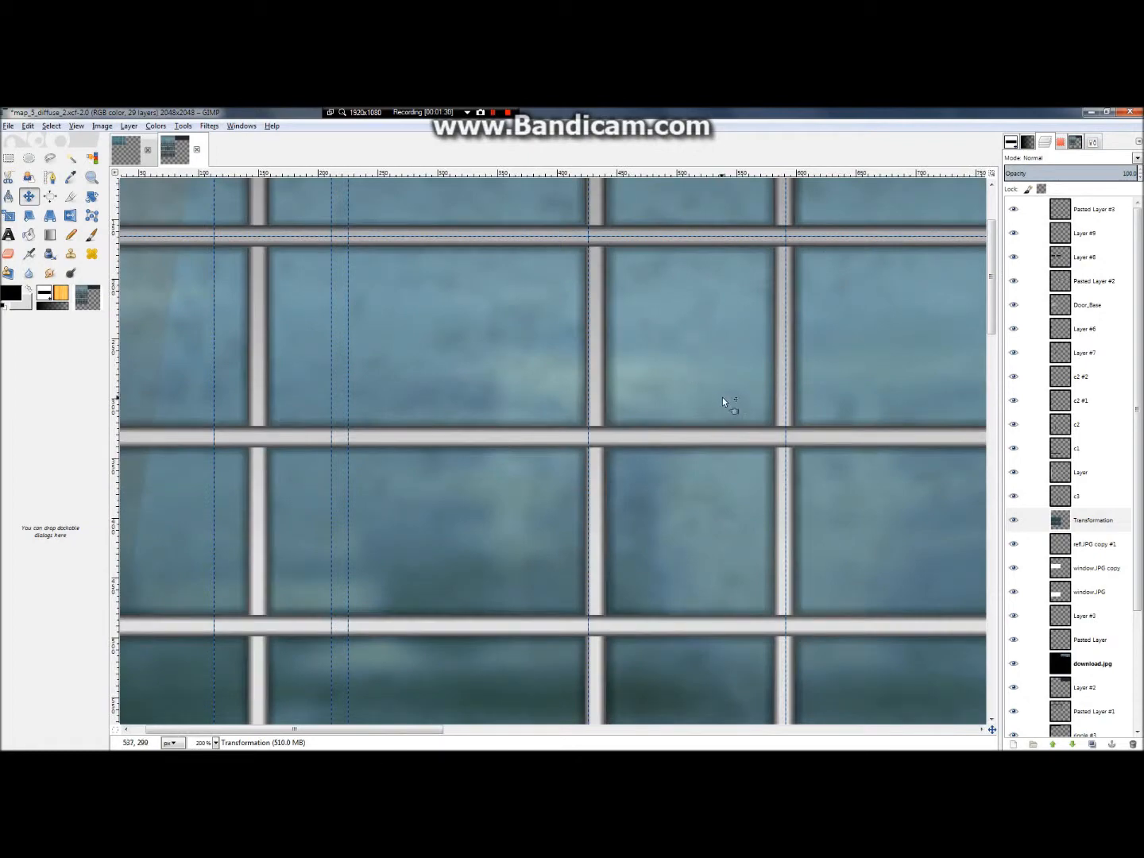
Return to the untitled window image and draw a rectangular selection around the upper-right glass pane, fitting its corner to the frame edges.
click(121, 151)
scroll(535, 318, up, 5)
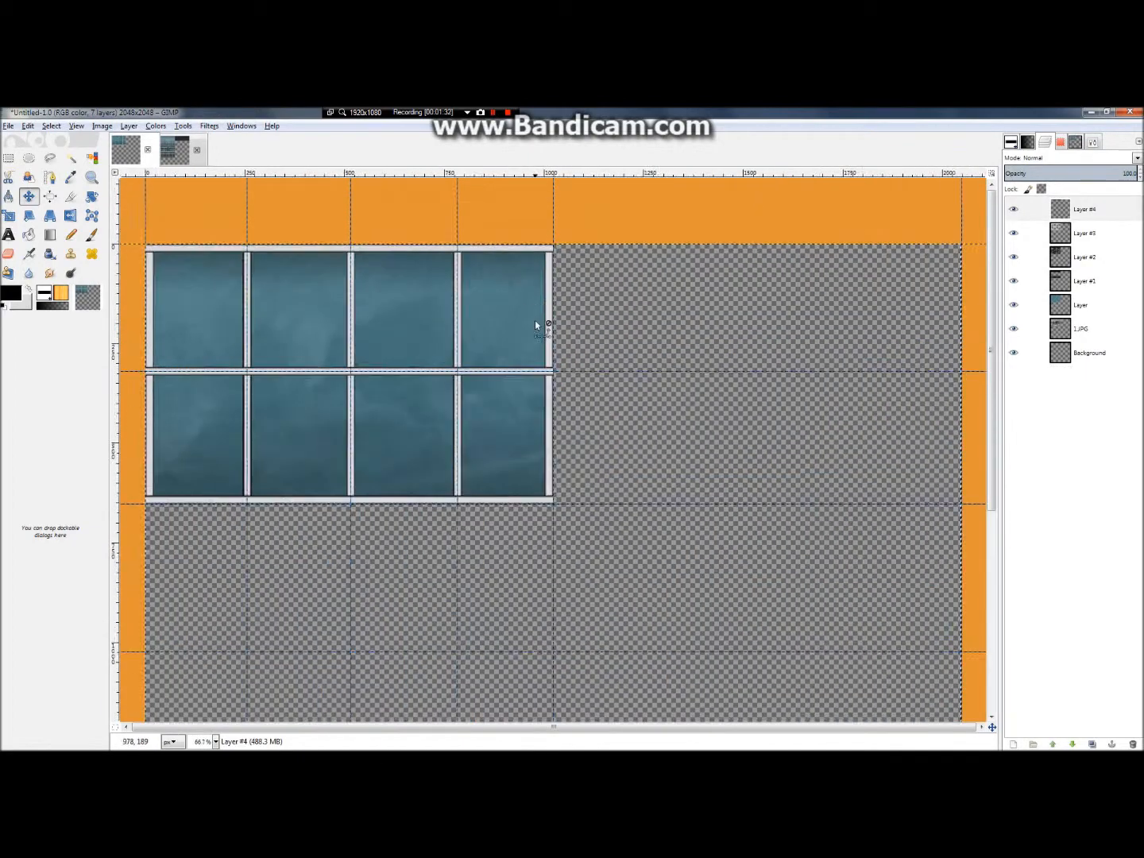
scroll(675, 287, up, 1)
click(10, 158)
drag(512, 207, 756, 545)
scroll(756, 545, up, 4)
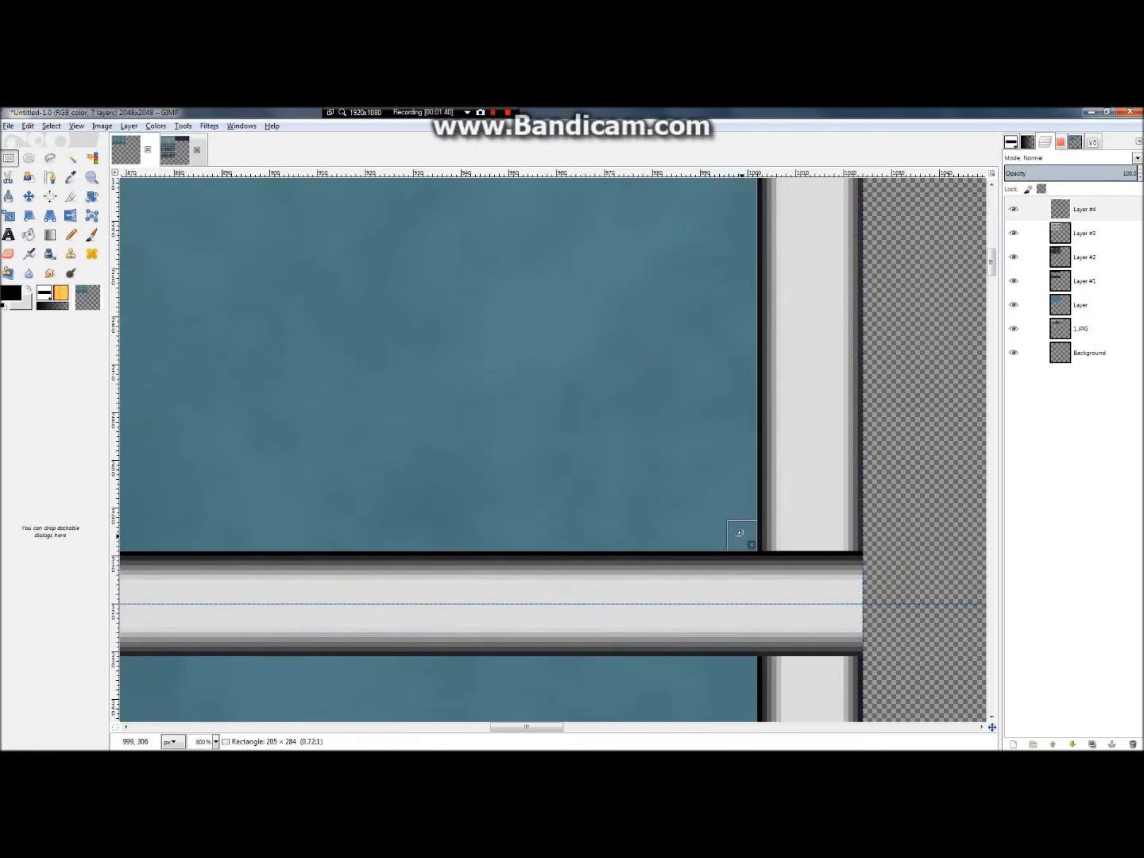
scroll(743, 534, down, 4)
scroll(504, 206, up, 4)
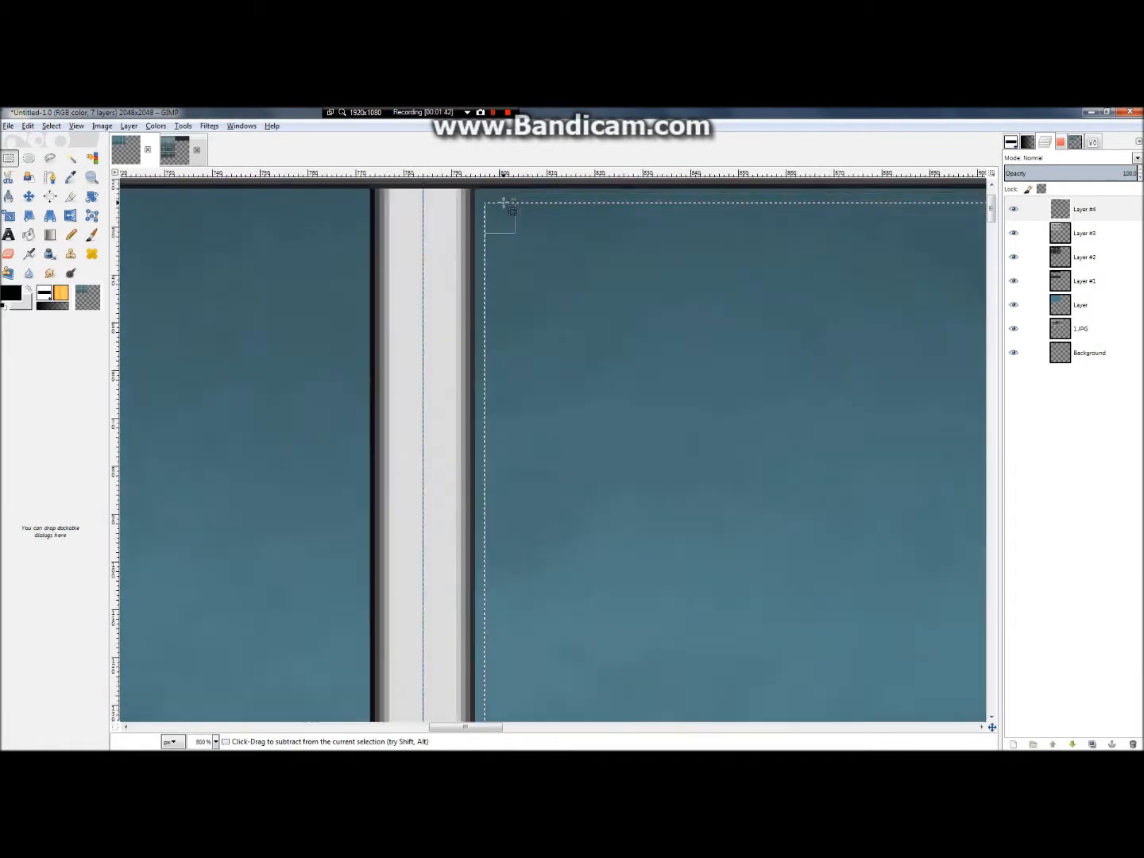
drag(505, 223, 494, 209)
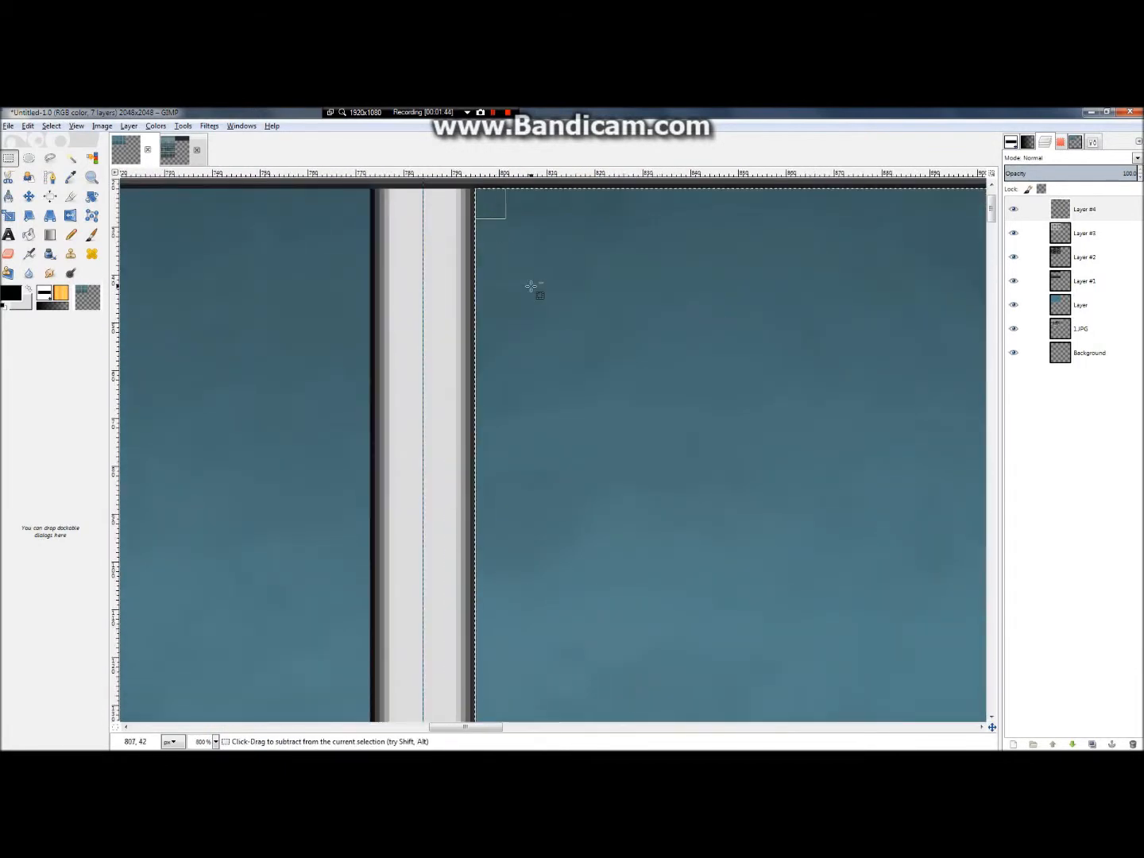
Check the selection along all edges of the upper-right glass pane against the surrounding frame bars.
scroll(531, 287, down, 3)
scroll(531, 287, down, 3)
scroll(645, 397, up, 3)
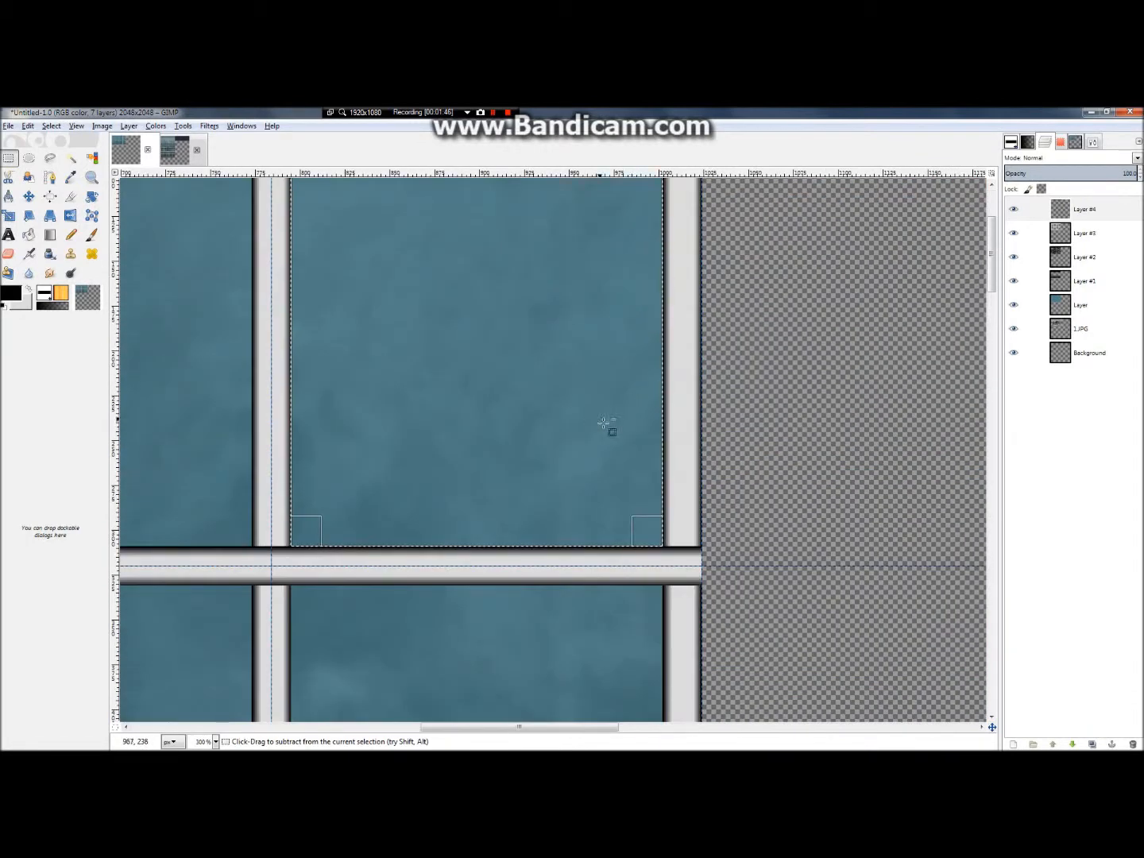
scroll(551, 362, up, 1)
scroll(551, 362, down, 4)
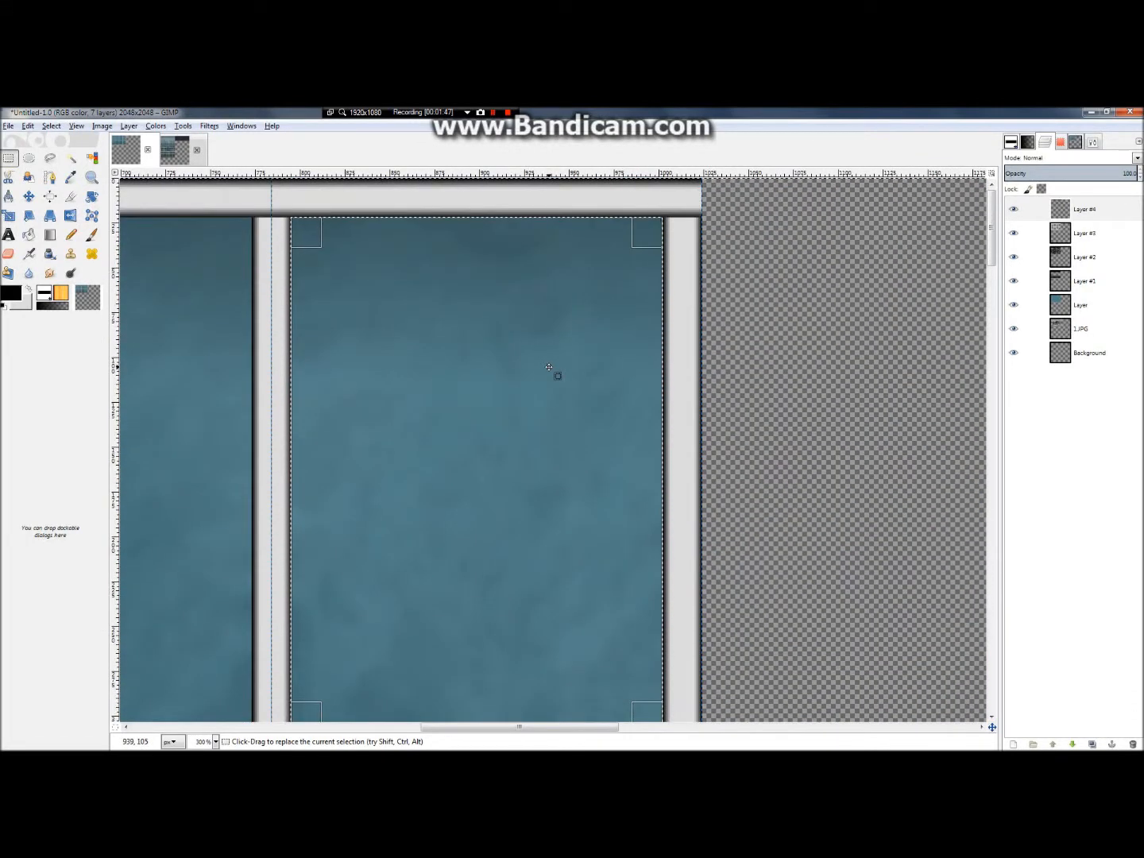
scroll(549, 367, up, 3)
scroll(553, 370, down, 1)
scroll(554, 371, up, 1)
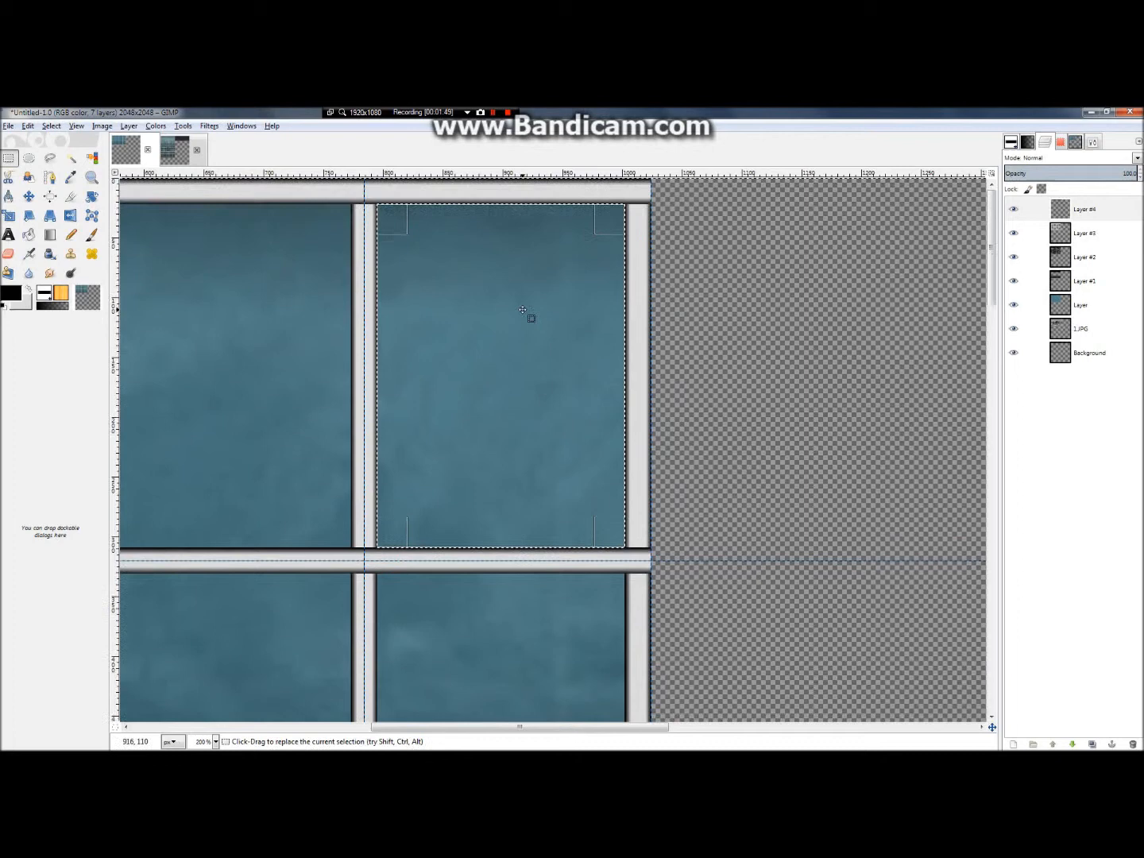
Activate the Gradient tool, add a transparent 2048 × 2048 px layer, and place it between Layer #3 and Layer #2.
key(l)
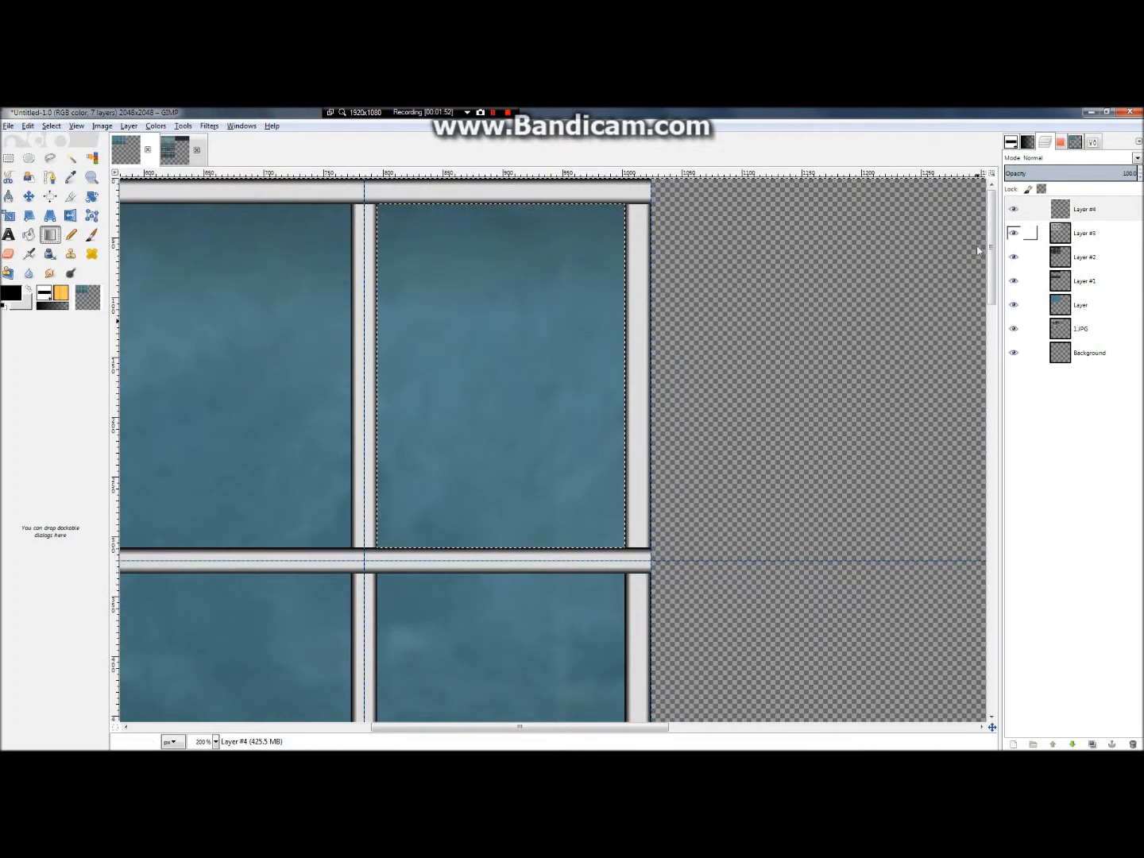
right_click(1025, 211)
click(977, 251)
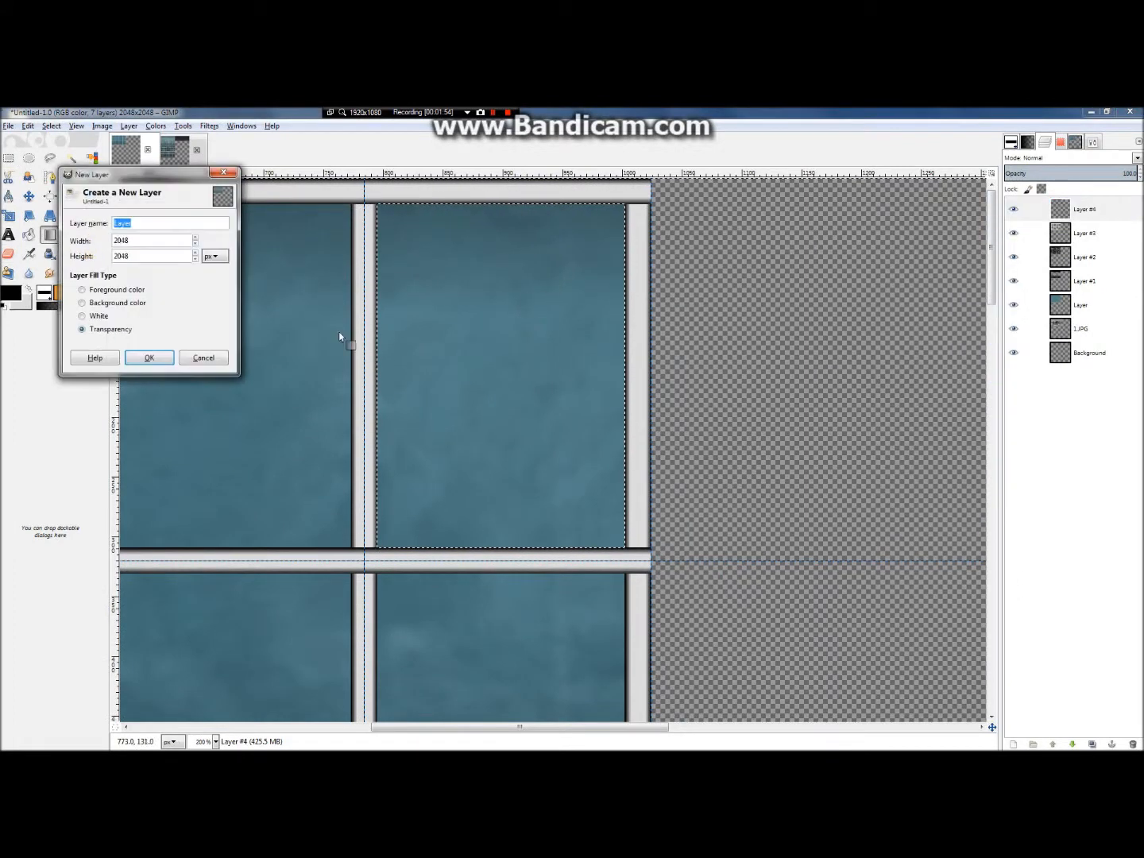
click(150, 357)
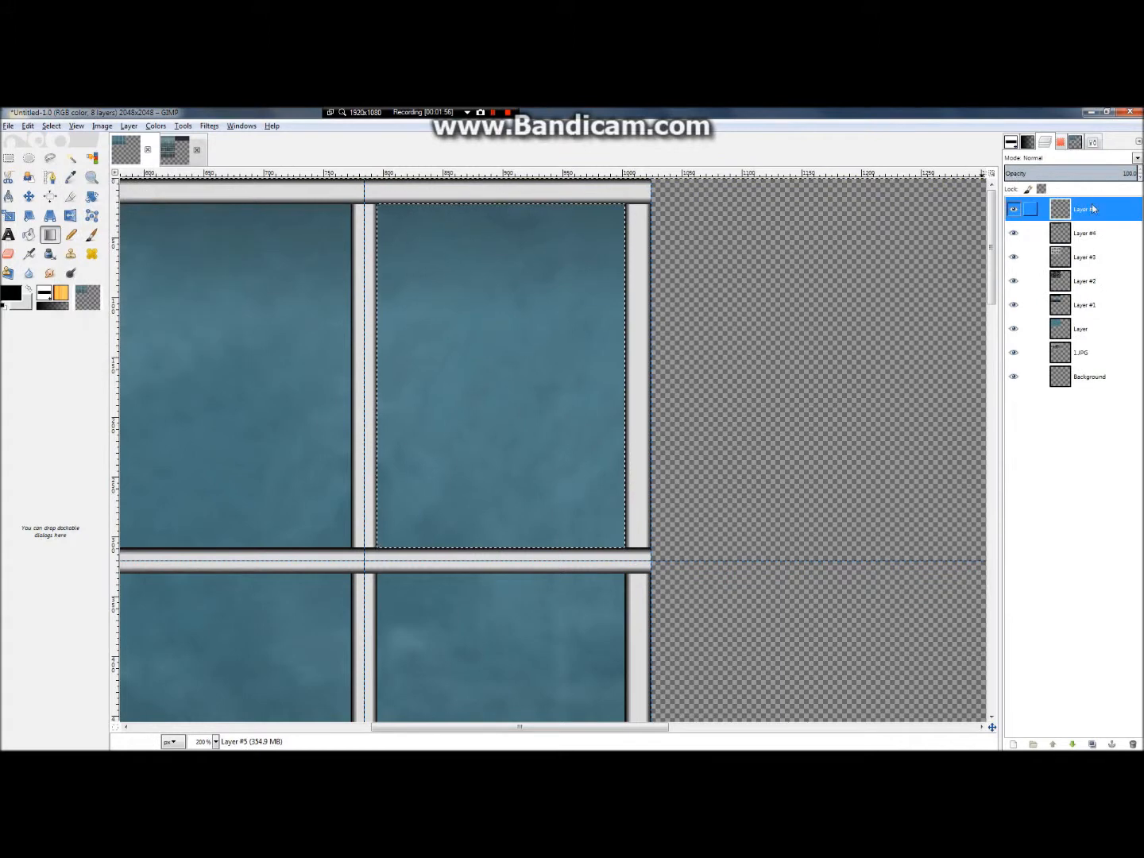
drag(1076, 205, 1093, 271)
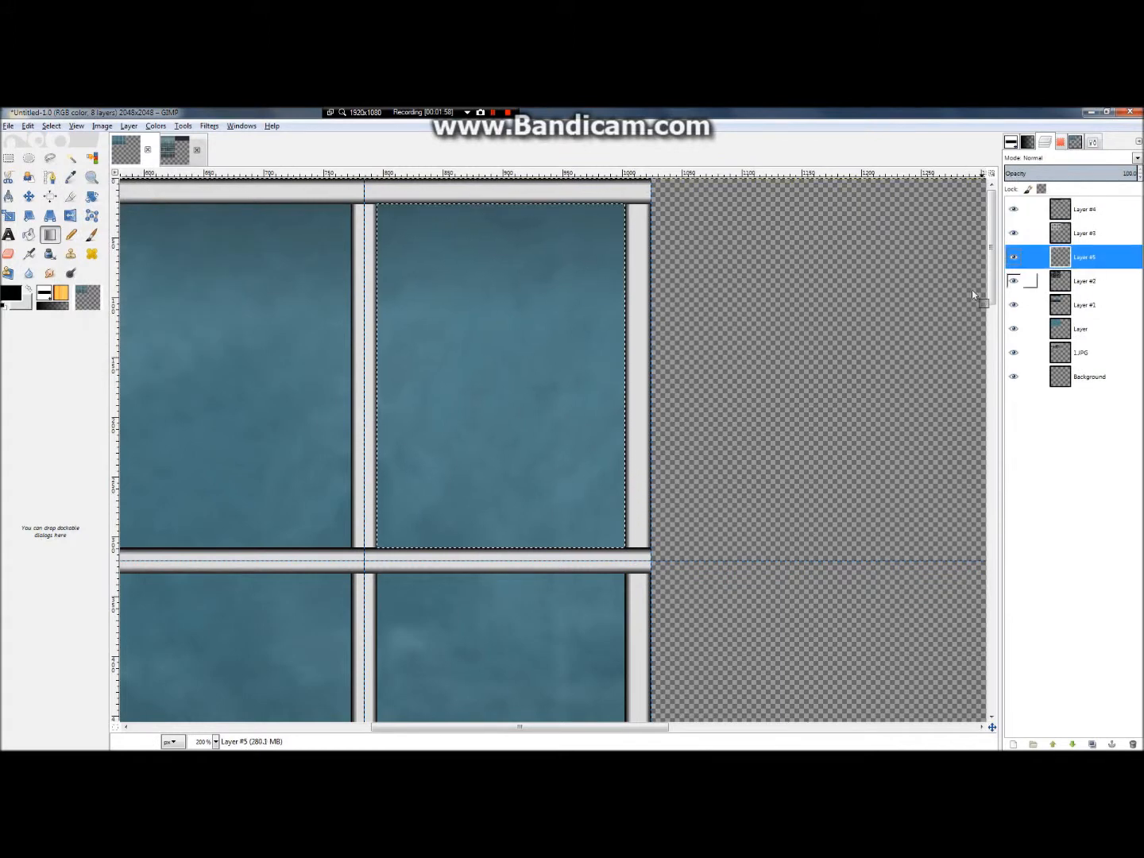
Try short horizontal black gradients inward from the left edge of the upper-right pane on the new layer, undoing each one.
scroll(376, 318, up, 3)
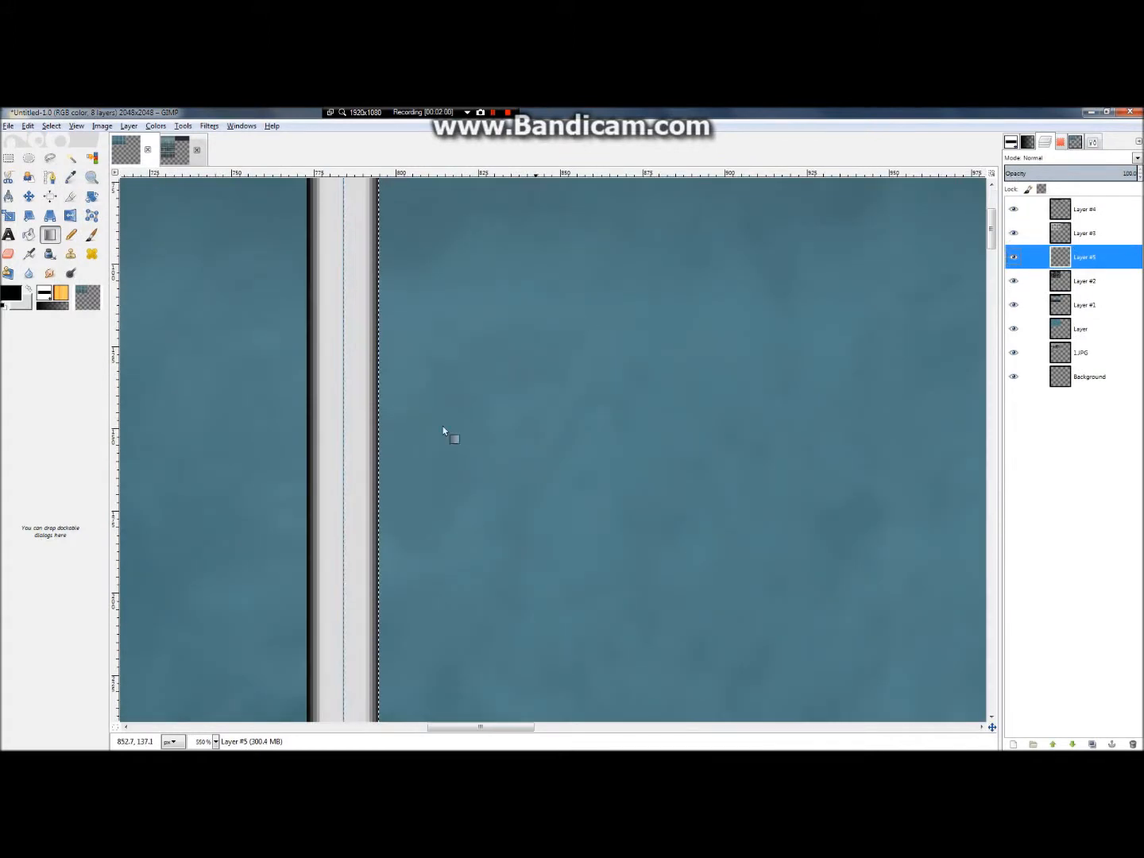
drag(379, 454, 410, 454)
key(ctrl+z)
scroll(391, 479, down, 2)
scroll(391, 481, up, 1)
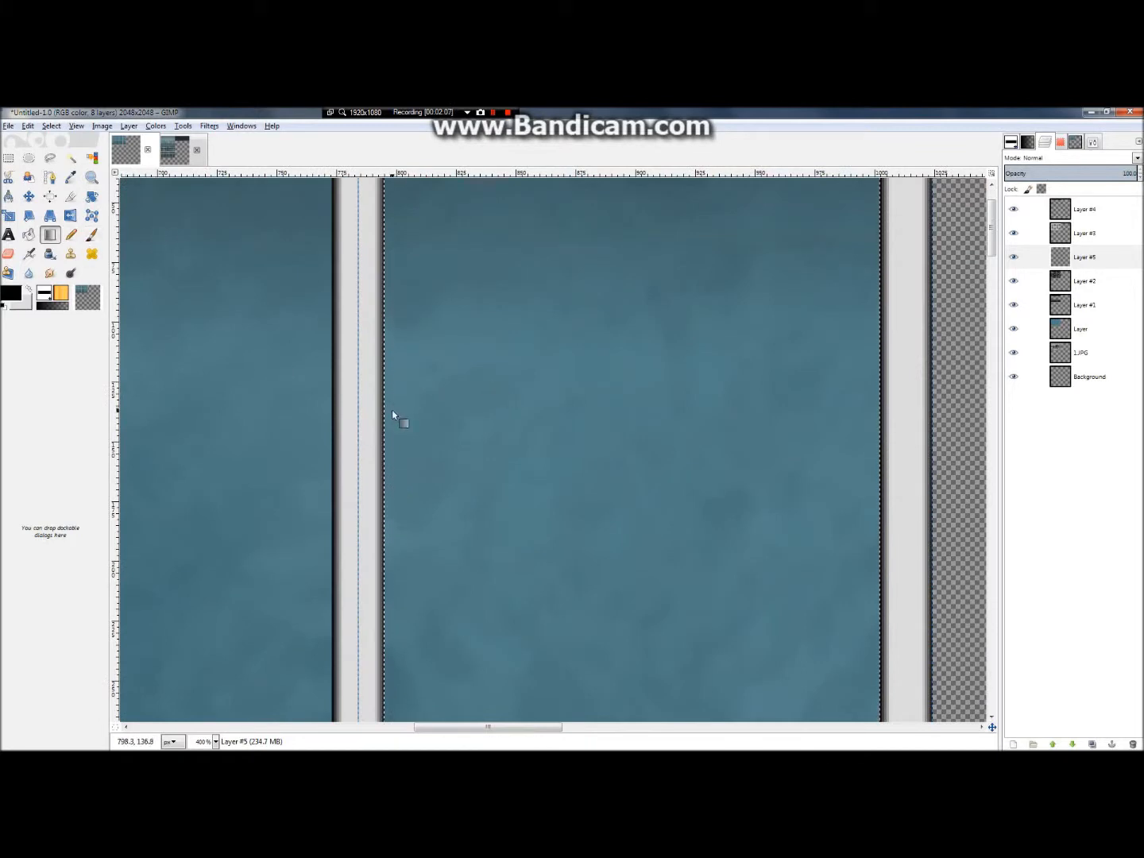
drag(385, 432, 413, 429)
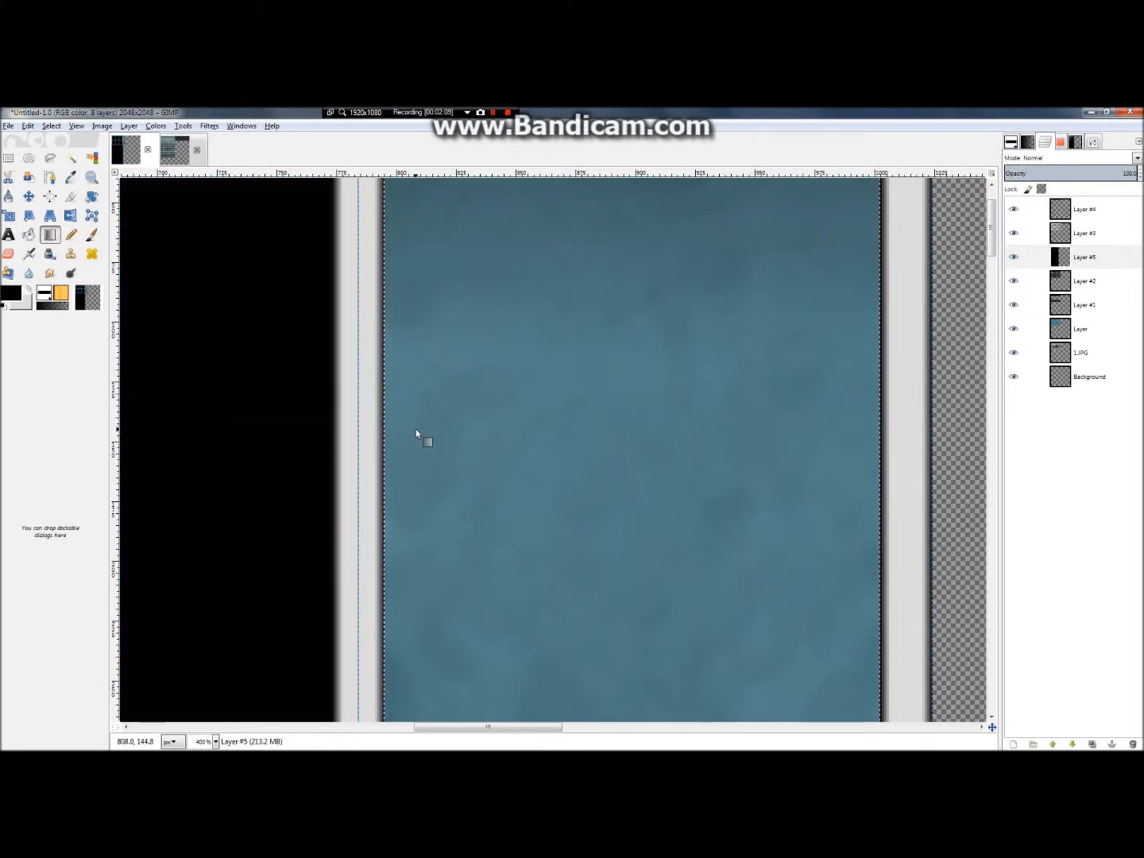
key(ctrl+z)
Redraw the rectangular selection around the upper-right glass pane, fitting its lower-right and upper-left corners exactly to the frame edges.
key(2)
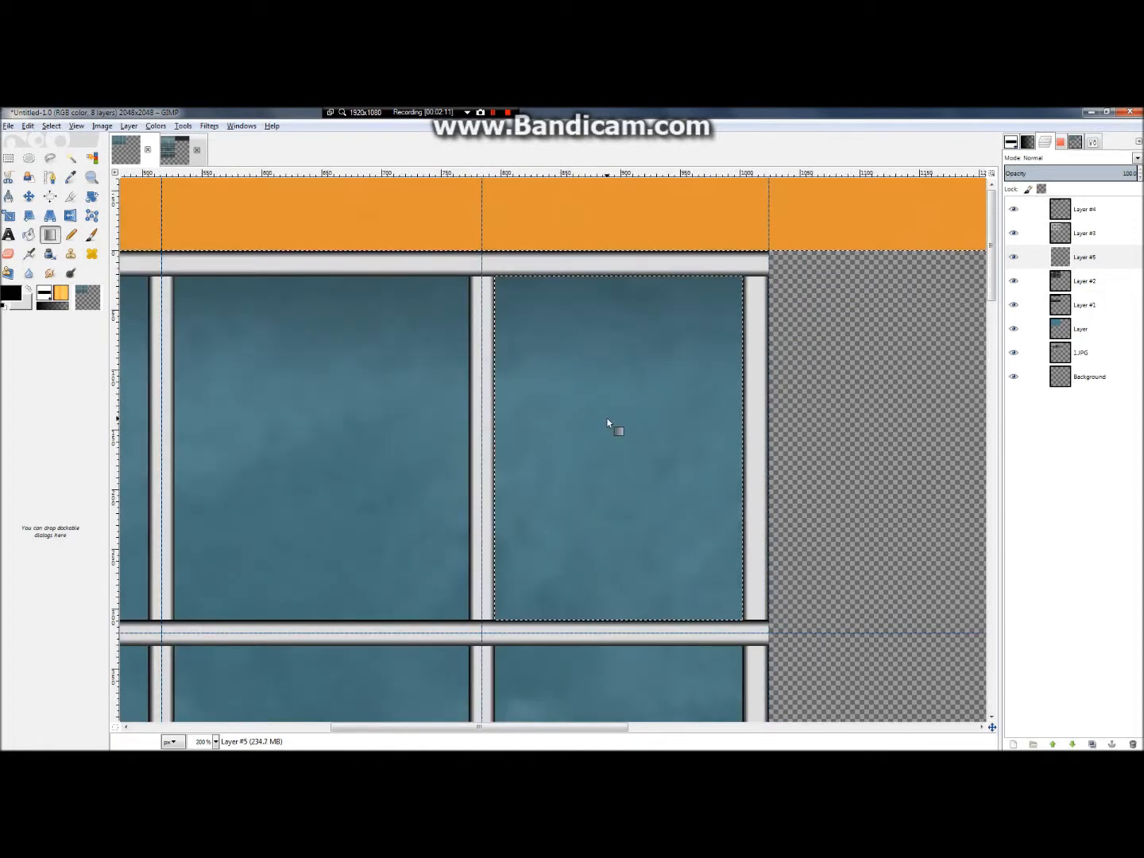
click(8, 157)
drag(512, 300, 751, 628)
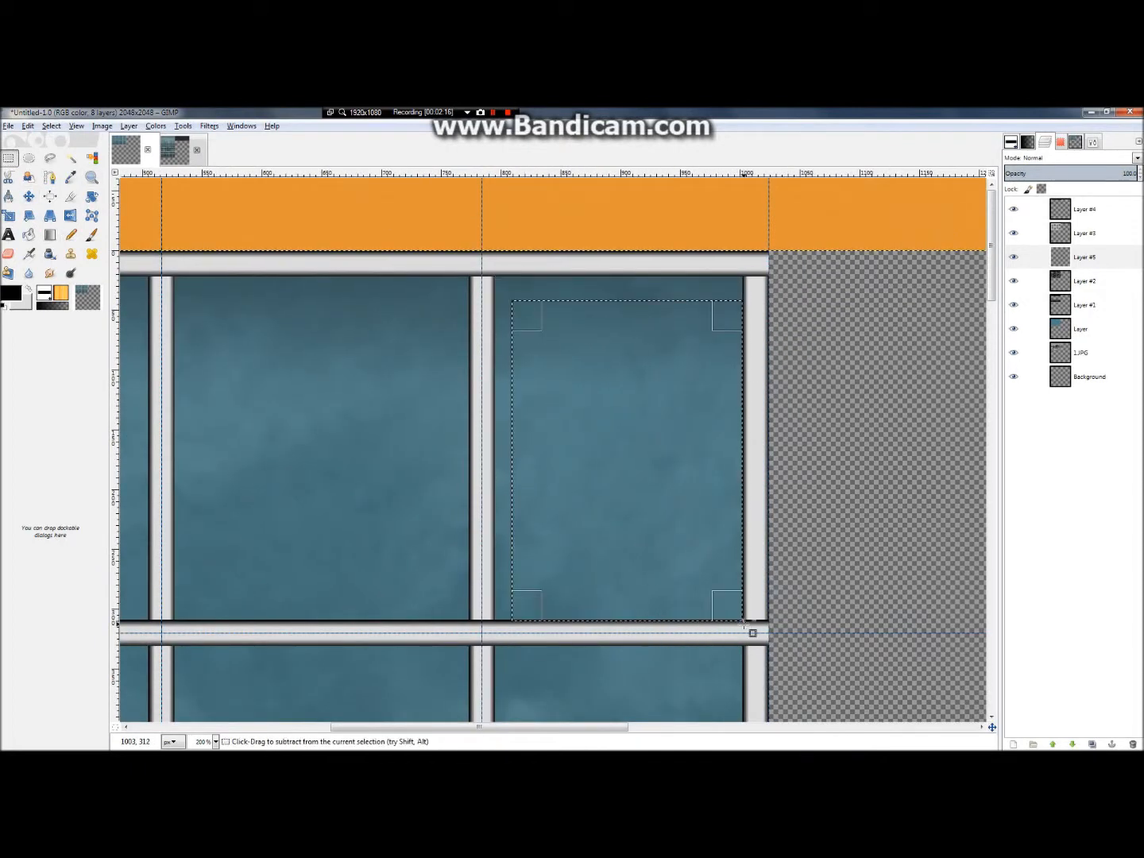
scroll(750, 628, up, 6)
drag(735, 594, 725, 581)
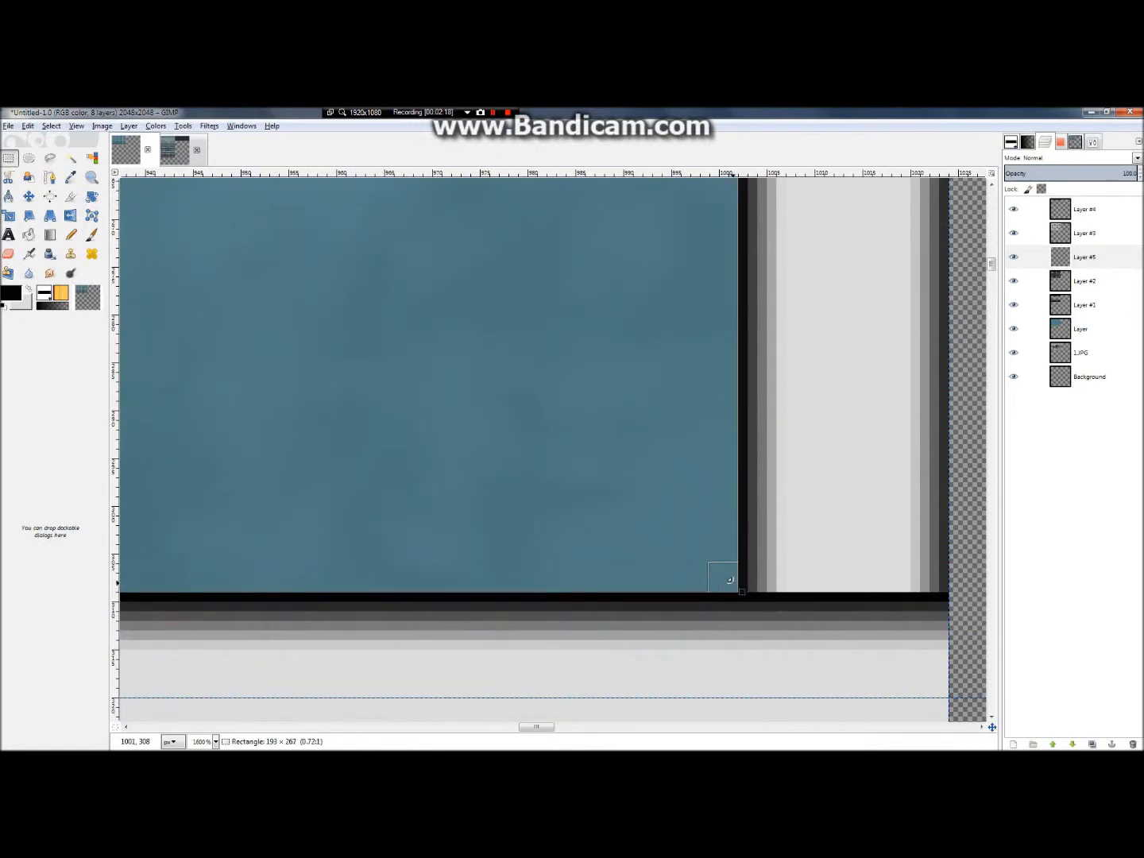
scroll(726, 581, down, 7)
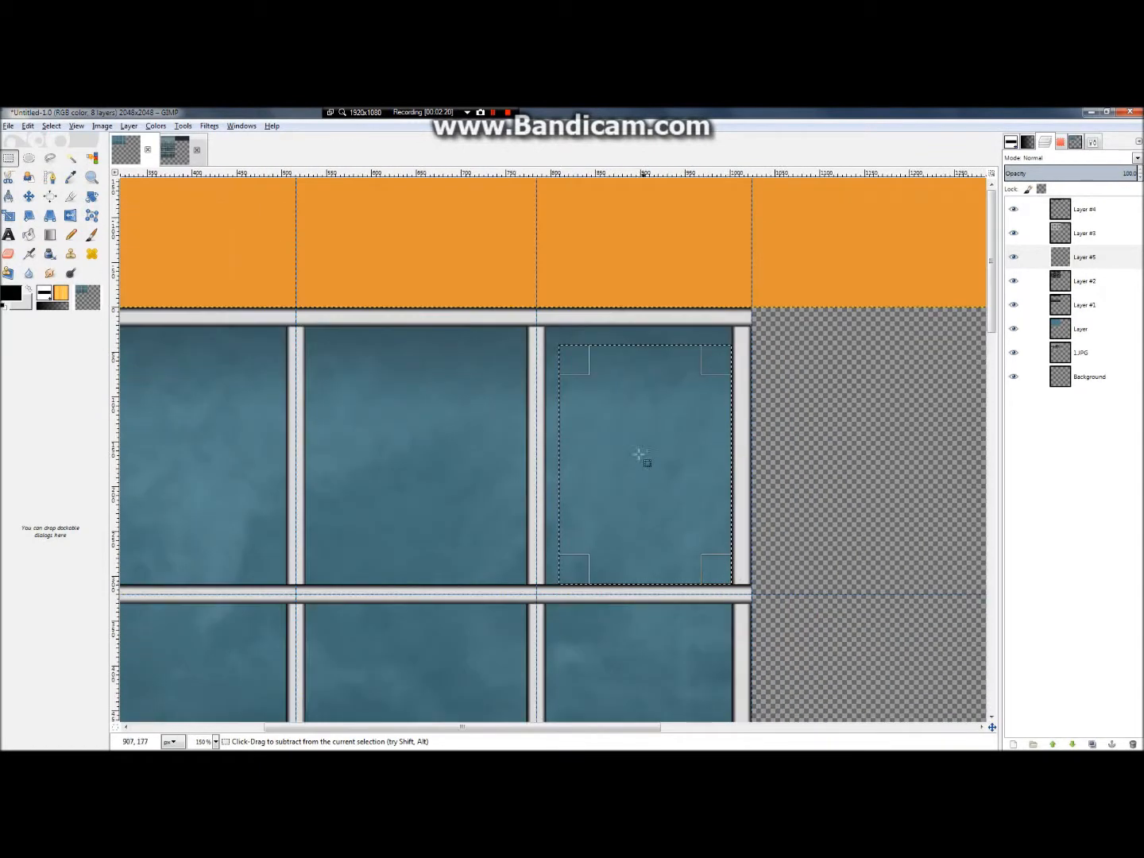
scroll(477, 273, up, 2)
scroll(476, 273, up, 5)
drag(789, 526, 656, 324)
scroll(656, 325, down, 6)
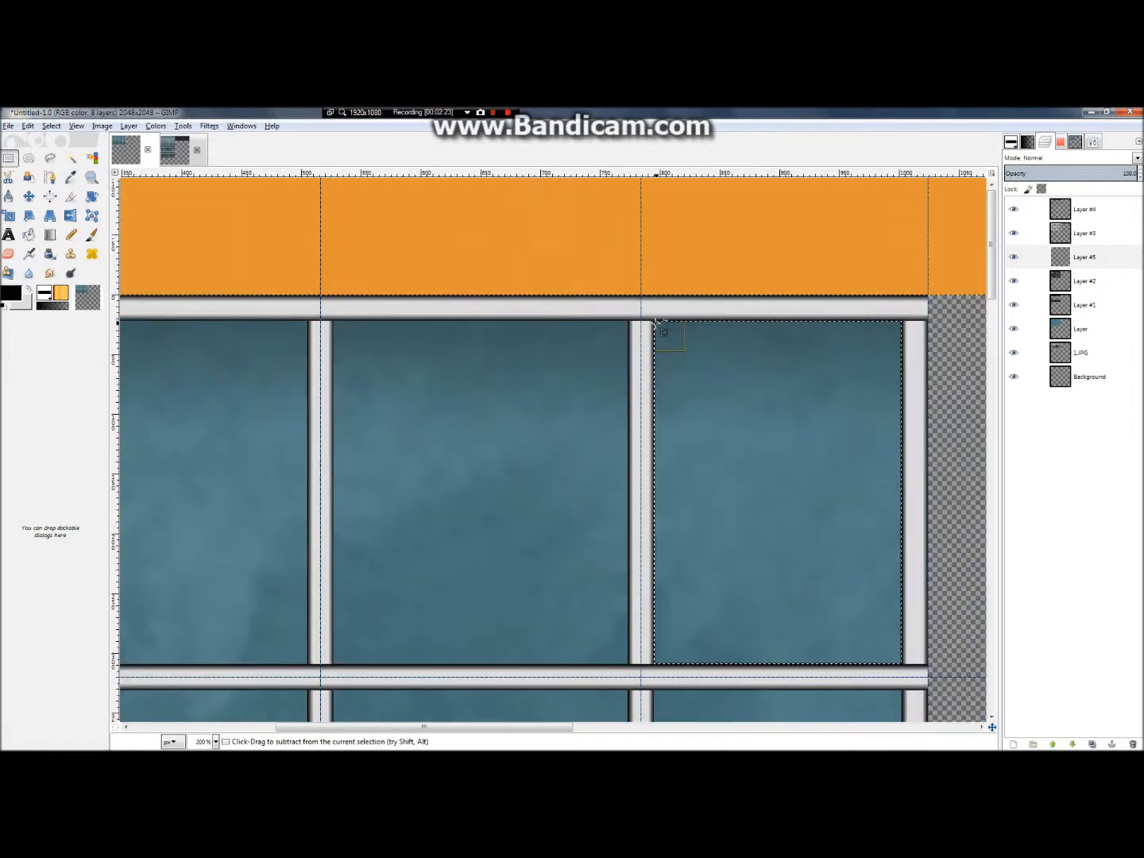
Shade the upper-right pane's left, right and top edges on Layer #5 with very short black gradients running inward from the frame.
click(50, 233)
scroll(676, 475, up, 3)
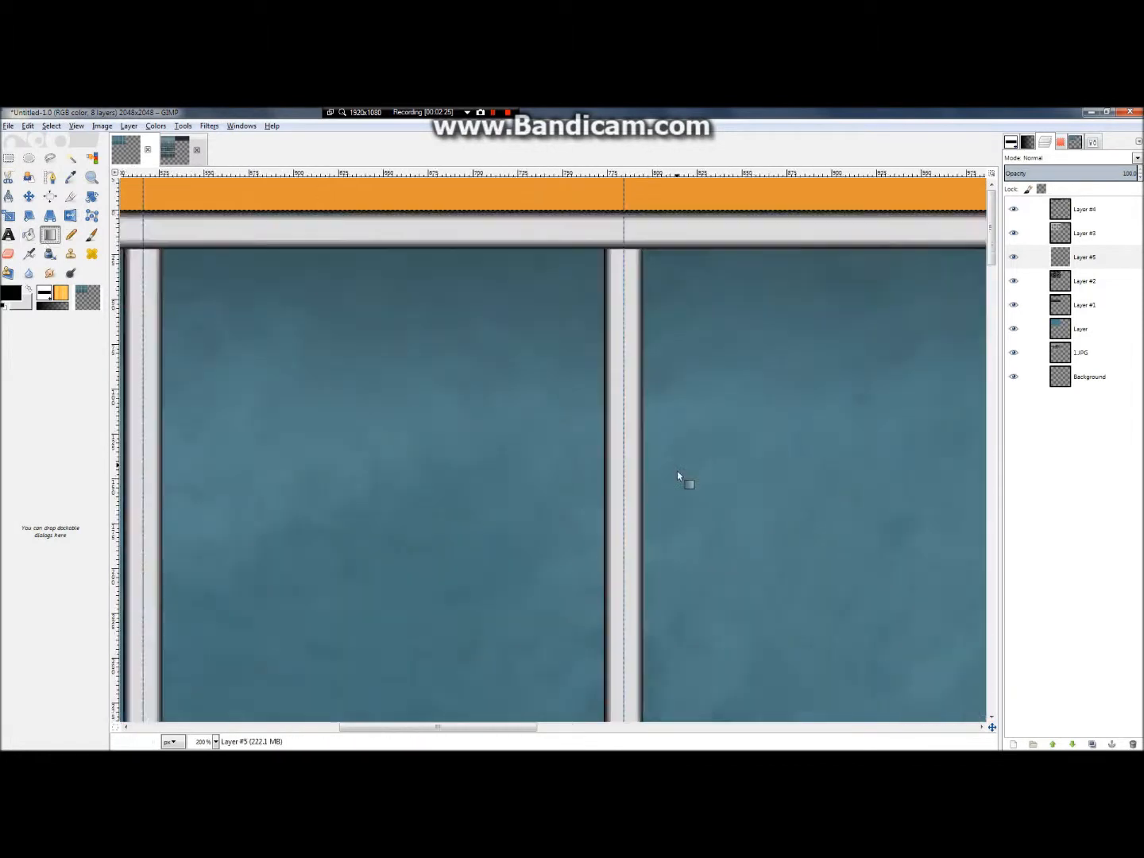
drag(626, 518, 668, 522)
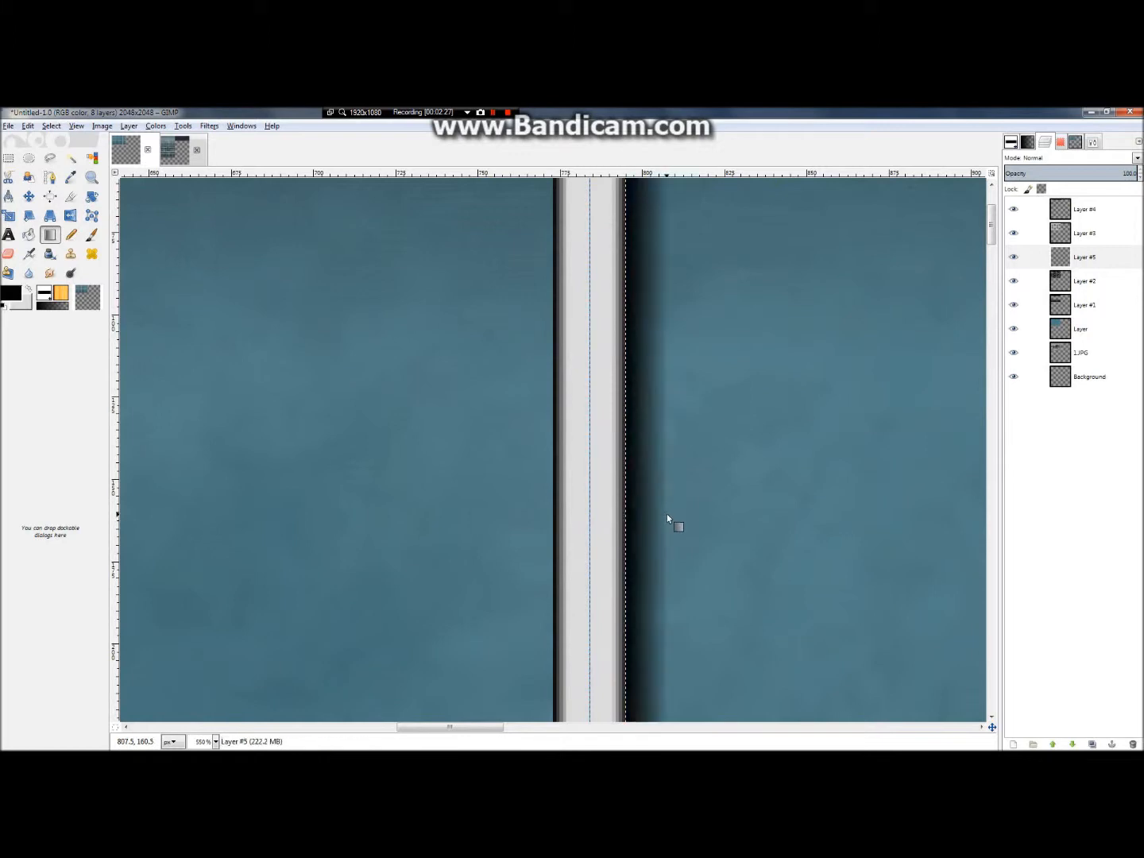
scroll(639, 491, down, 3)
scroll(640, 490, down, 1)
scroll(776, 480, up, 3)
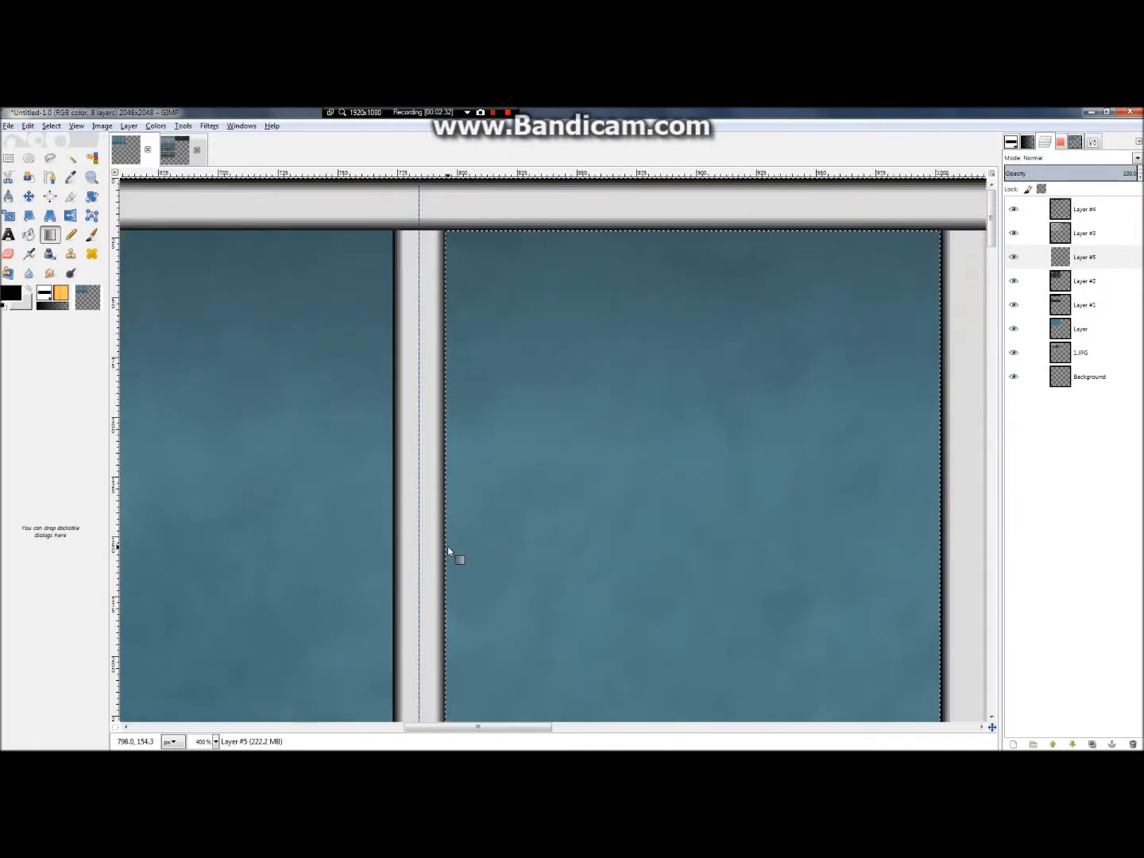
drag(445, 547, 461, 554)
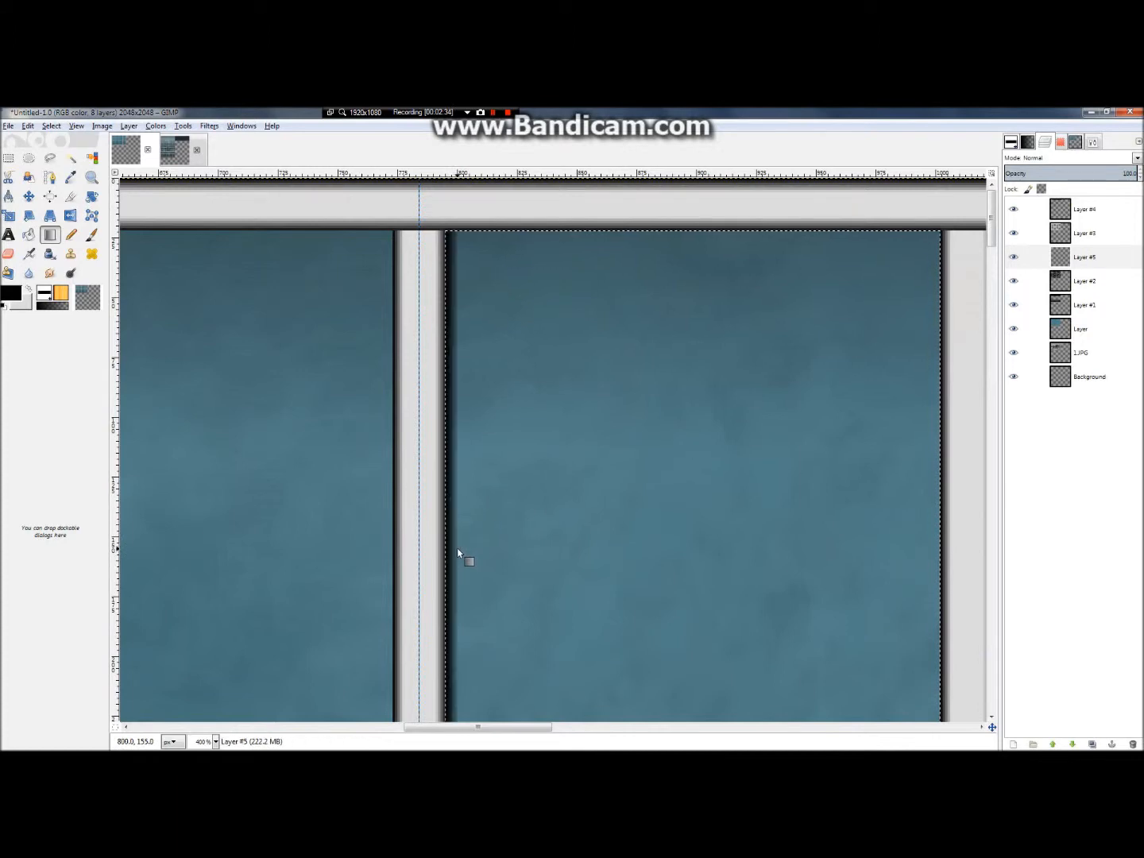
drag(939, 569, 927, 570)
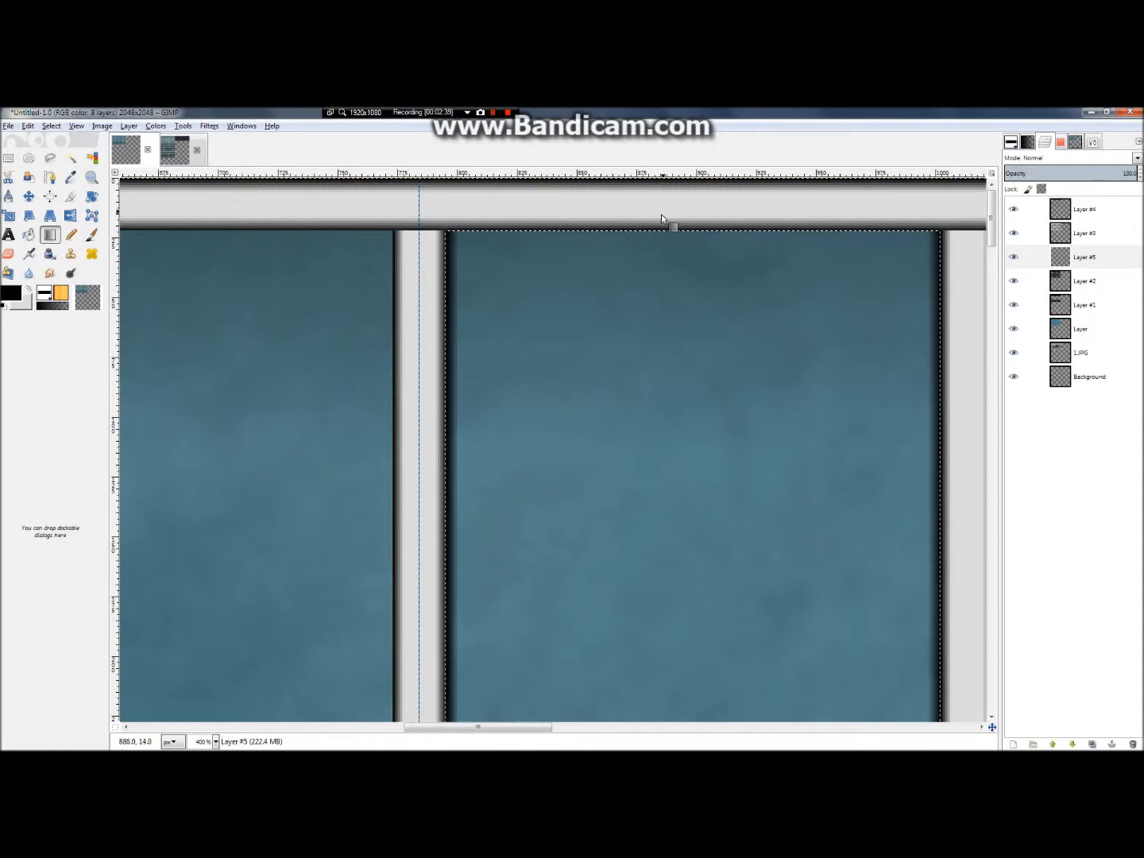
drag(655, 231, 656, 241)
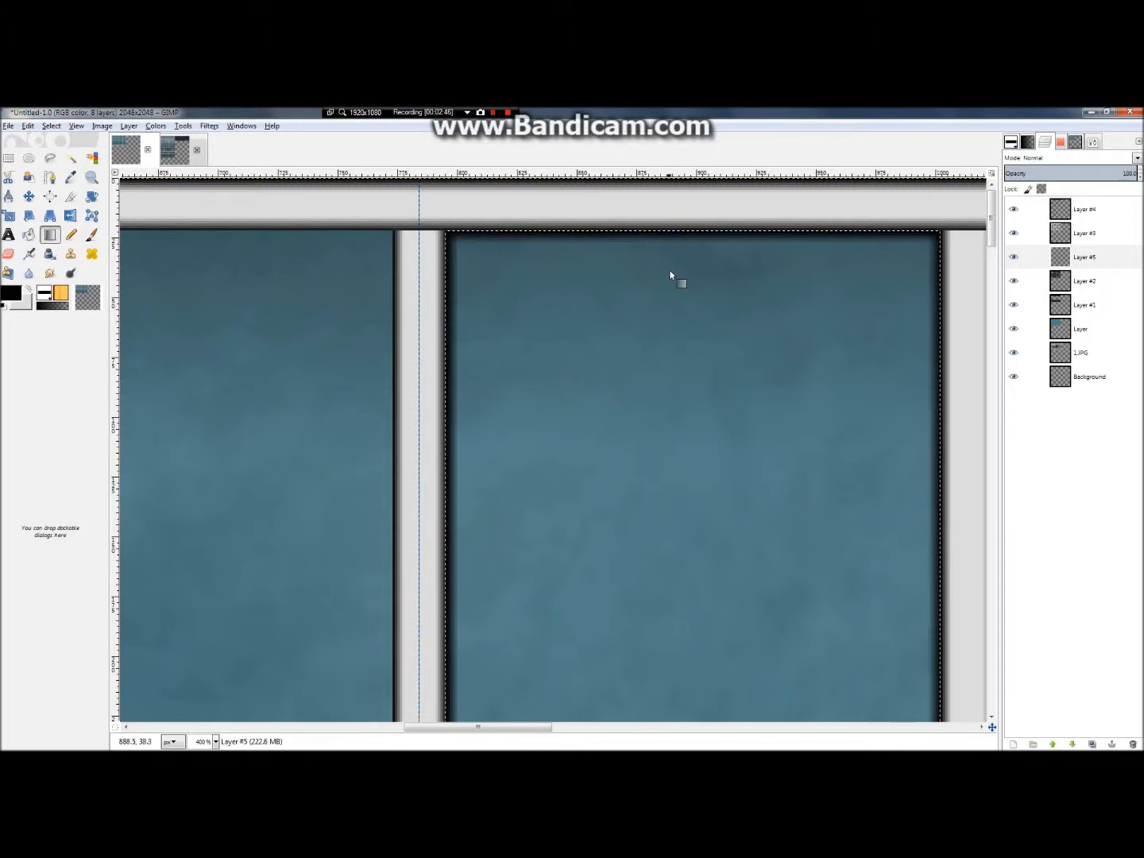
Shade the bottom edge of the upper-right pane with a very short black gradient running upward from the frame bar.
scroll(668, 274, down, 3)
scroll(674, 525, up, 5)
drag(698, 482, 695, 459)
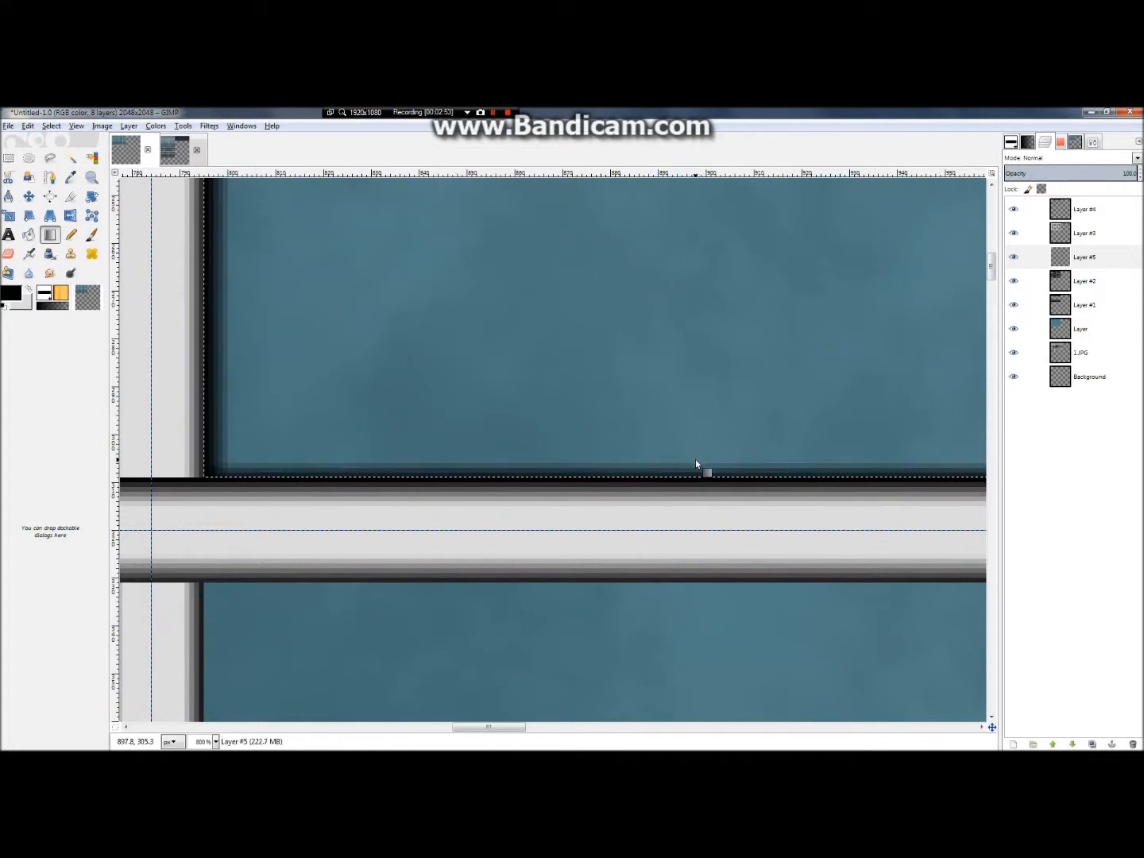
scroll(695, 463, down, 2)
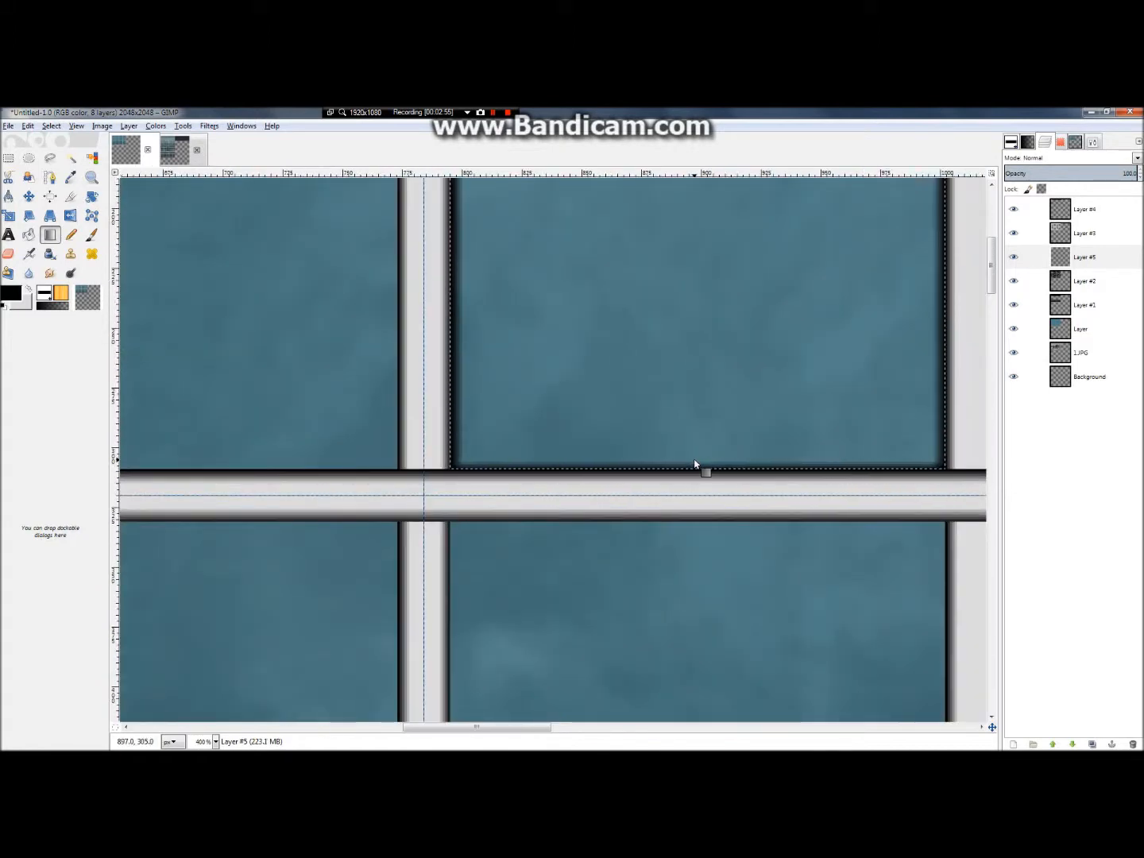
scroll(697, 466, up, 2)
drag(703, 474, 702, 453)
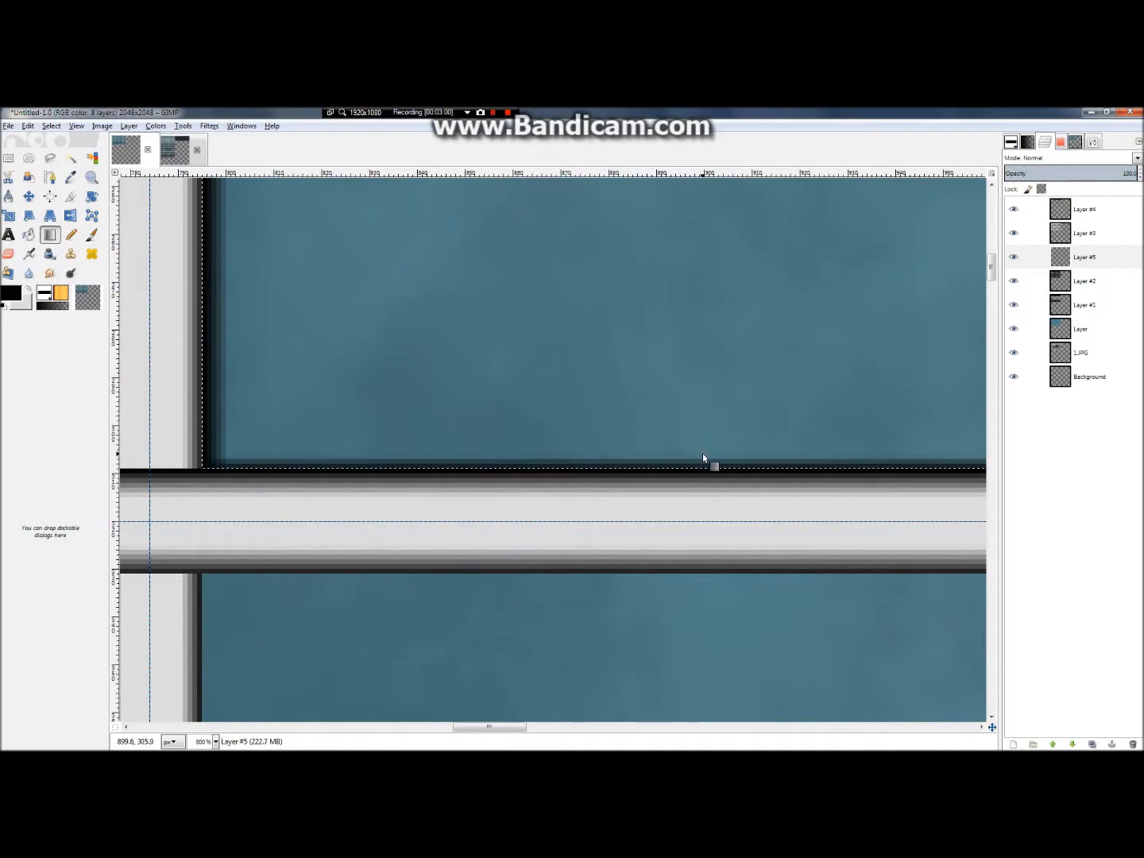
scroll(702, 453, down, 4)
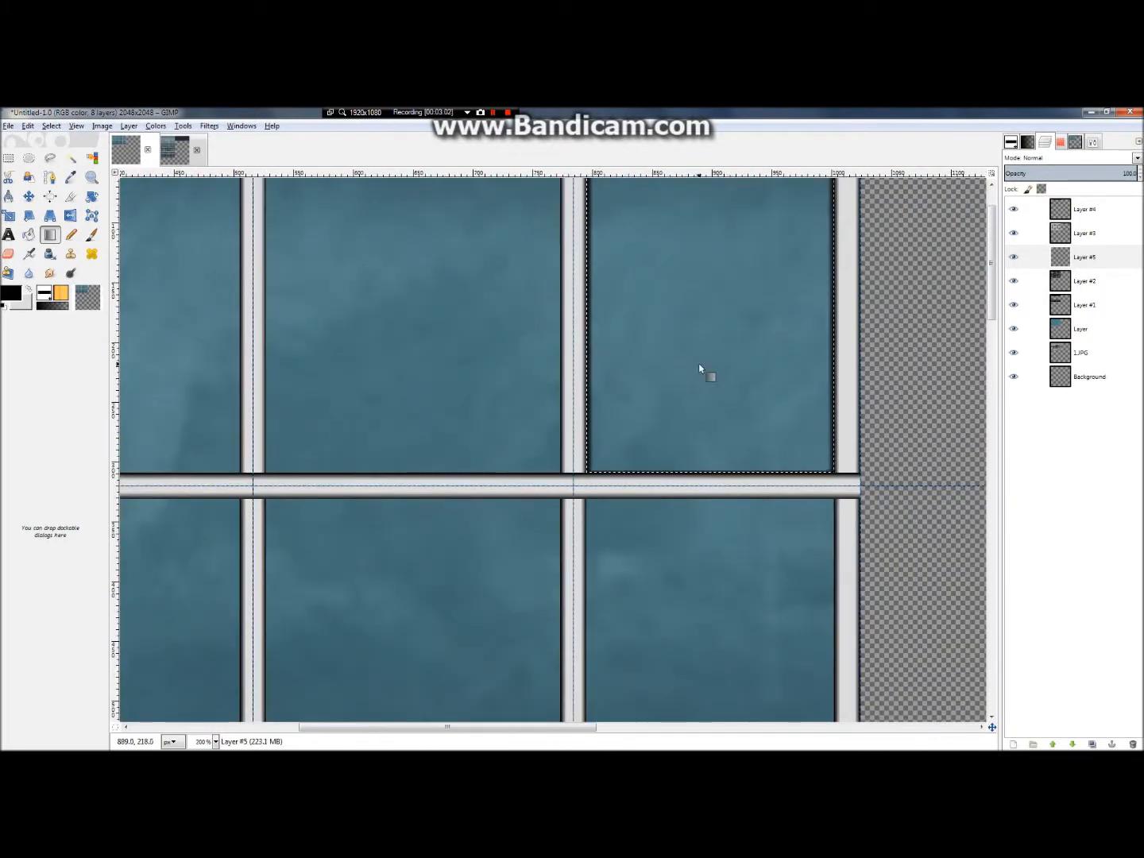
scroll(698, 363, down, 1)
scroll(676, 204, up, 1)
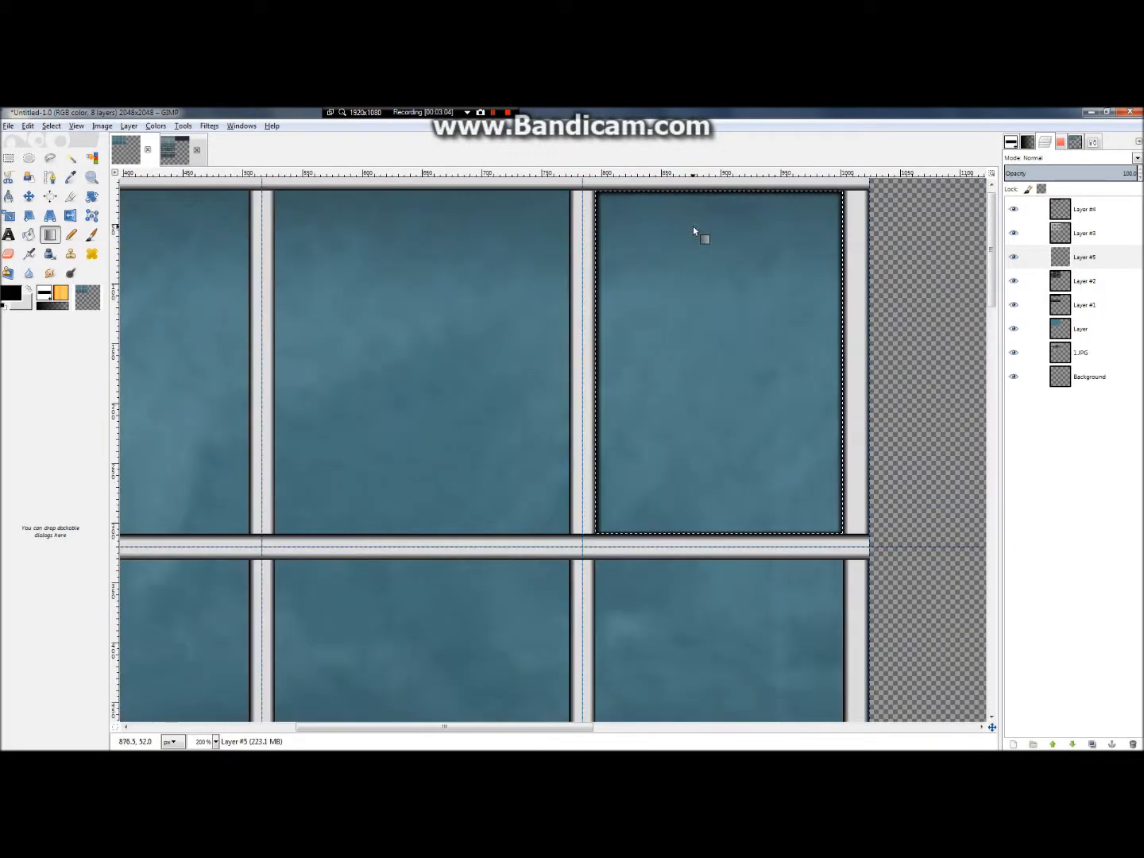
Clear the selection and lower the opacity of the pane shading on Layer #5 to about 25.
key(alt+s)
key(n)
click(1031, 232)
click(1025, 209)
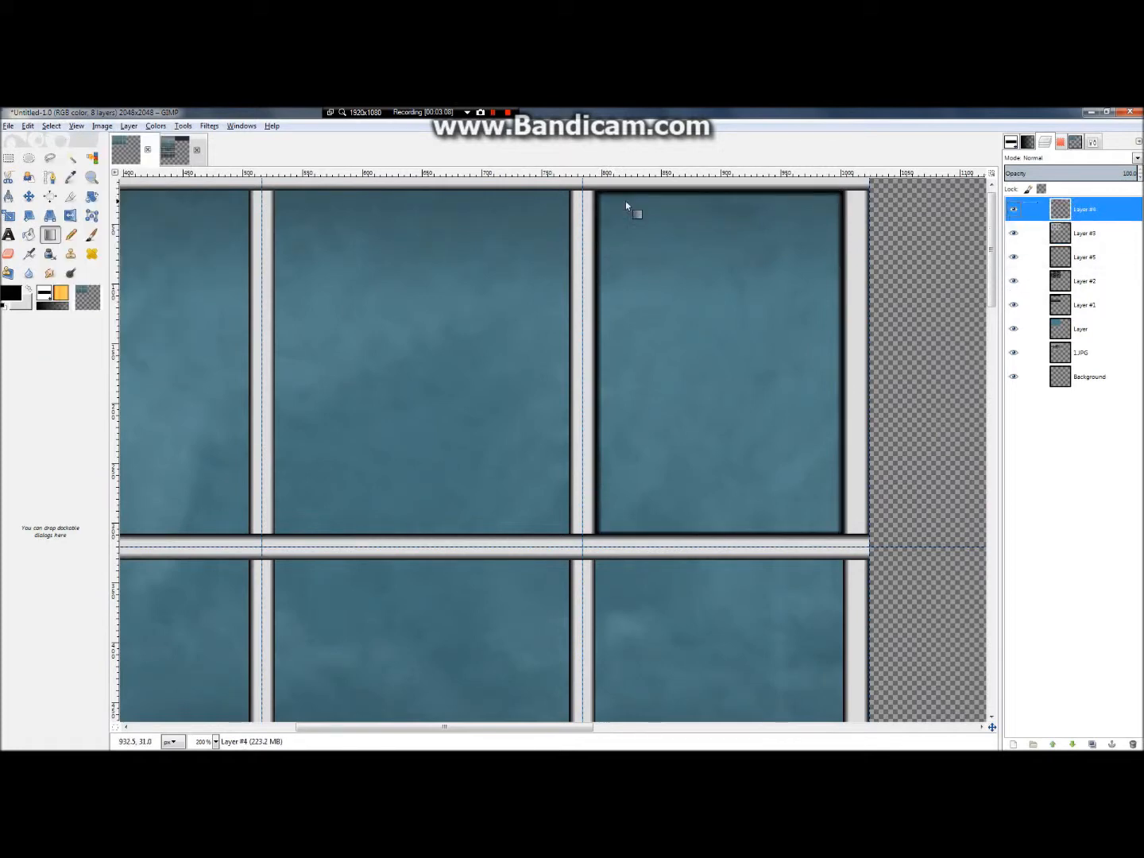
click(1037, 286)
click(1069, 254)
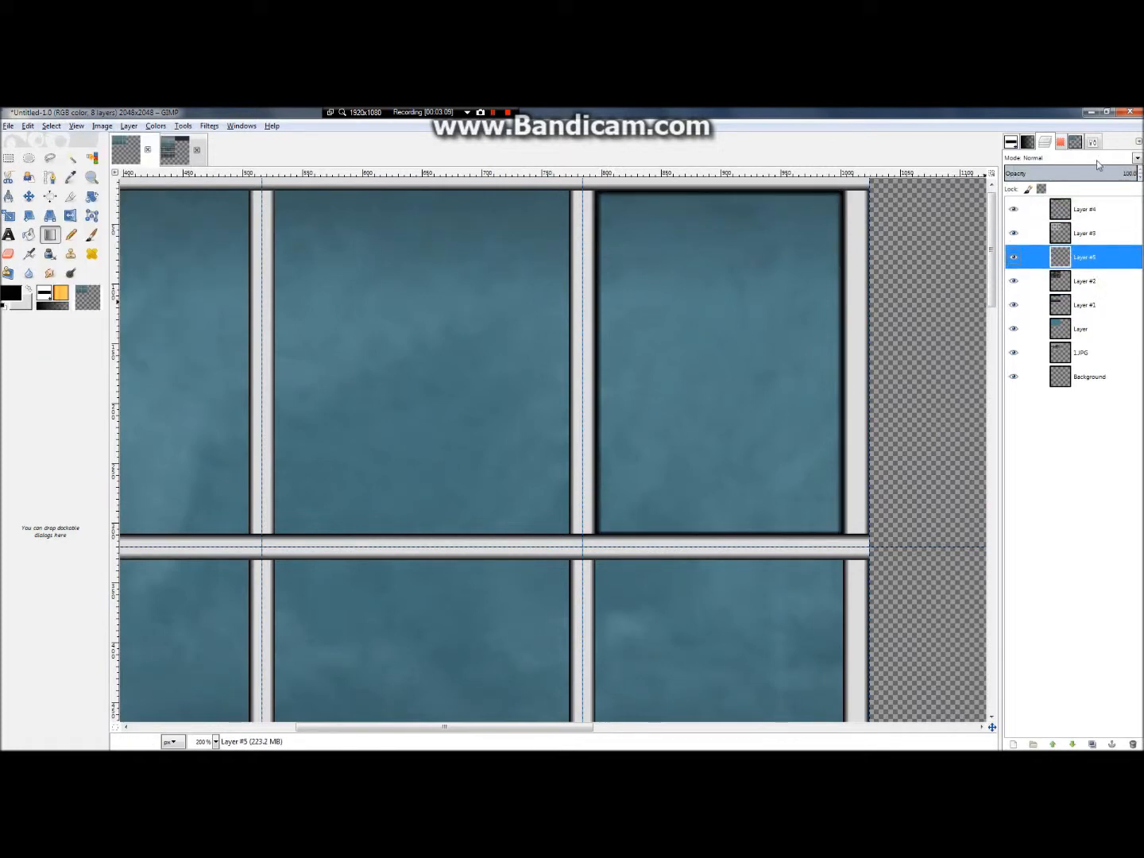
drag(1109, 174, 1032, 174)
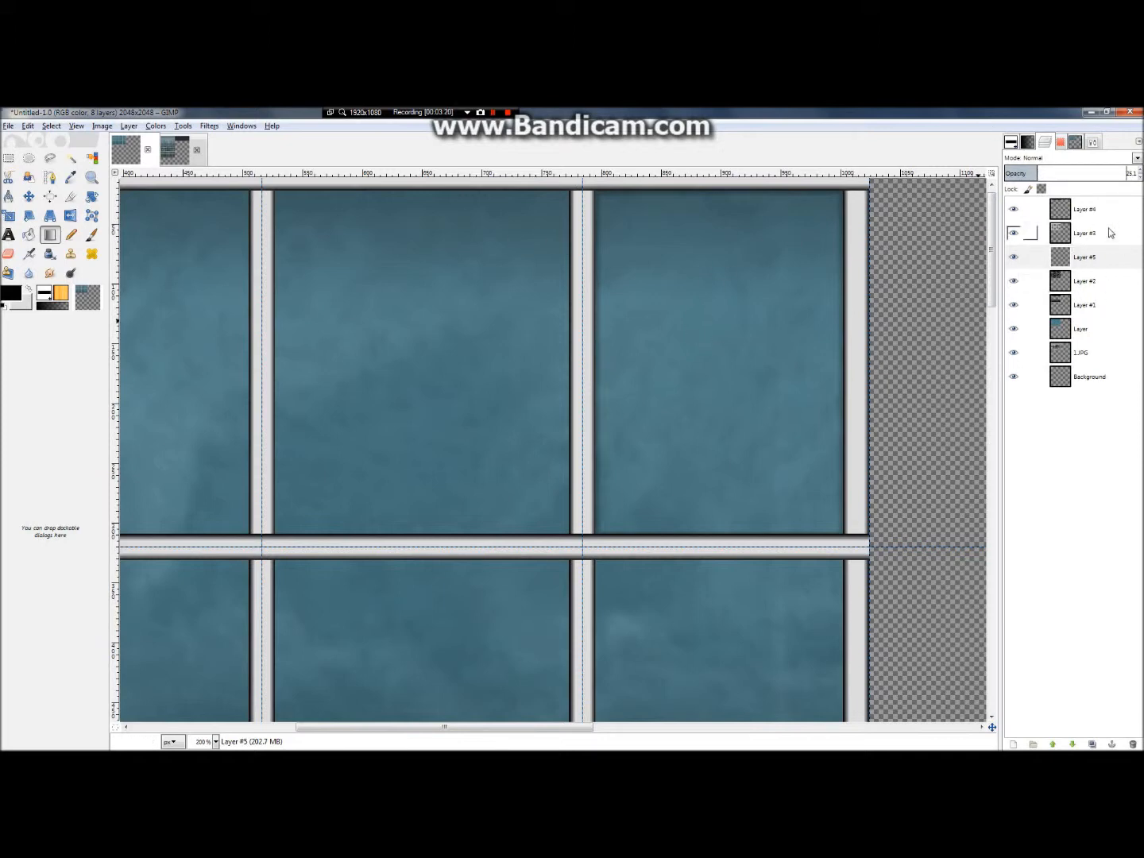
Lower the opacity of the frame bar shading on Layer #4 to about 67.7.
click(1079, 210)
drag(1084, 176, 1117, 183)
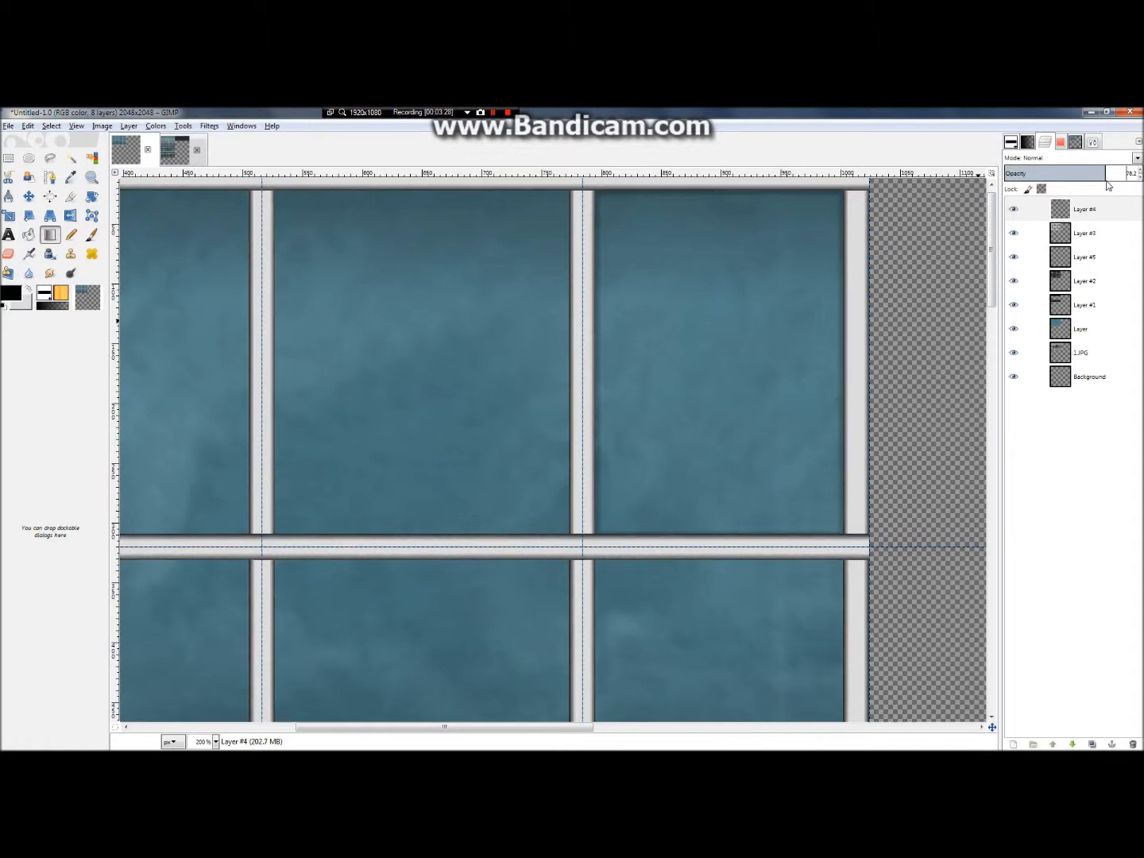
drag(1106, 185, 1096, 188)
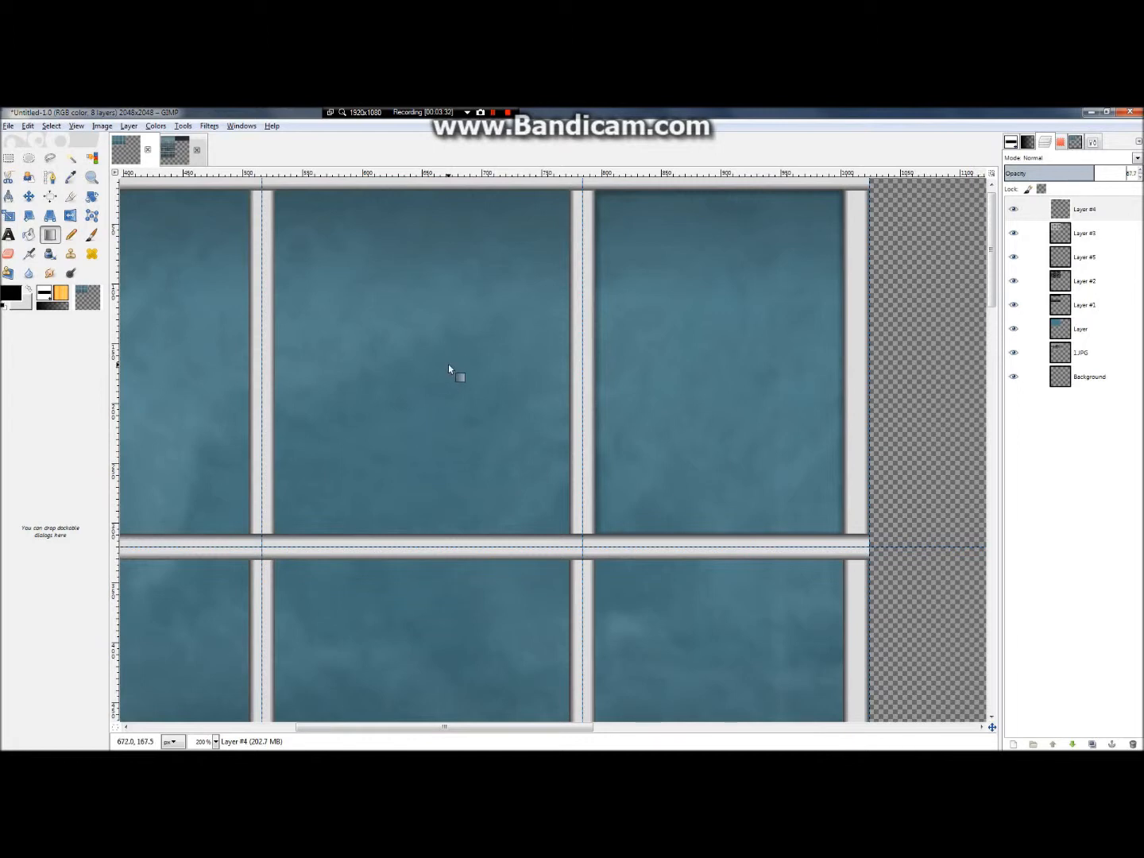
Examine the softened shading around the frame bars and compare the shaded upper-right pane with the other panes.
key(1)
scroll(449, 366, down, 1)
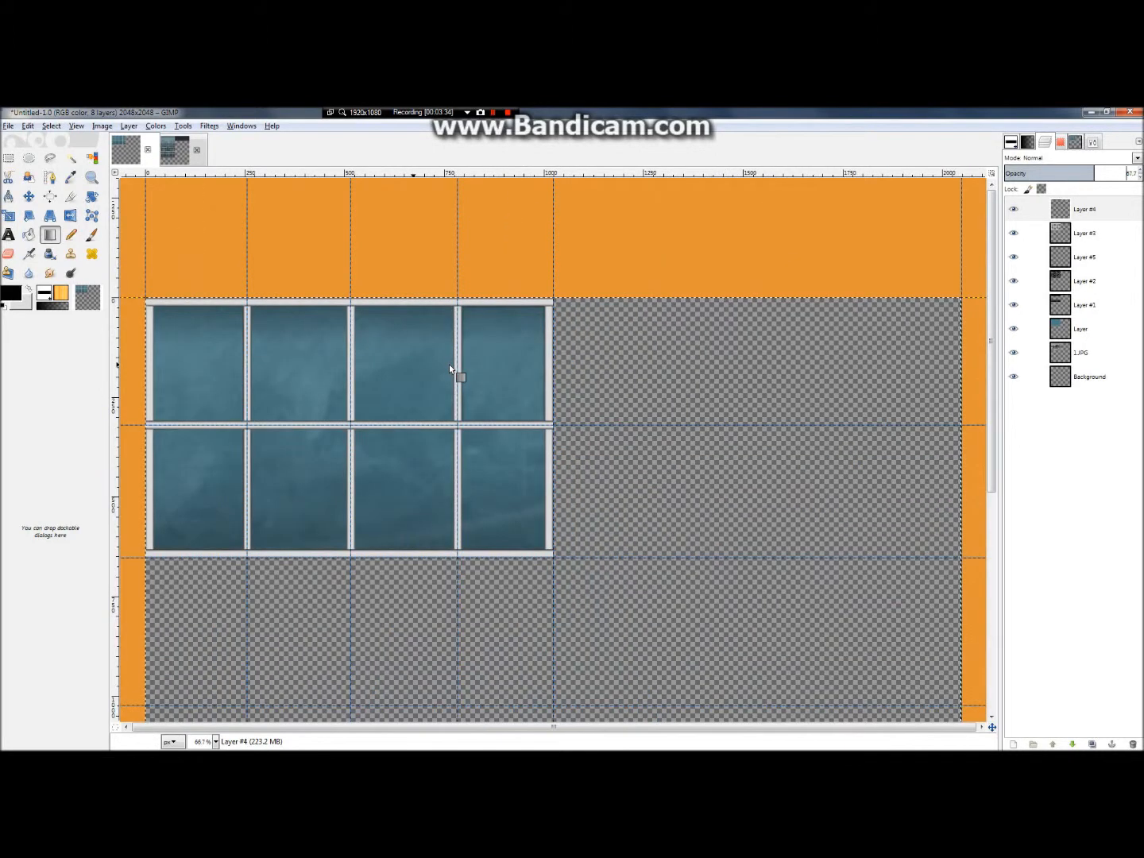
scroll(296, 404, up, 3)
scroll(296, 403, down, 2)
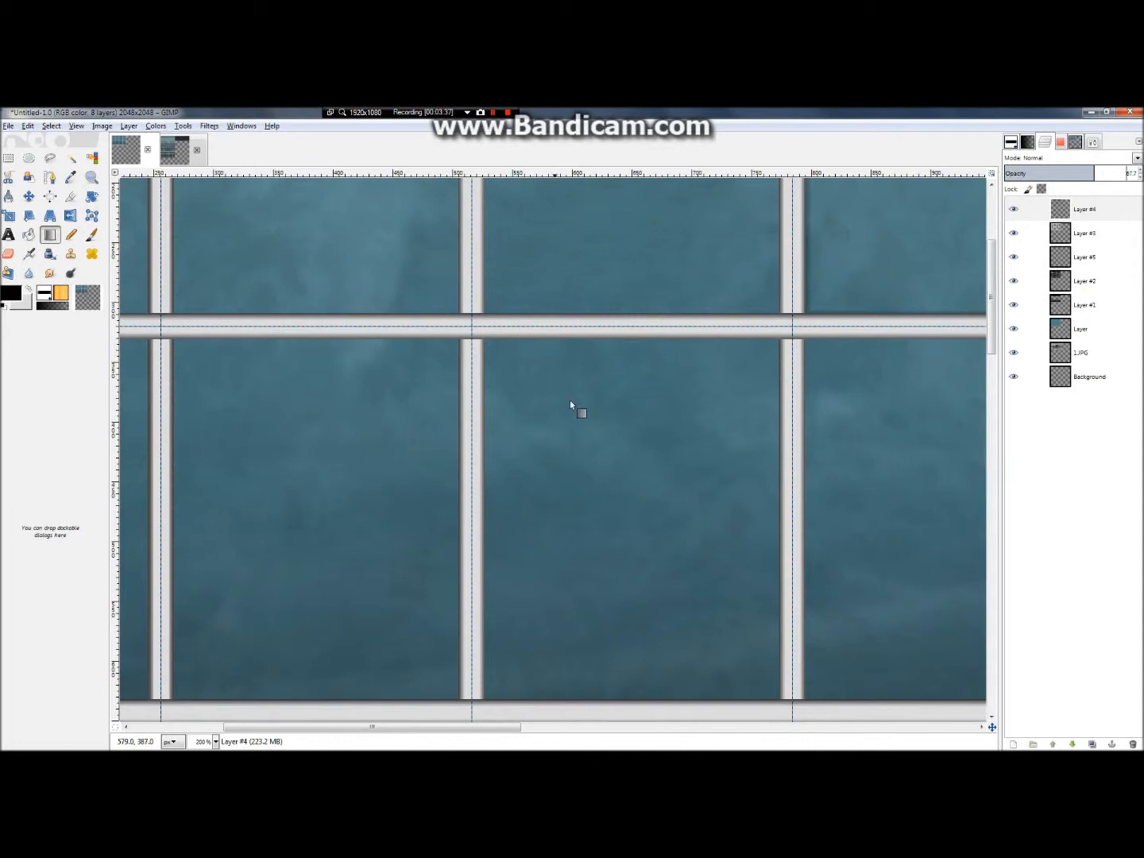
scroll(868, 317, down, 1)
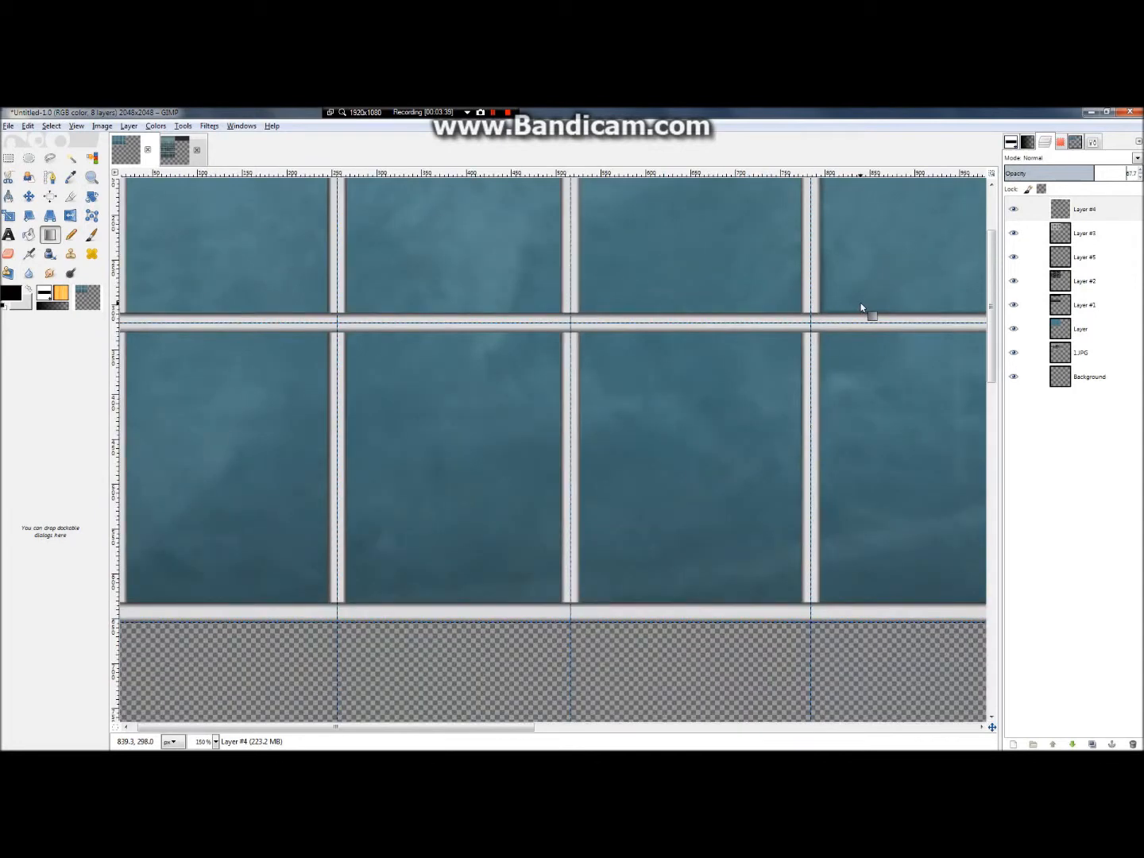
scroll(862, 308, up, 1)
scroll(861, 308, up, 3)
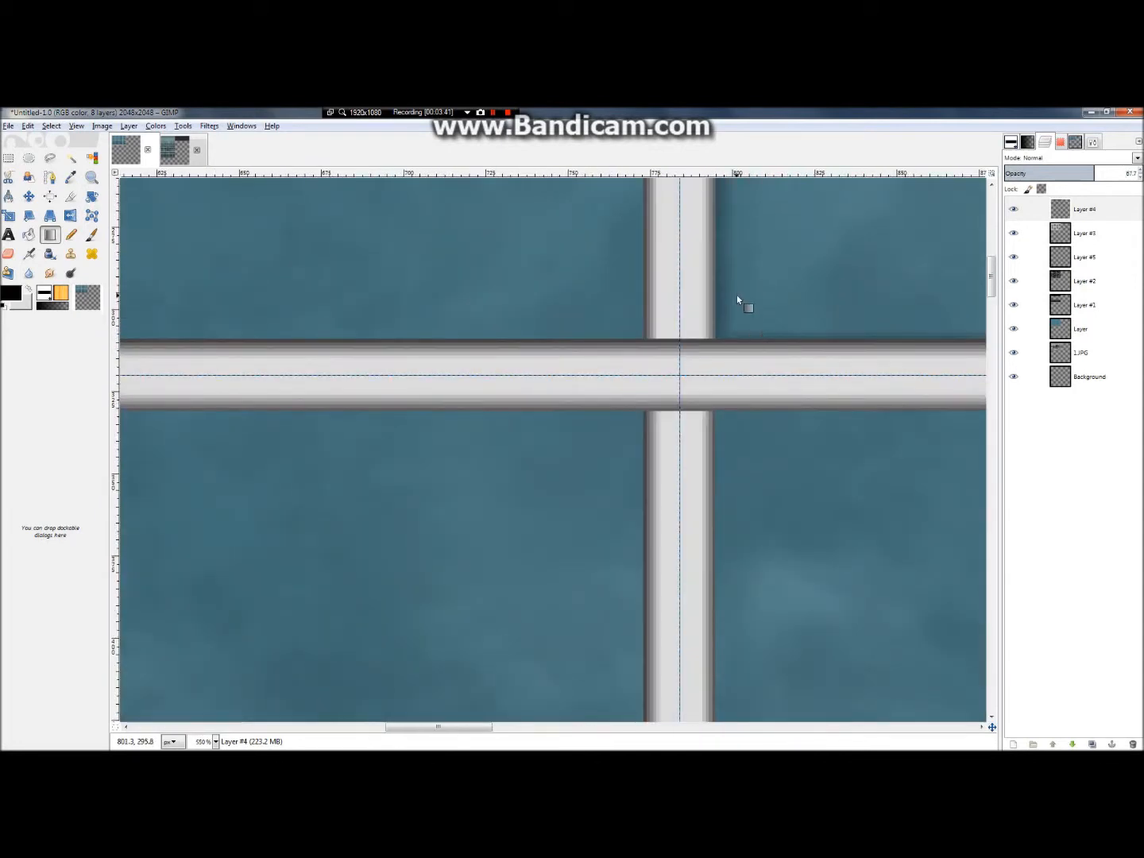
scroll(771, 268, down, 2)
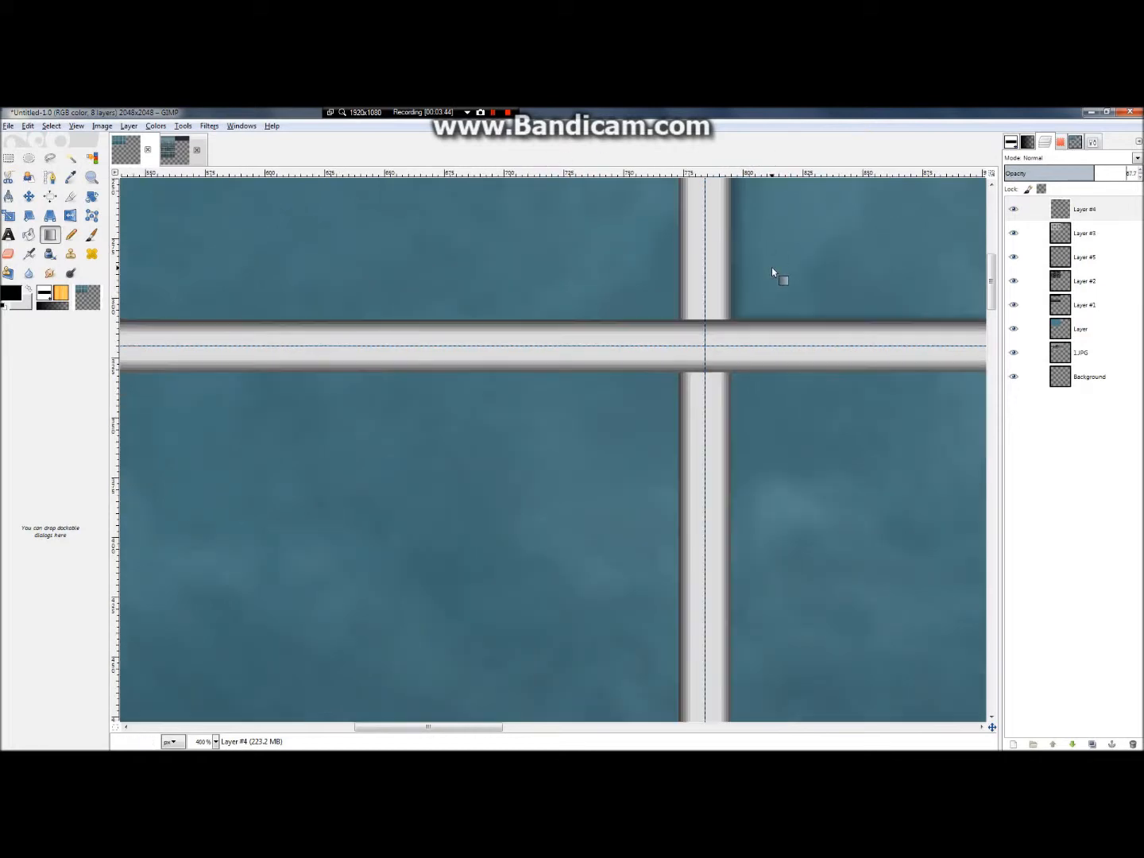
scroll(771, 268, up, 1)
scroll(771, 269, up, 3)
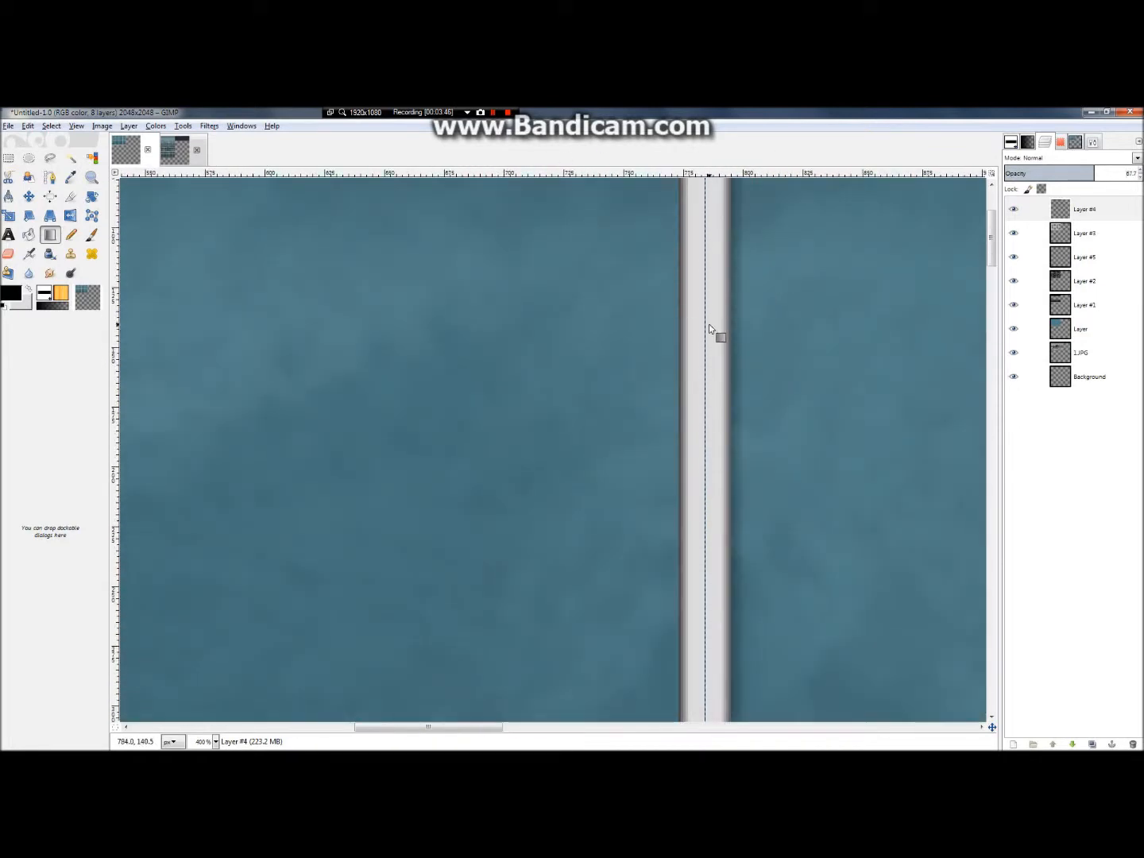
scroll(895, 302, down, 4)
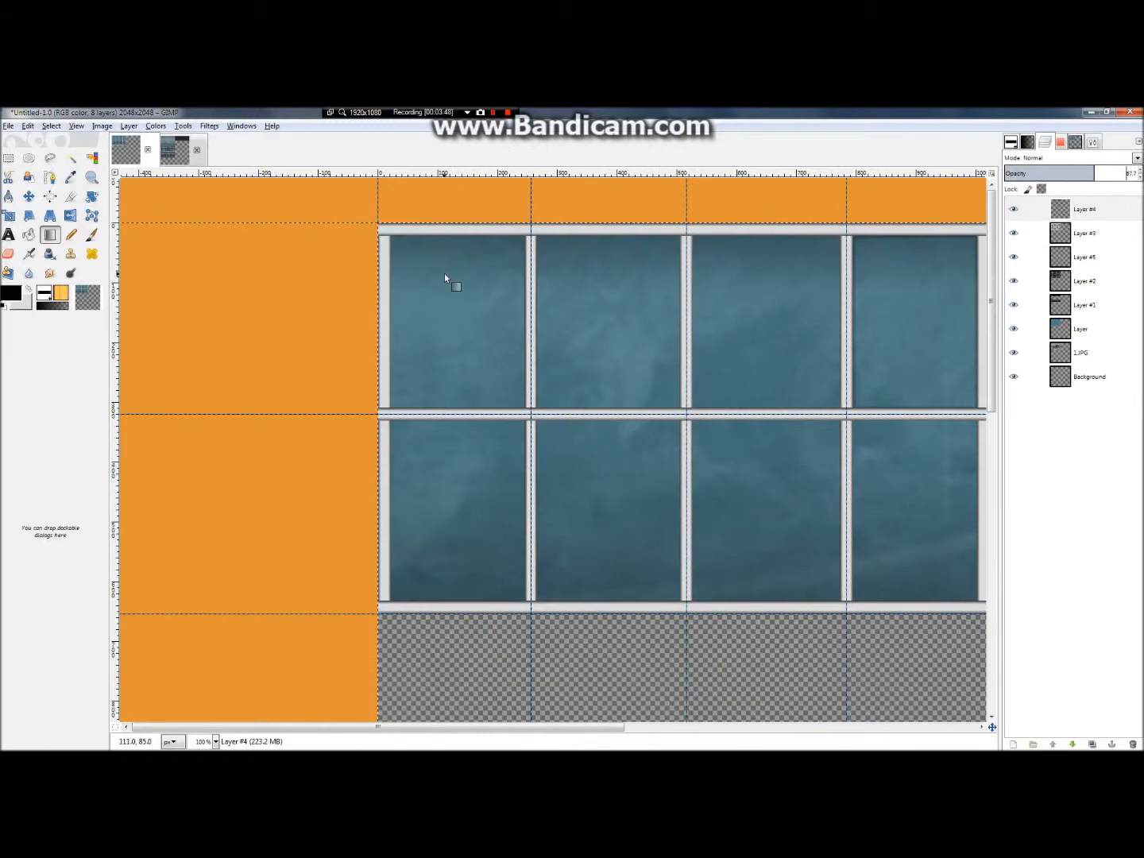
scroll(444, 273, down, 1)
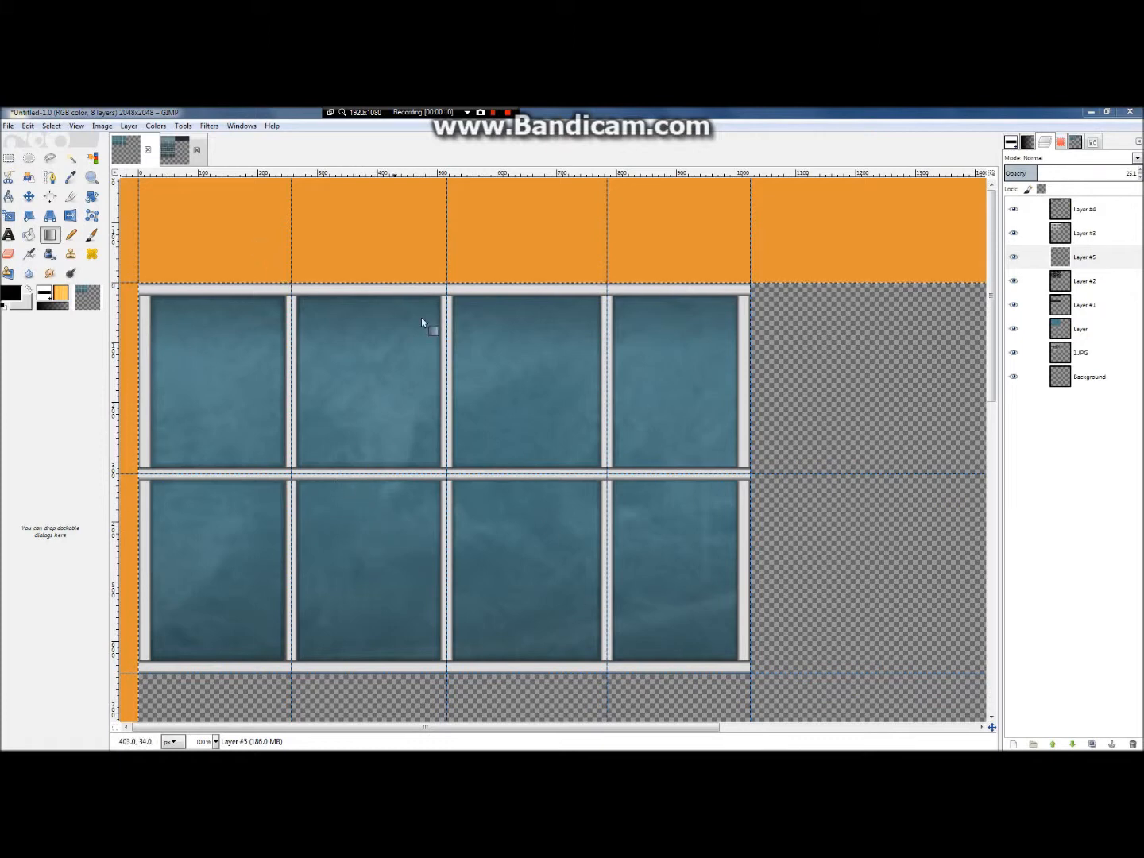
Select the whole window frame on Layer #3 with the Fuzzy Select tool, and activate the Gradient tool.
click(14, 158)
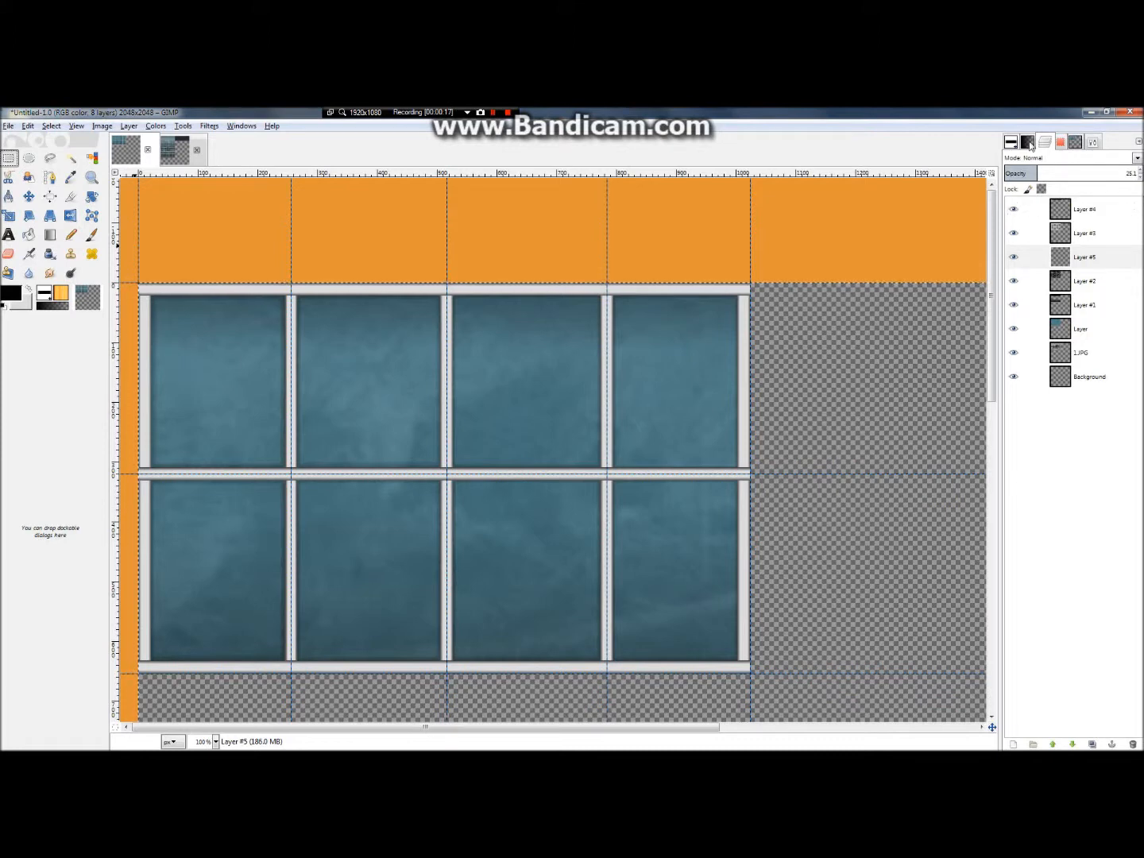
click(1104, 228)
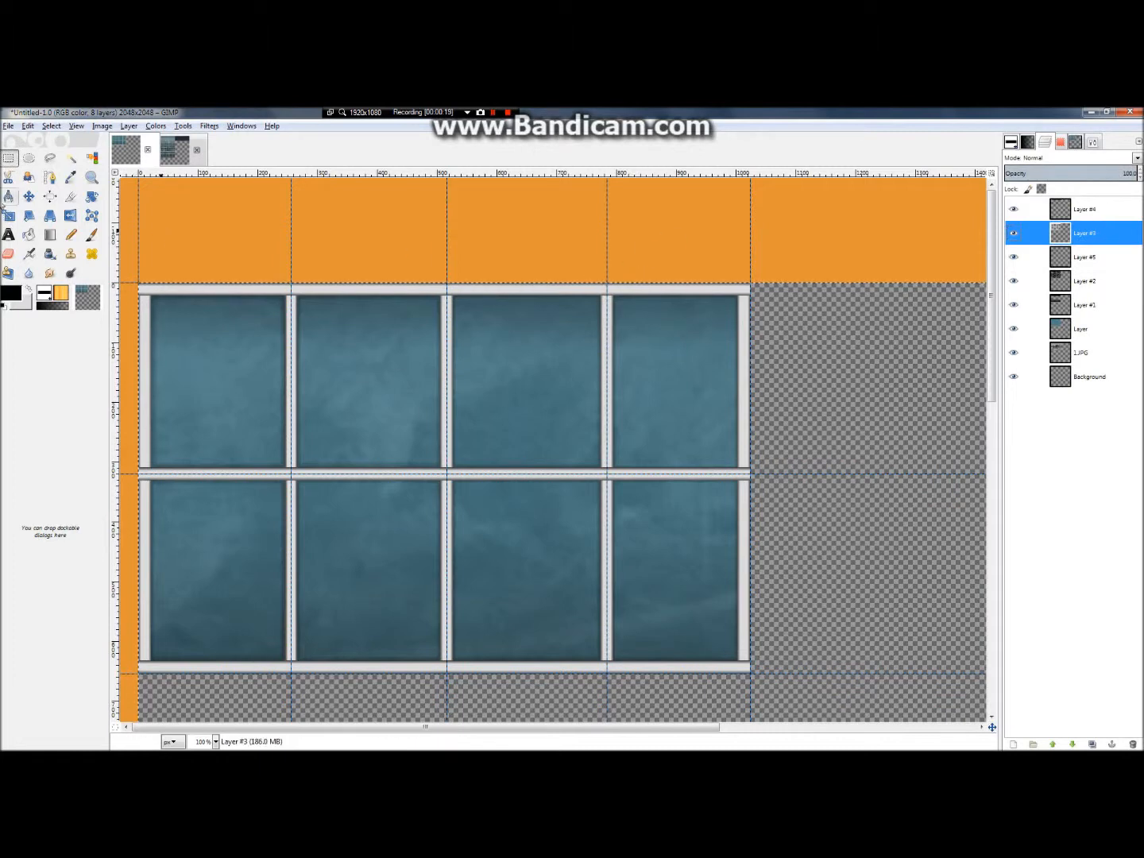
click(71, 158)
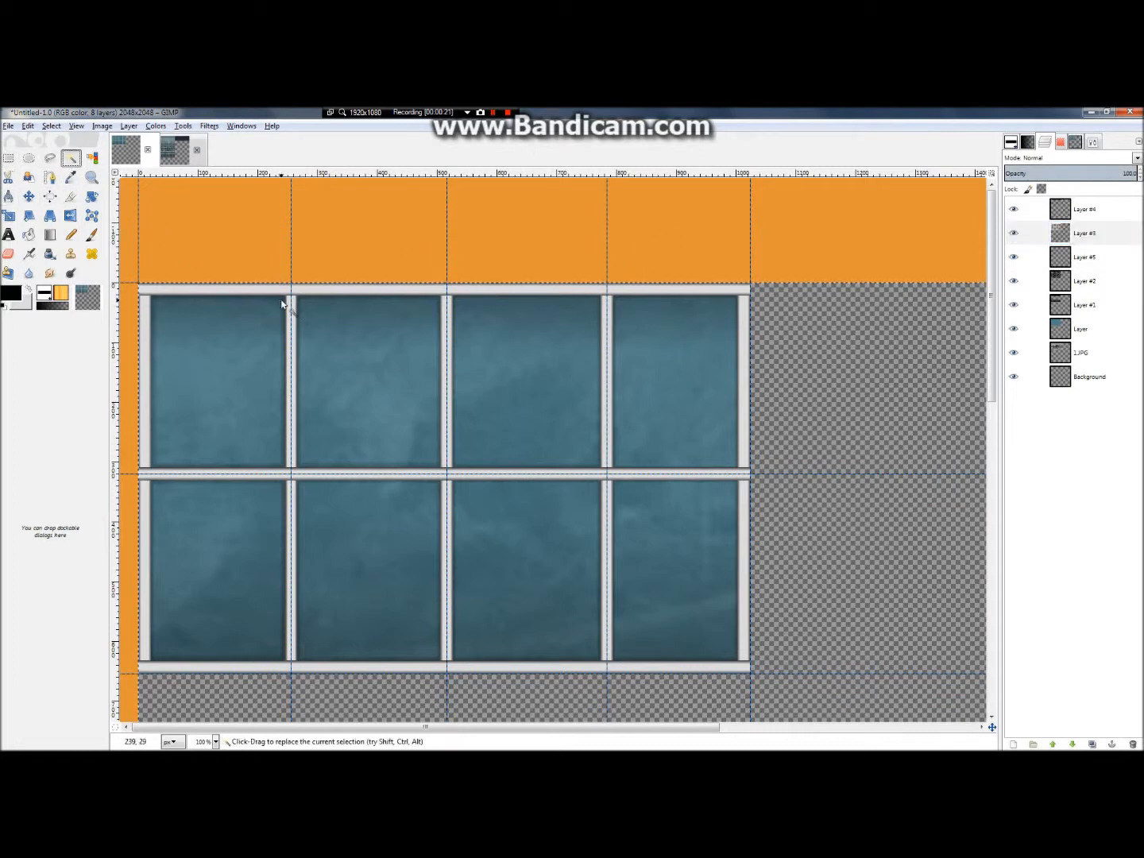
key(3)
scroll(337, 307, up, 3)
click(337, 307)
click(337, 306)
scroll(337, 312, down, 7)
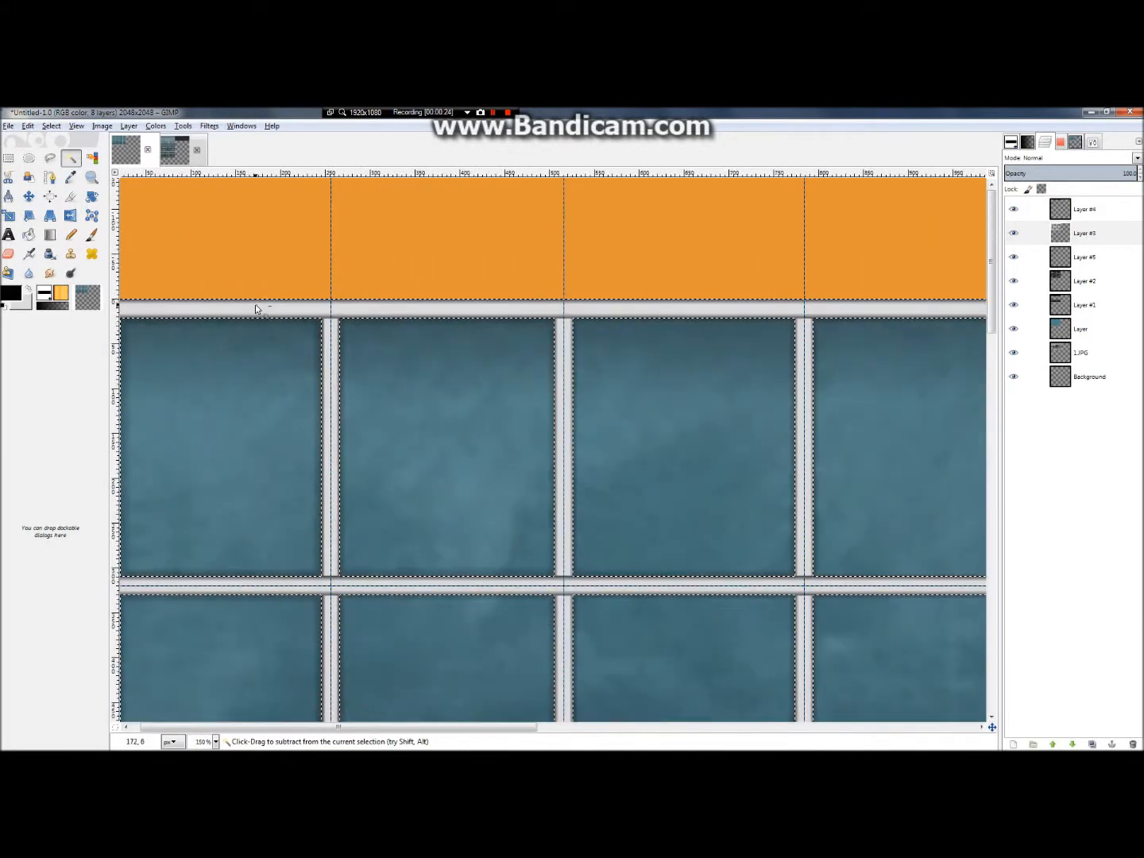
scroll(255, 304, down, 1)
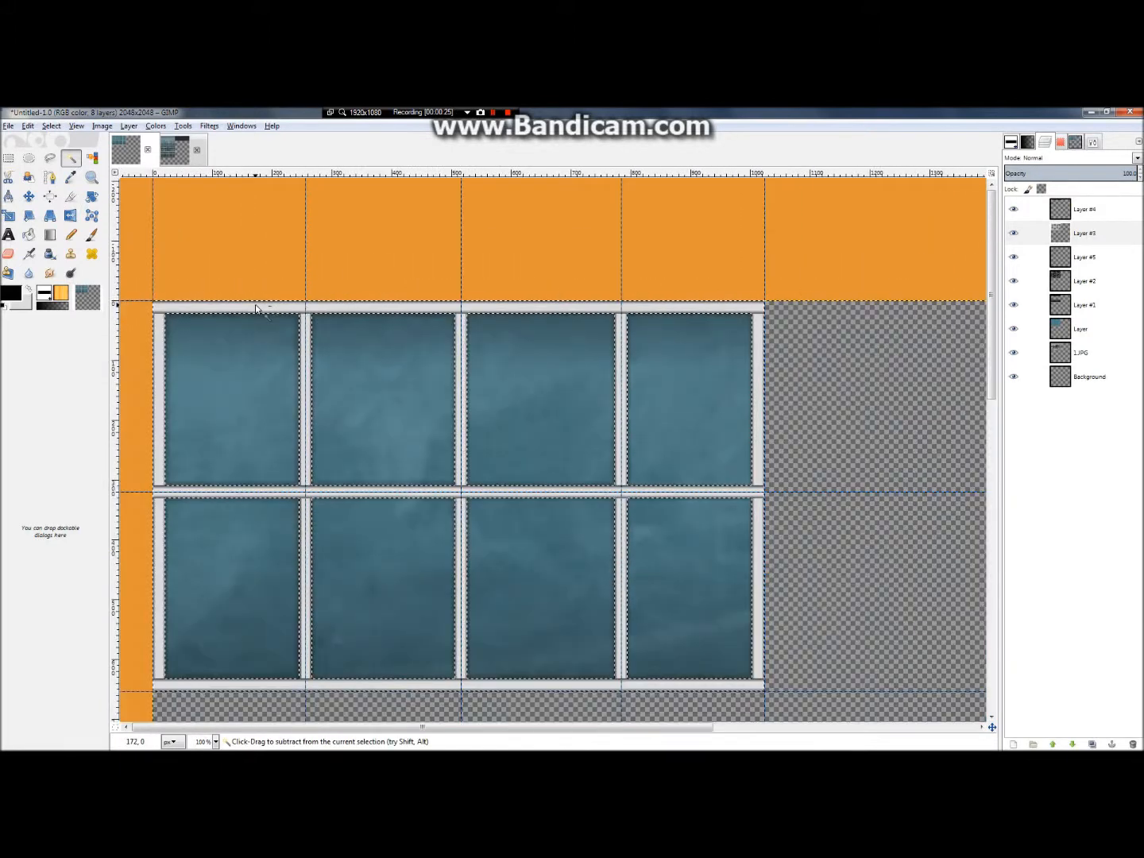
click(49, 235)
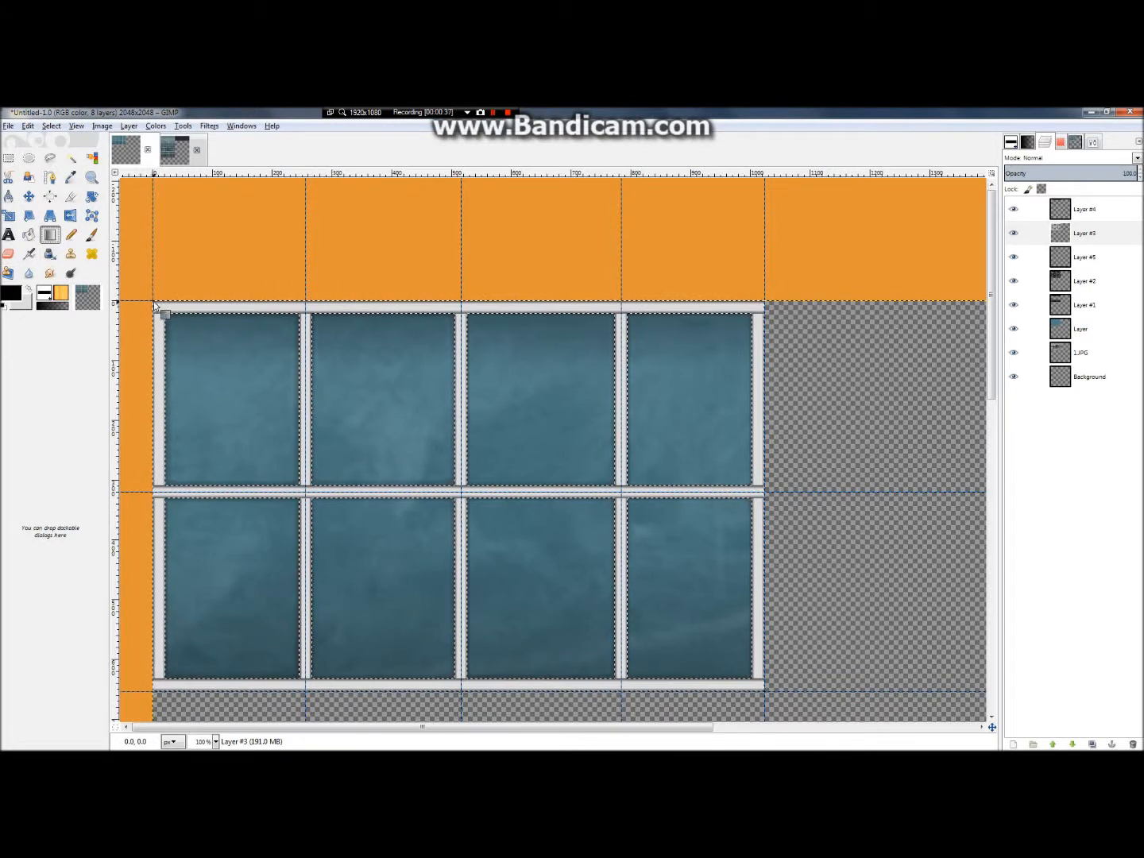
drag(521, 301, 534, 344)
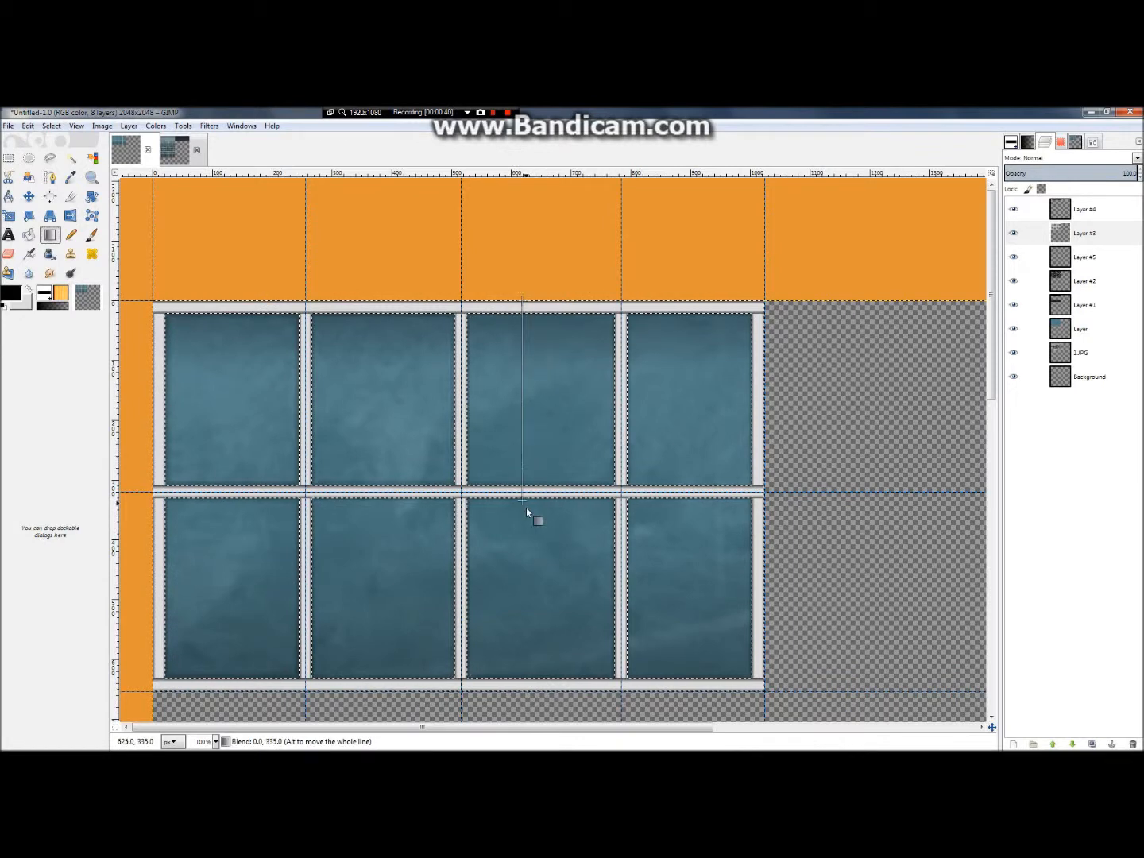
drag(525, 533, 536, 482)
drag(531, 348, 533, 427)
drag(528, 531, 528, 531)
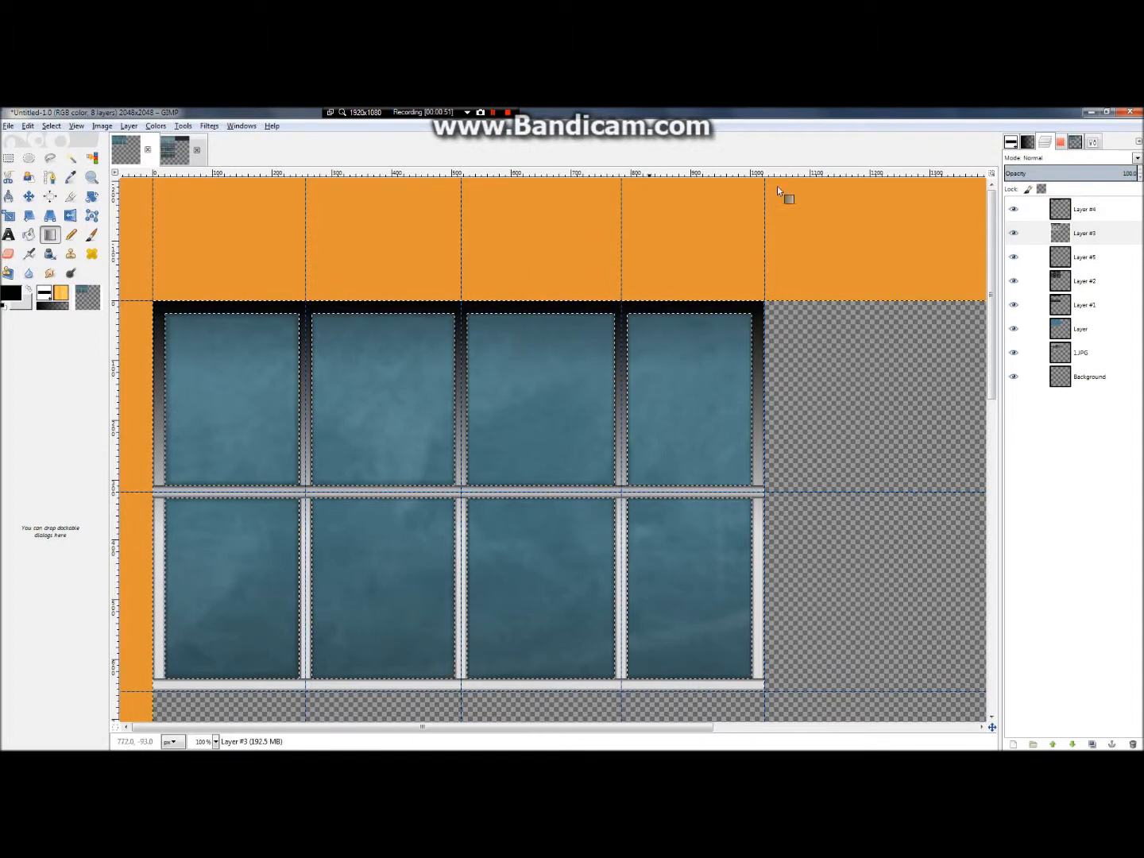
key(ctrl+z)
Add a new transparent layer and draw black gradients fading inward from the window frame's top and bottom edges.
right_click(1098, 213)
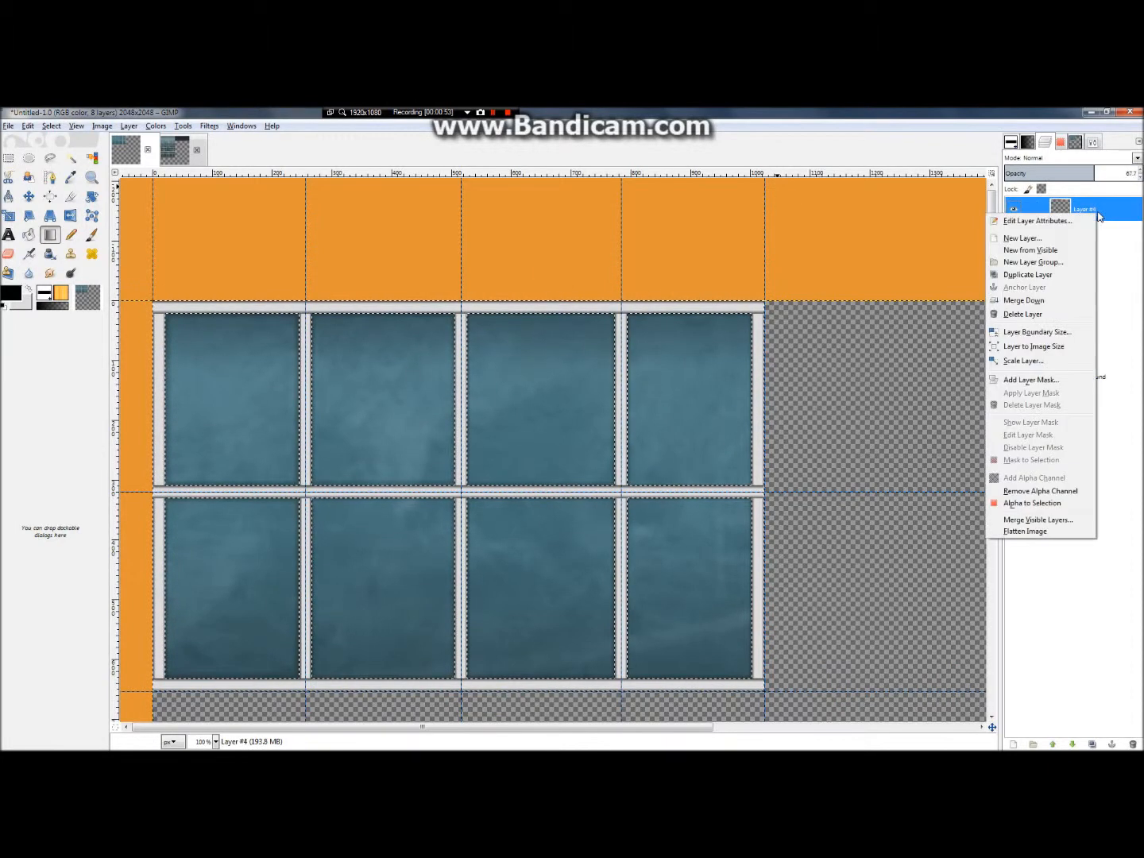
click(1023, 238)
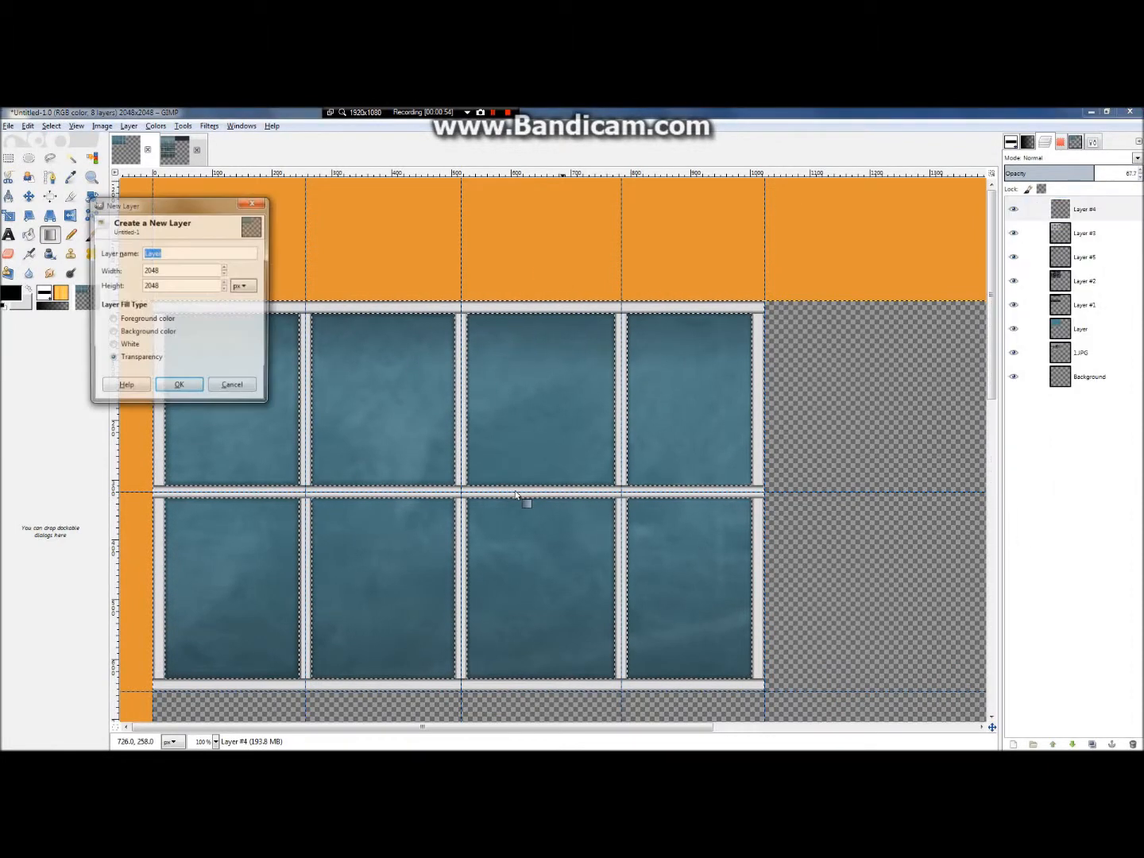
click(179, 388)
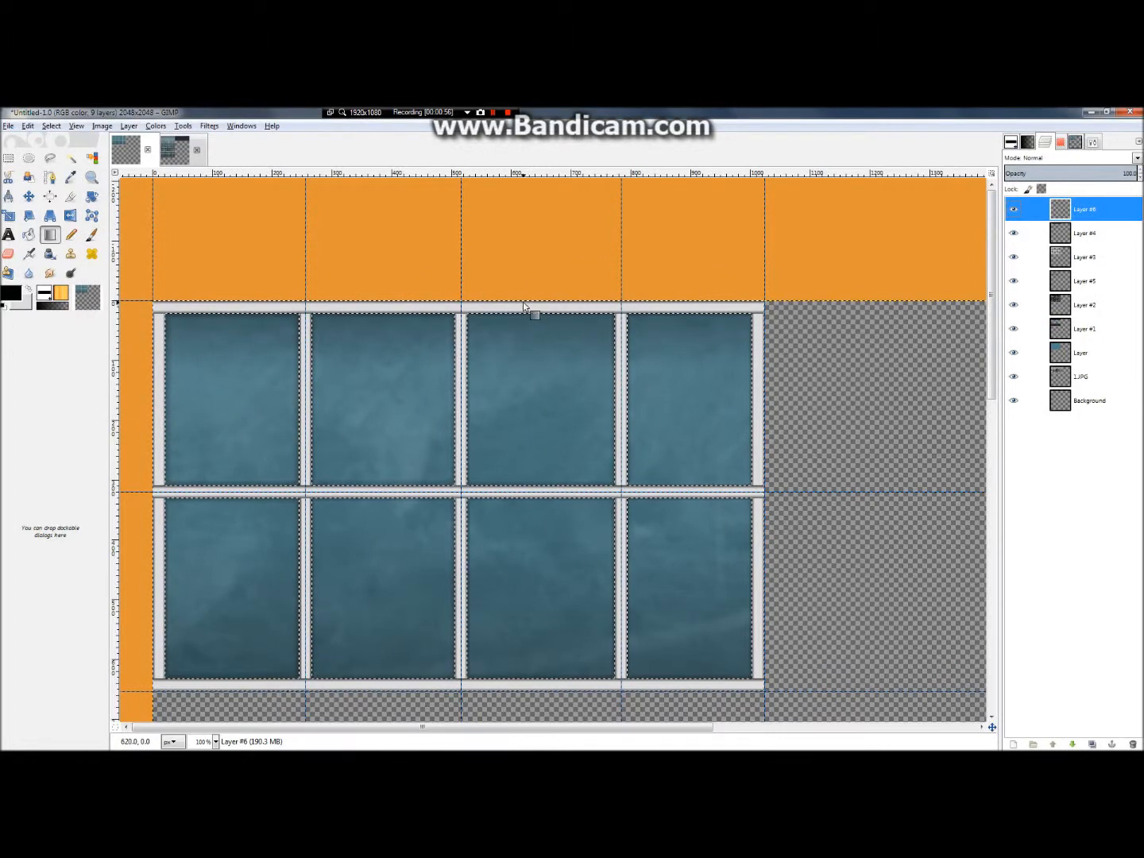
drag(519, 300, 519, 475)
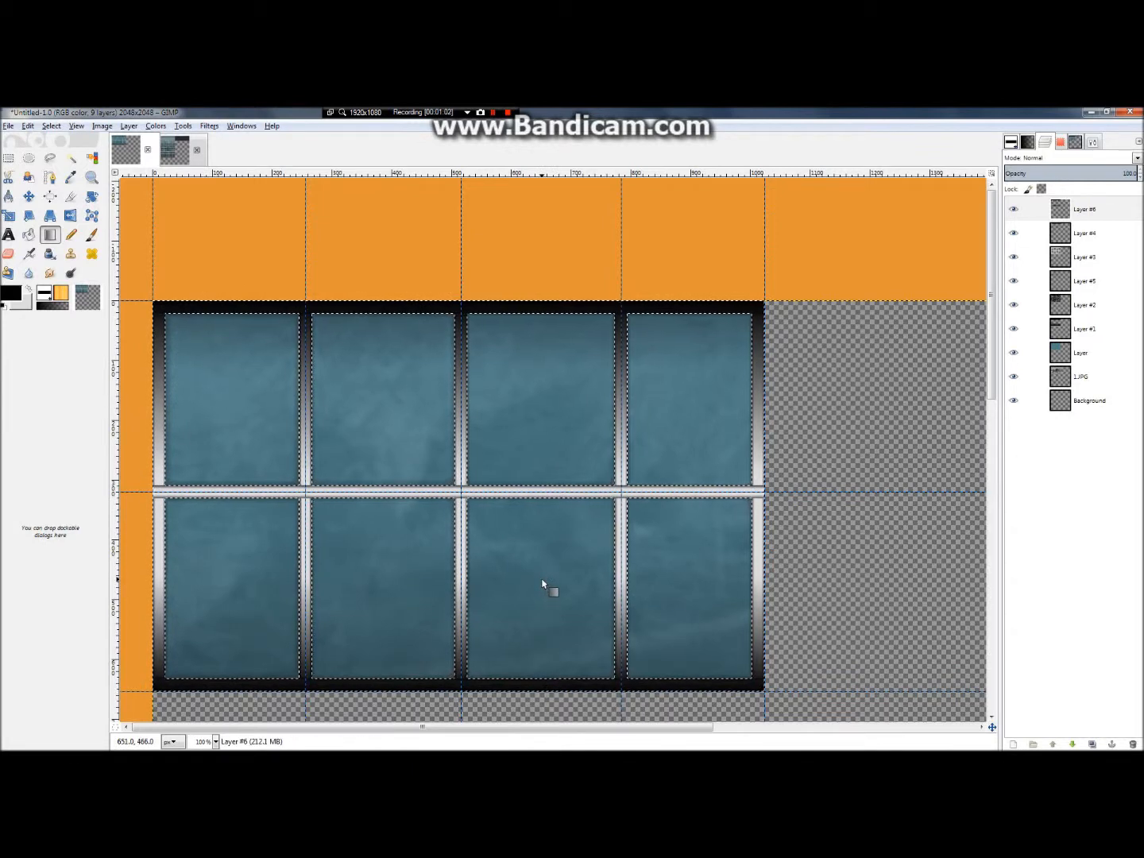
Move the gradient layer, Layer #6, beneath Layer #4 and lower its opacity to about 15.7.
drag(1083, 210, 1081, 244)
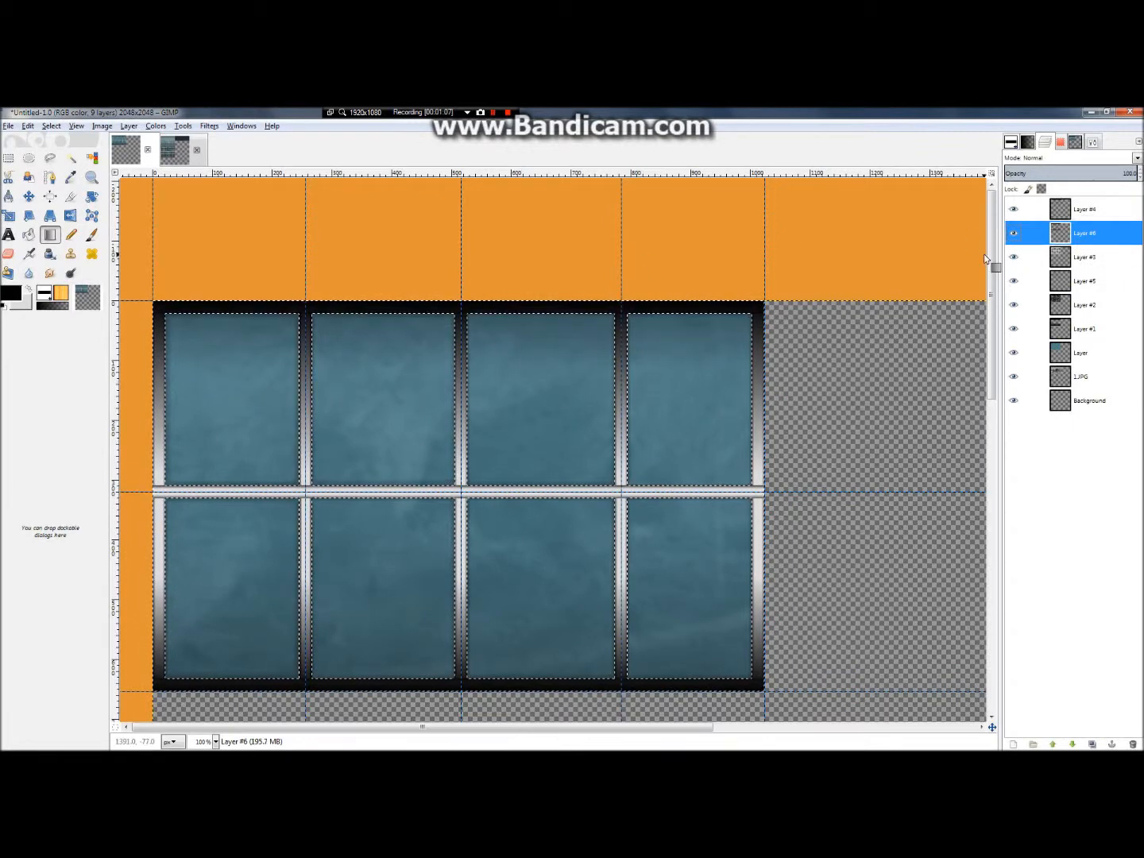
click(1090, 261)
click(1083, 232)
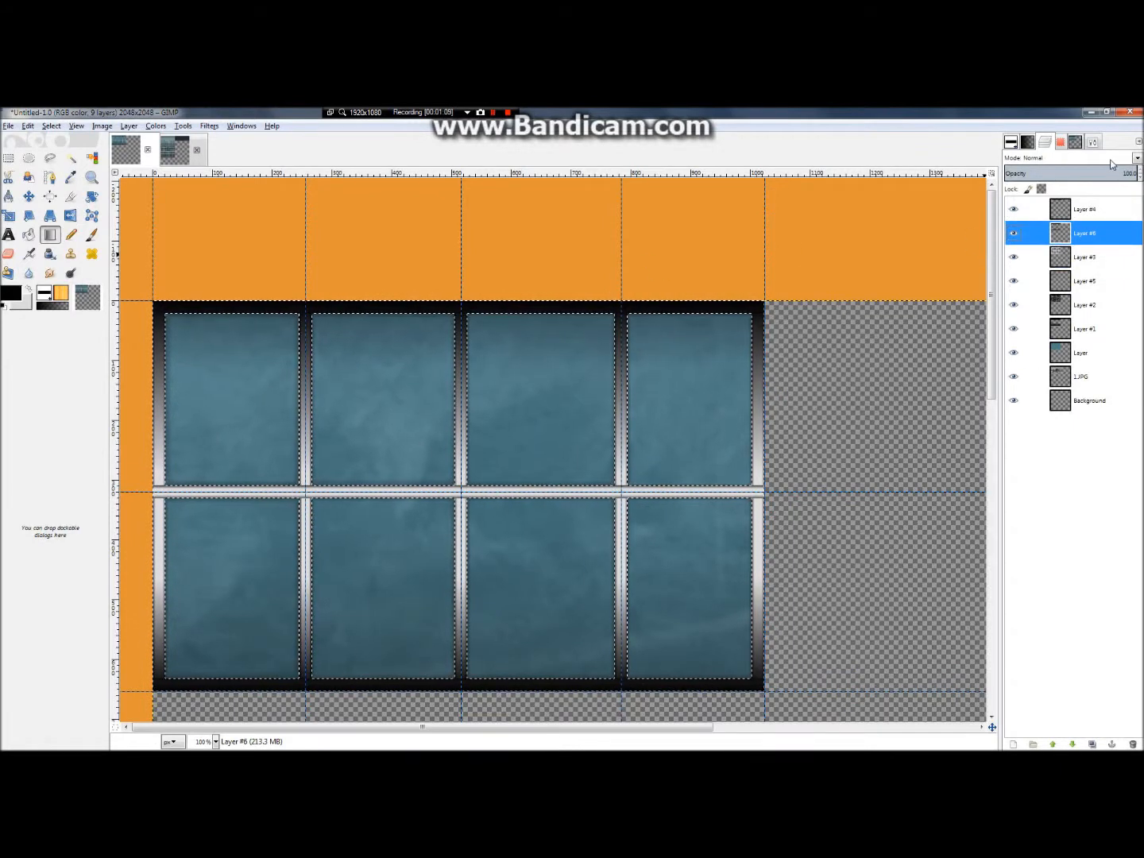
click(1069, 174)
drag(1070, 176, 1034, 189)
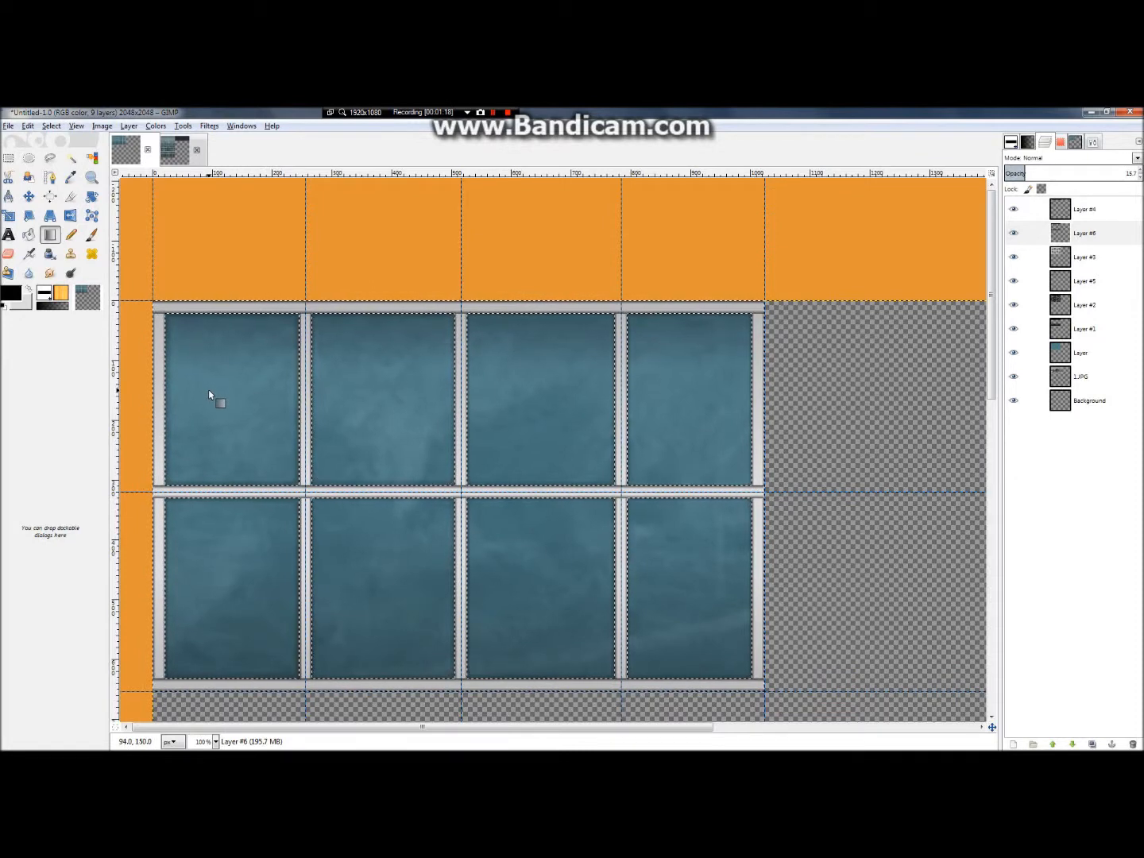
Clear the frame selection and hide the image guides.
click(51, 125)
click(72, 154)
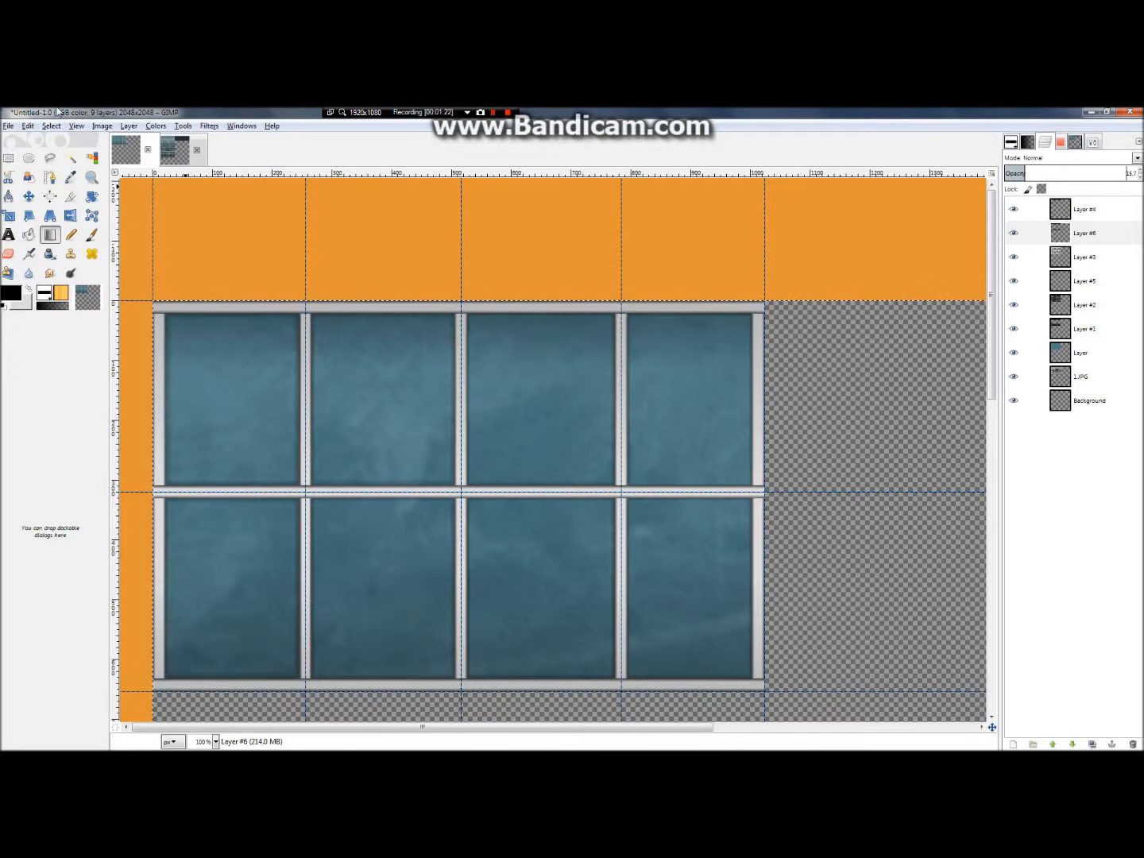
click(101, 125)
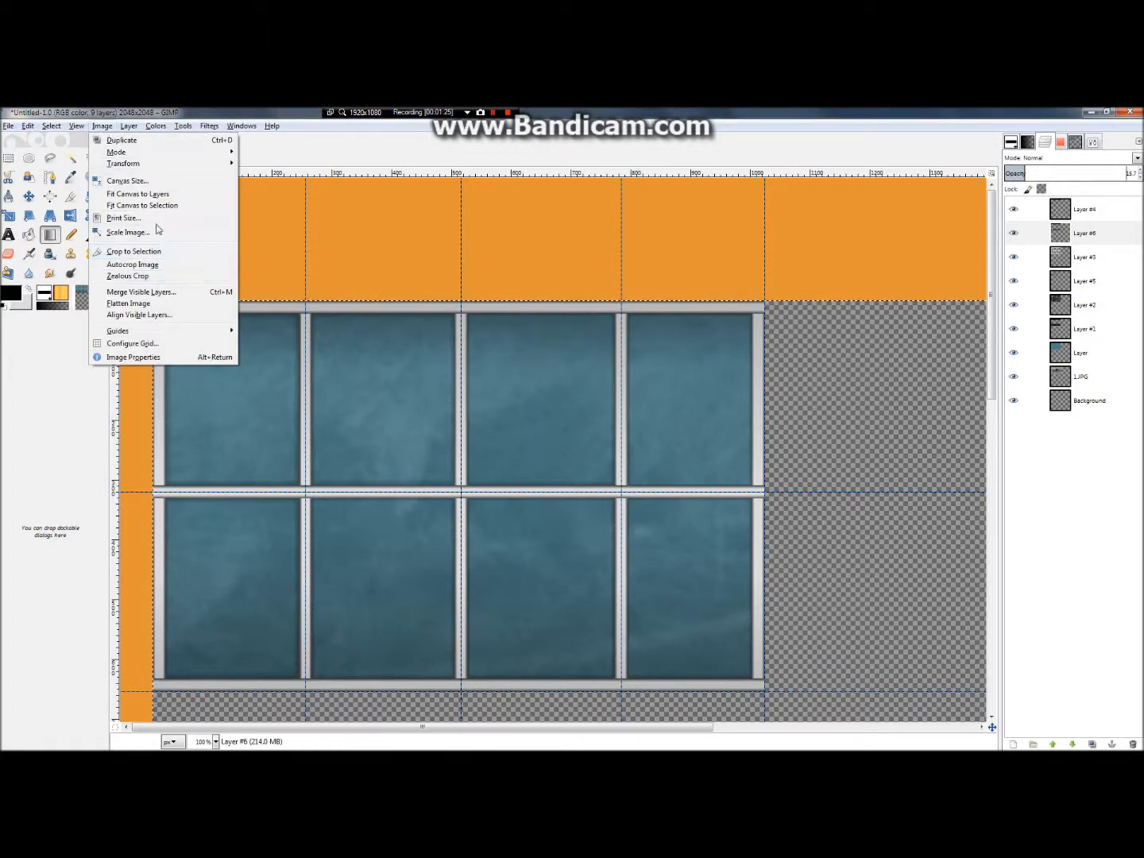
mouse_move(120, 130)
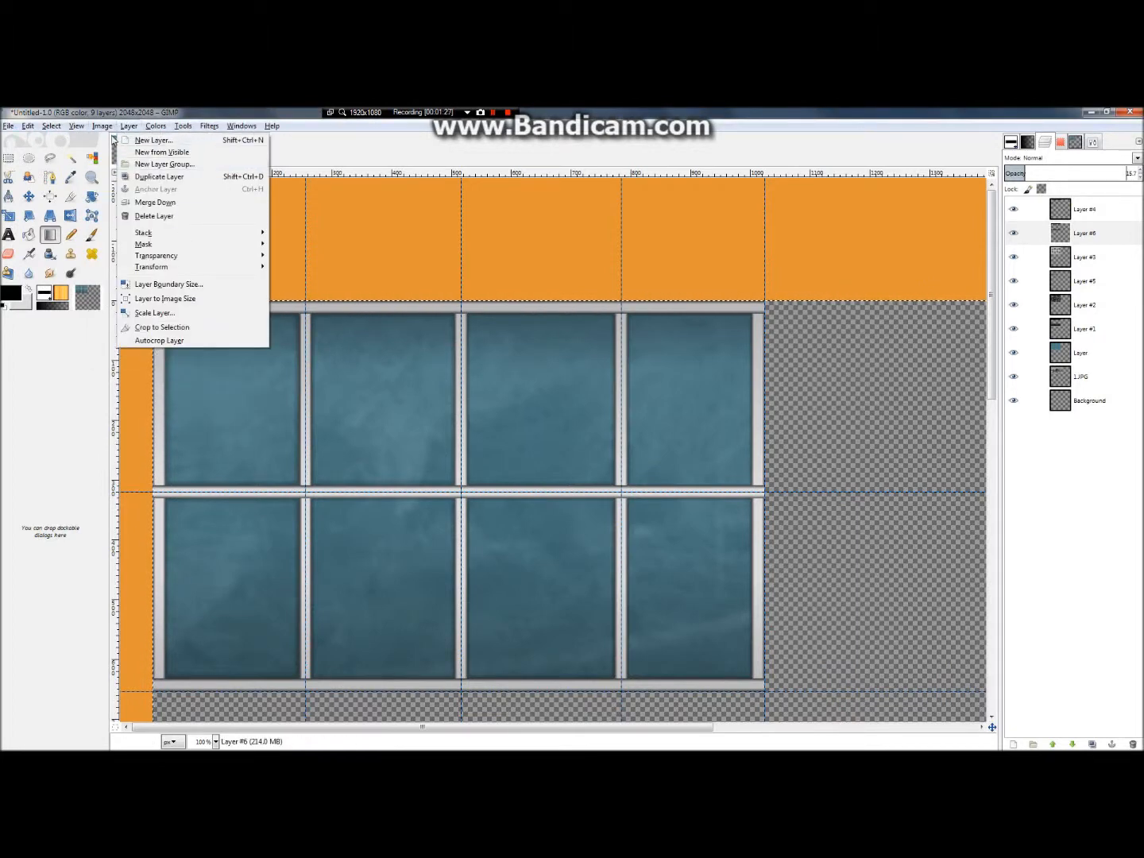
mouse_move(76, 125)
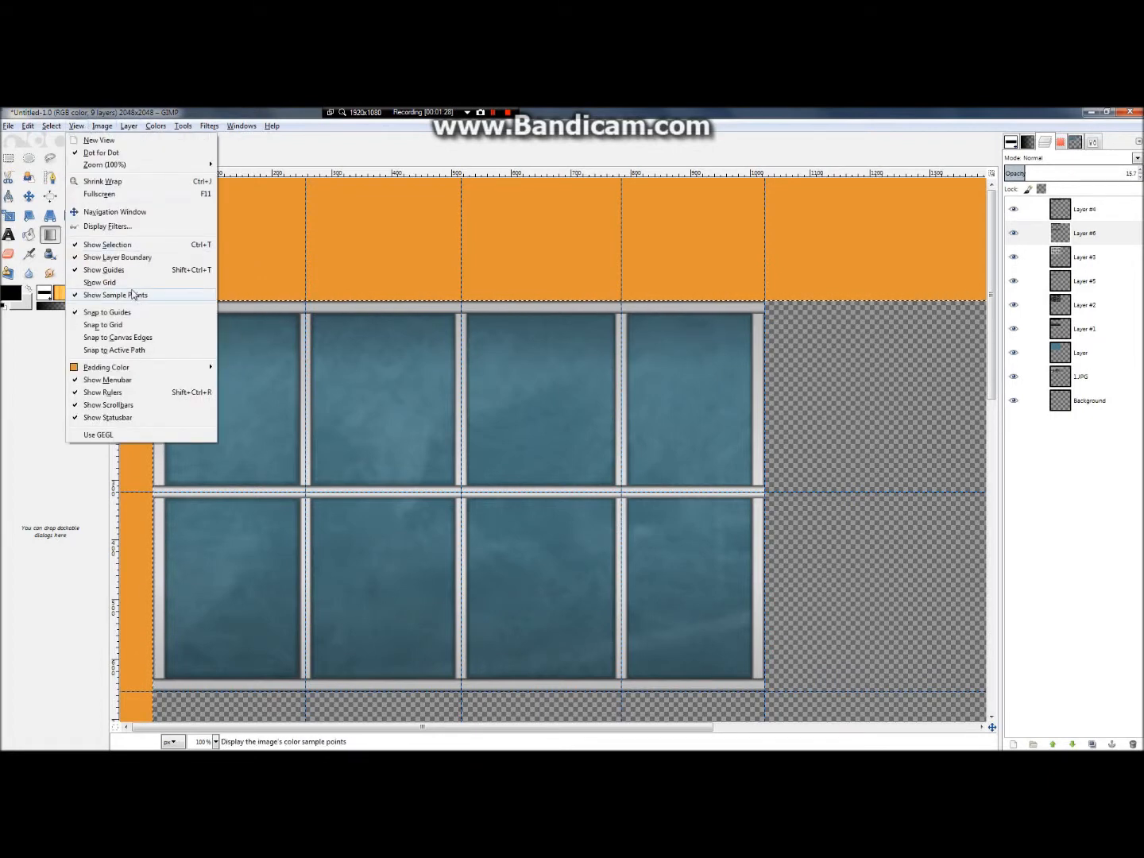
click(105, 269)
scroll(602, 533, down, 3)
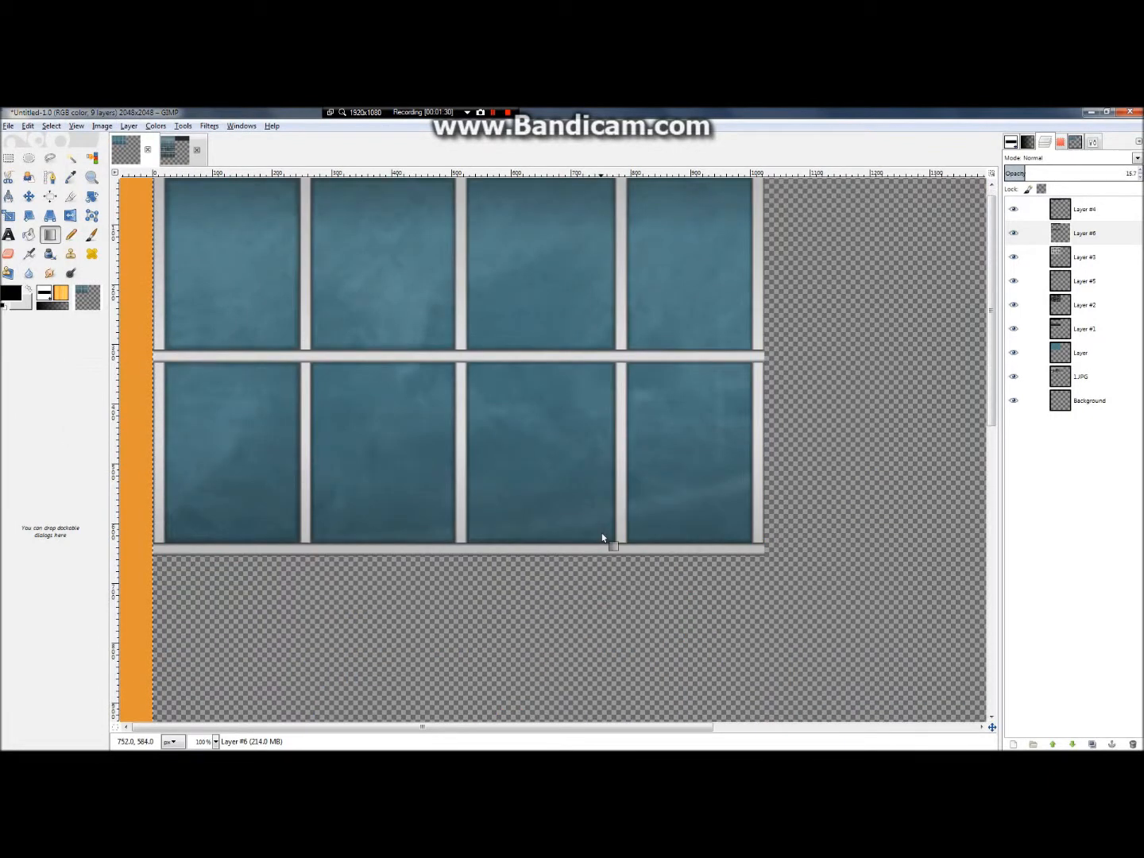
Compare the frame shading with the finished window texture in map_5_diffuse_2.xcf, and return to the working image.
click(185, 146)
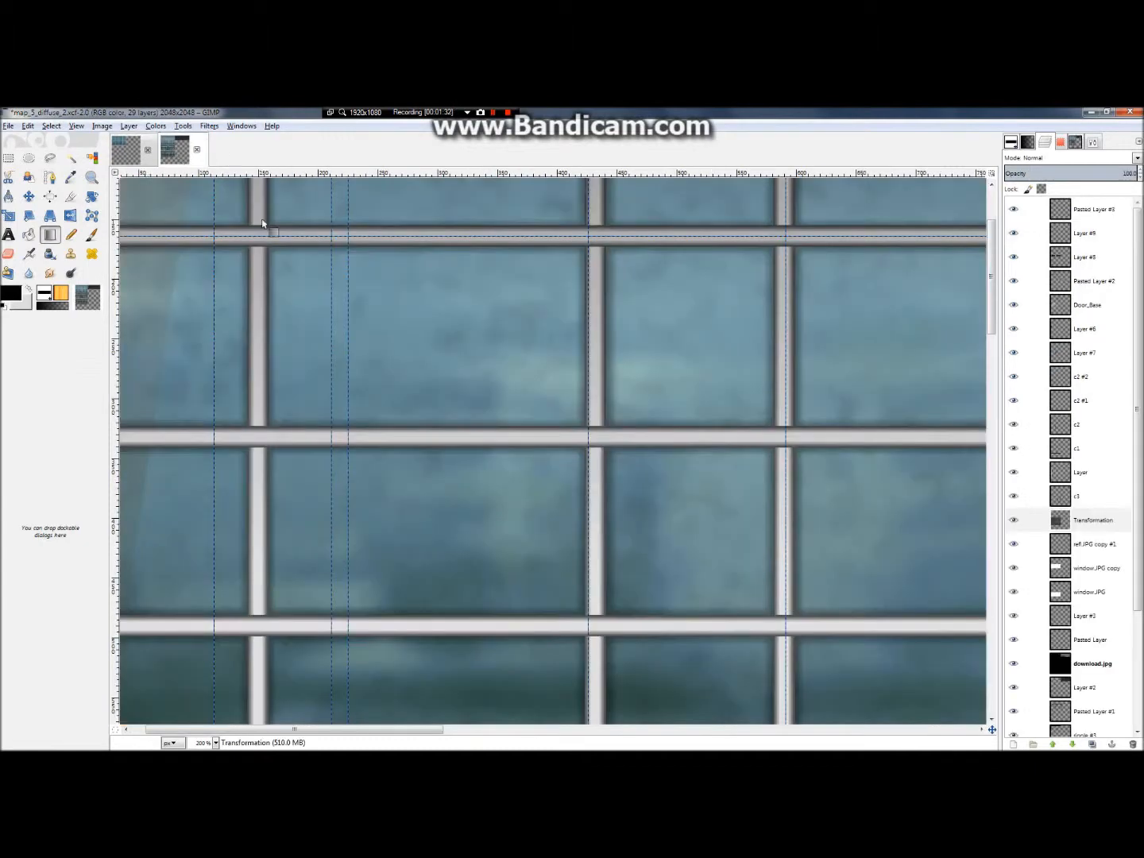
scroll(803, 524, down, 1)
scroll(562, 402, down, 1)
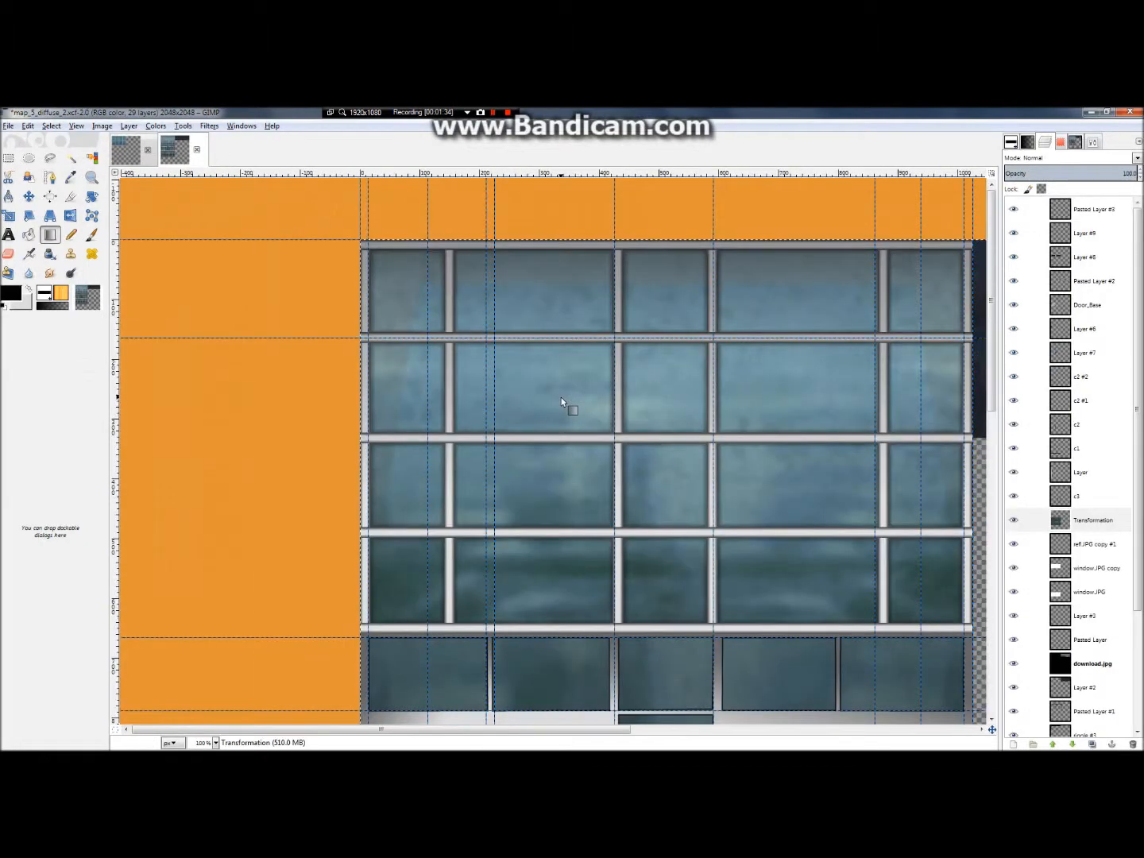
scroll(878, 291, up, 1)
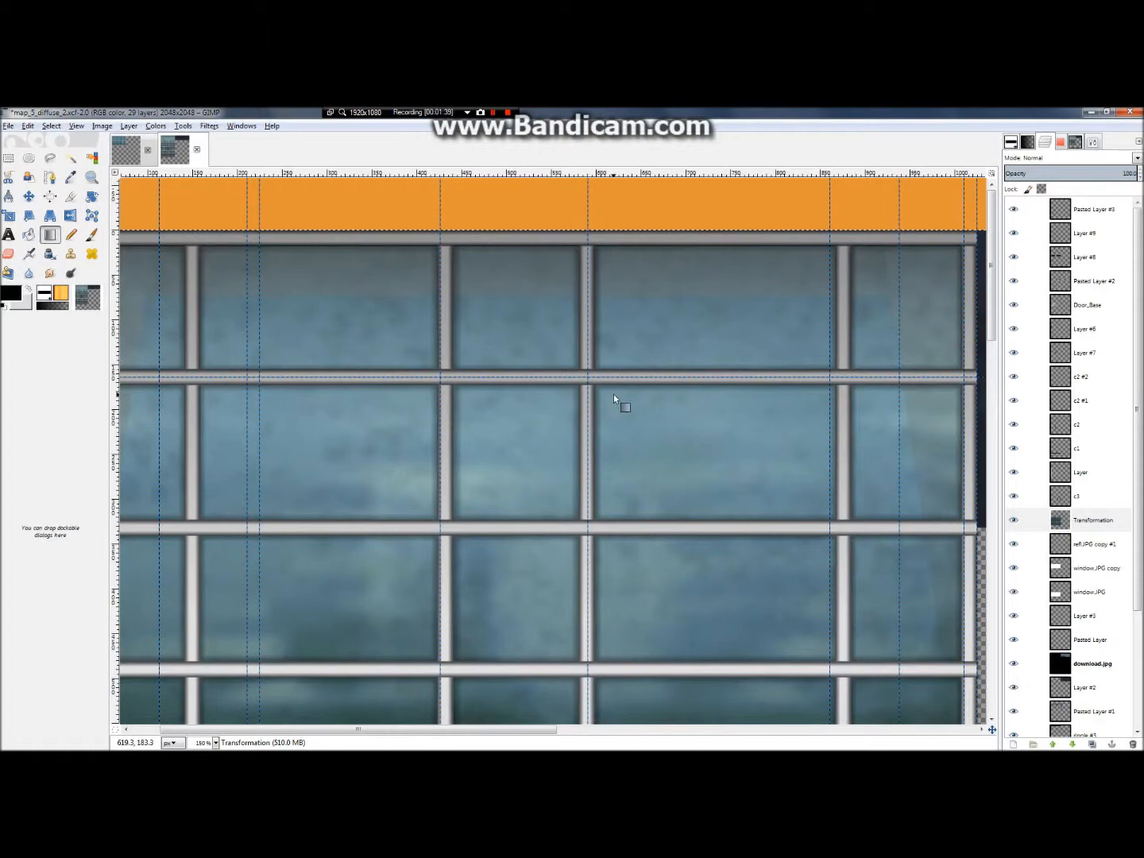
scroll(614, 396, down, 1)
click(126, 146)
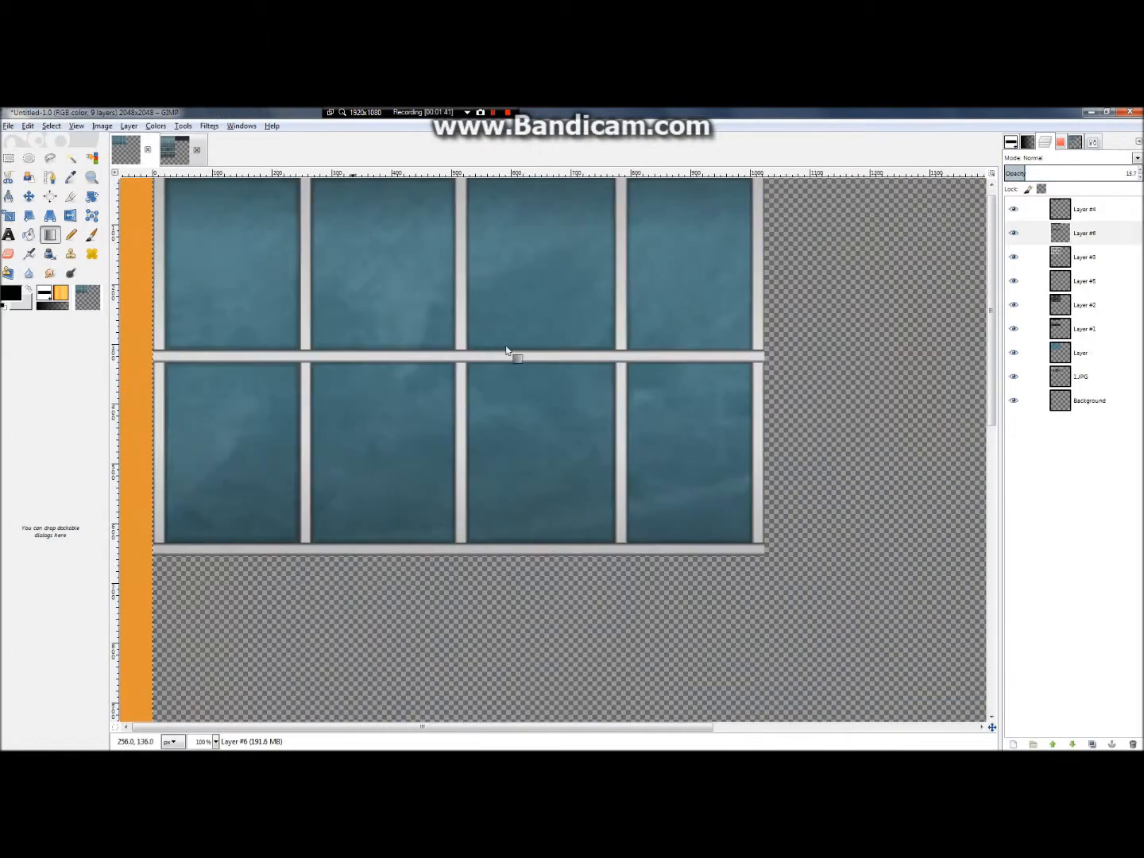
Lower the opacity of the blue glass tint on the layer named Layer to about 70.3.
scroll(505, 382, up, 1)
scroll(537, 340, down, 1)
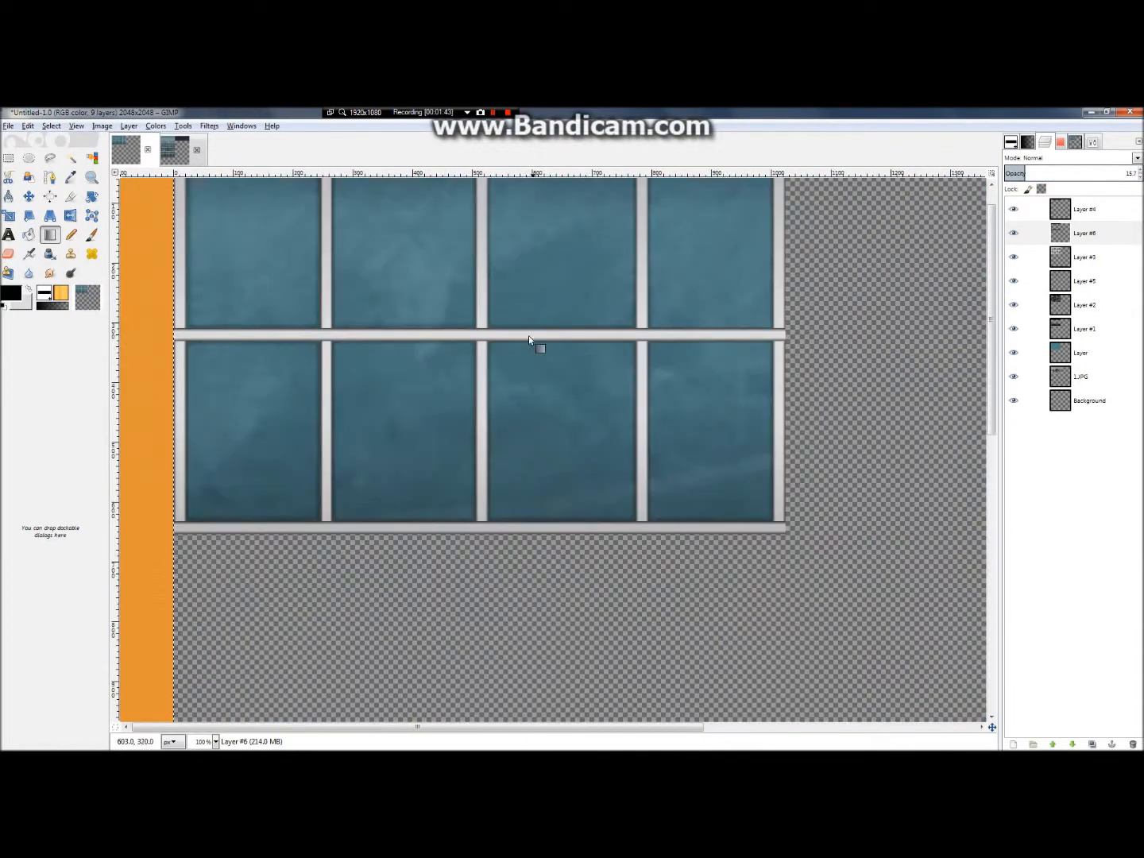
click(1084, 305)
click(1085, 378)
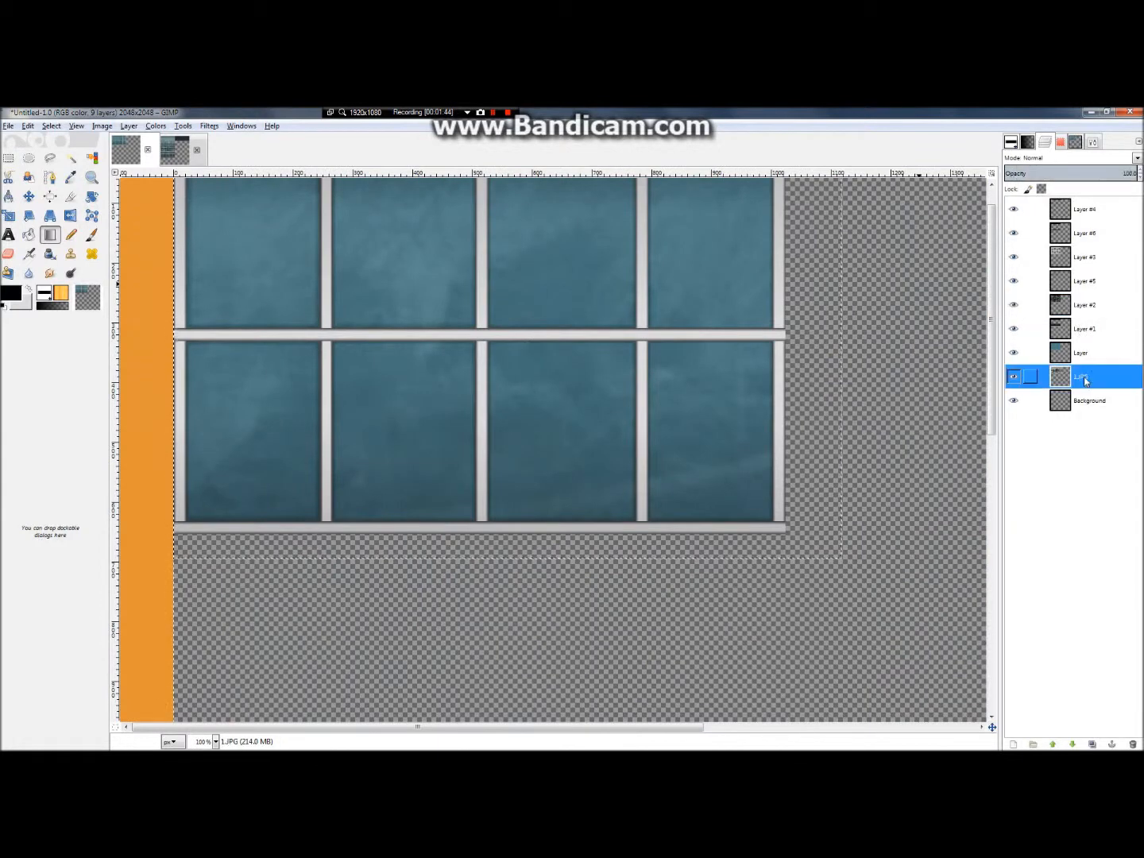
click(1084, 353)
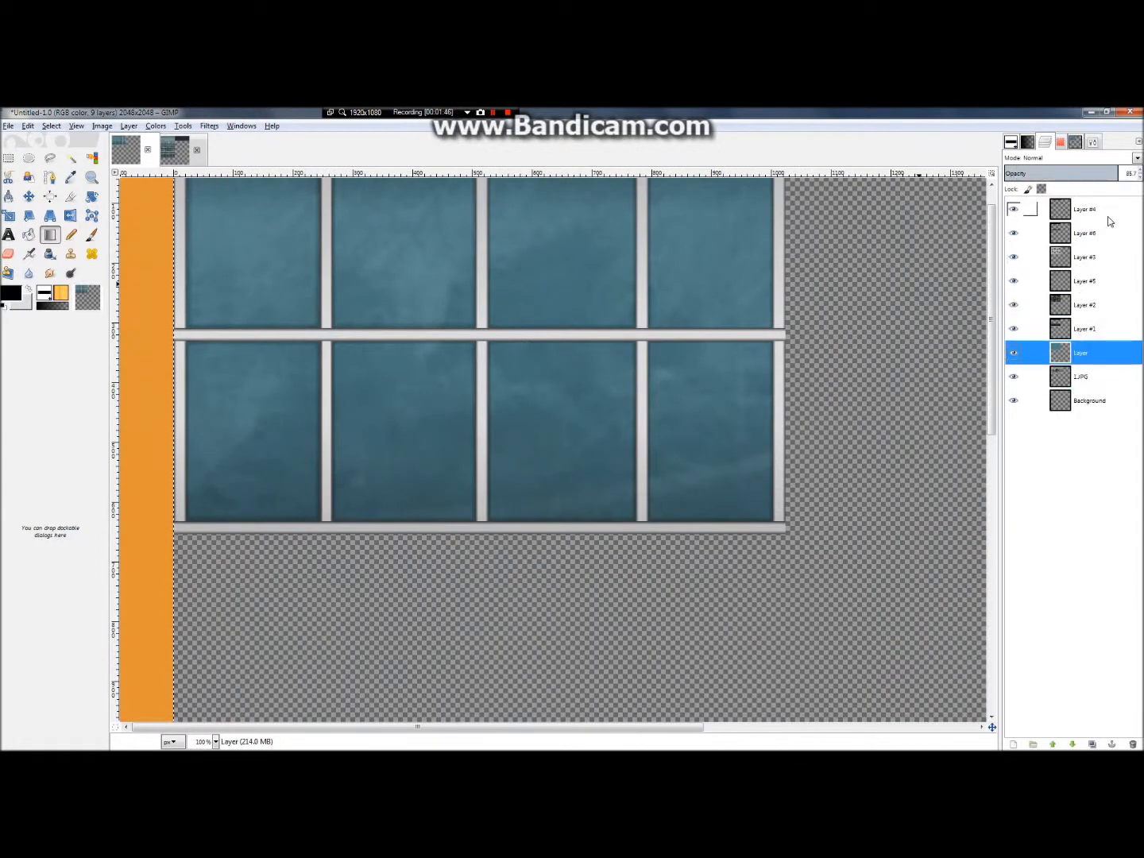
drag(1093, 175, 1085, 174)
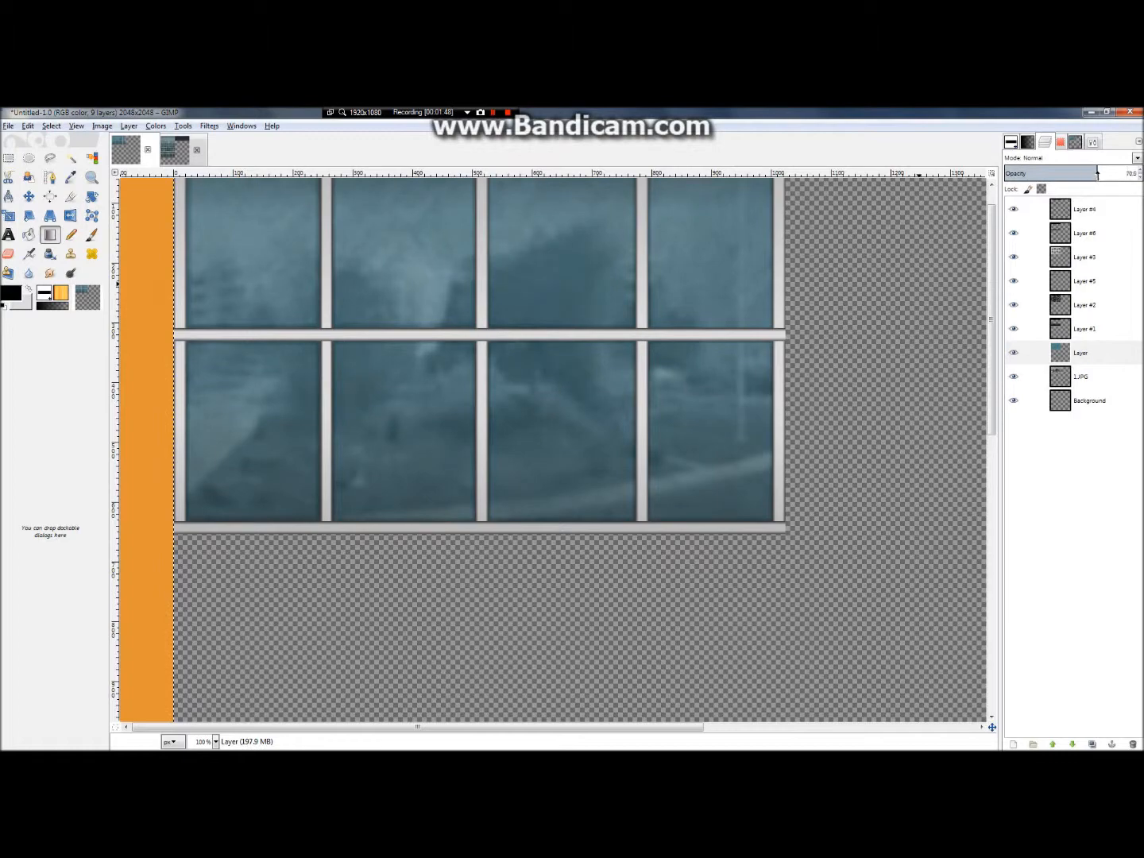
Examine how strongly the reflection shows through the glass panes, both close up and from farther away.
scroll(551, 443, down, 1)
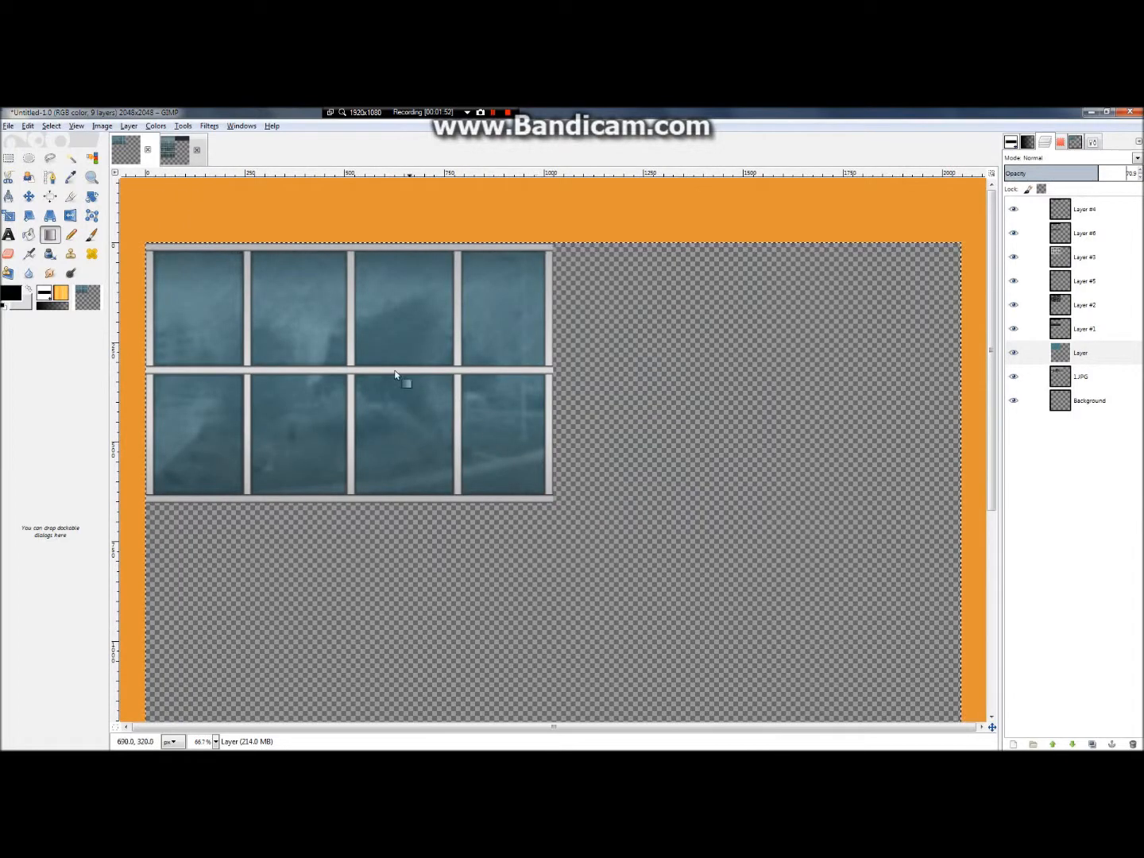
scroll(404, 374, up, 2)
scroll(622, 347, down, 1)
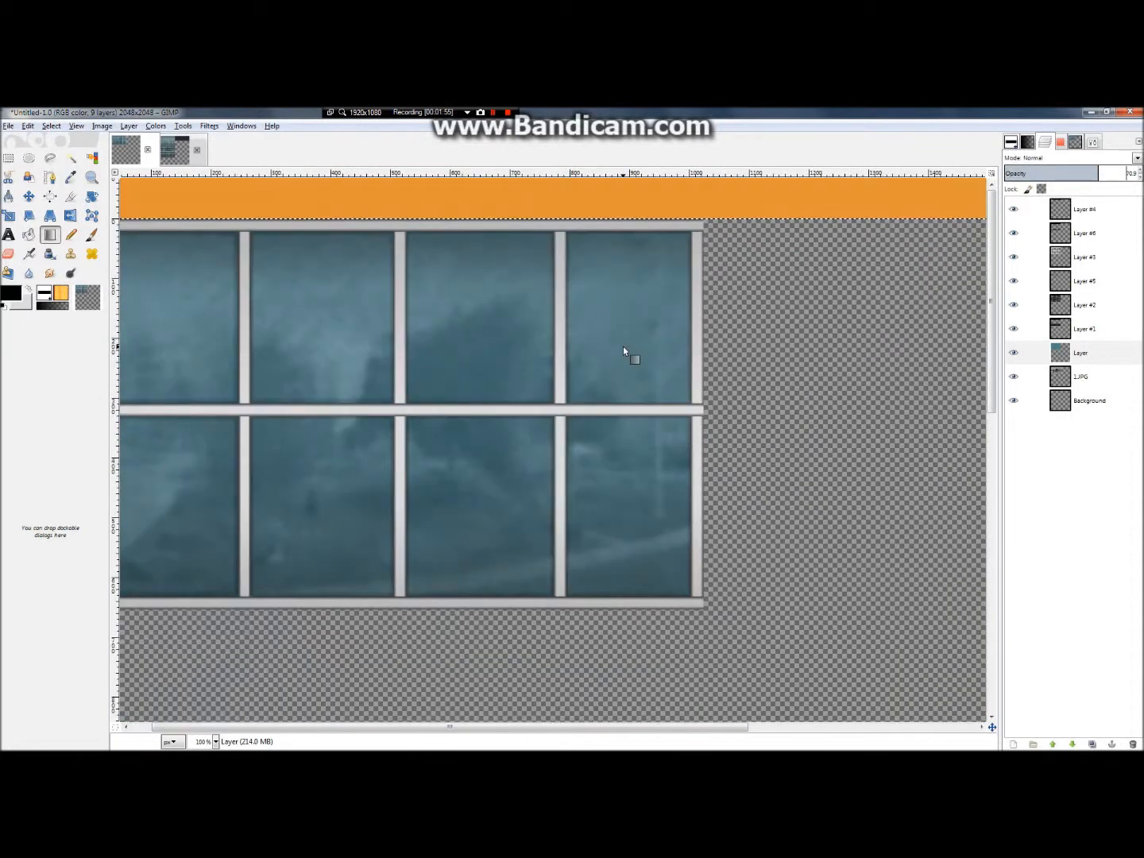
scroll(623, 347, down, 1)
scroll(267, 315, up, 3)
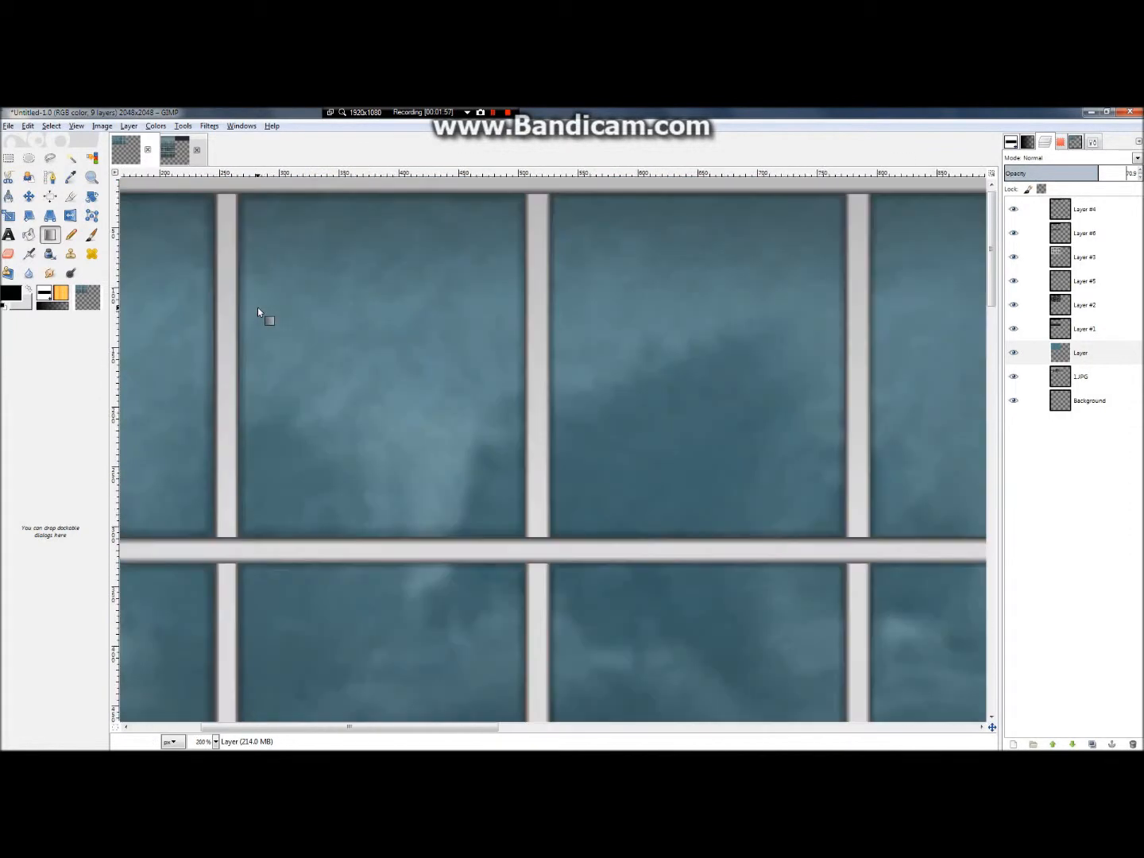
scroll(261, 311, down, 2)
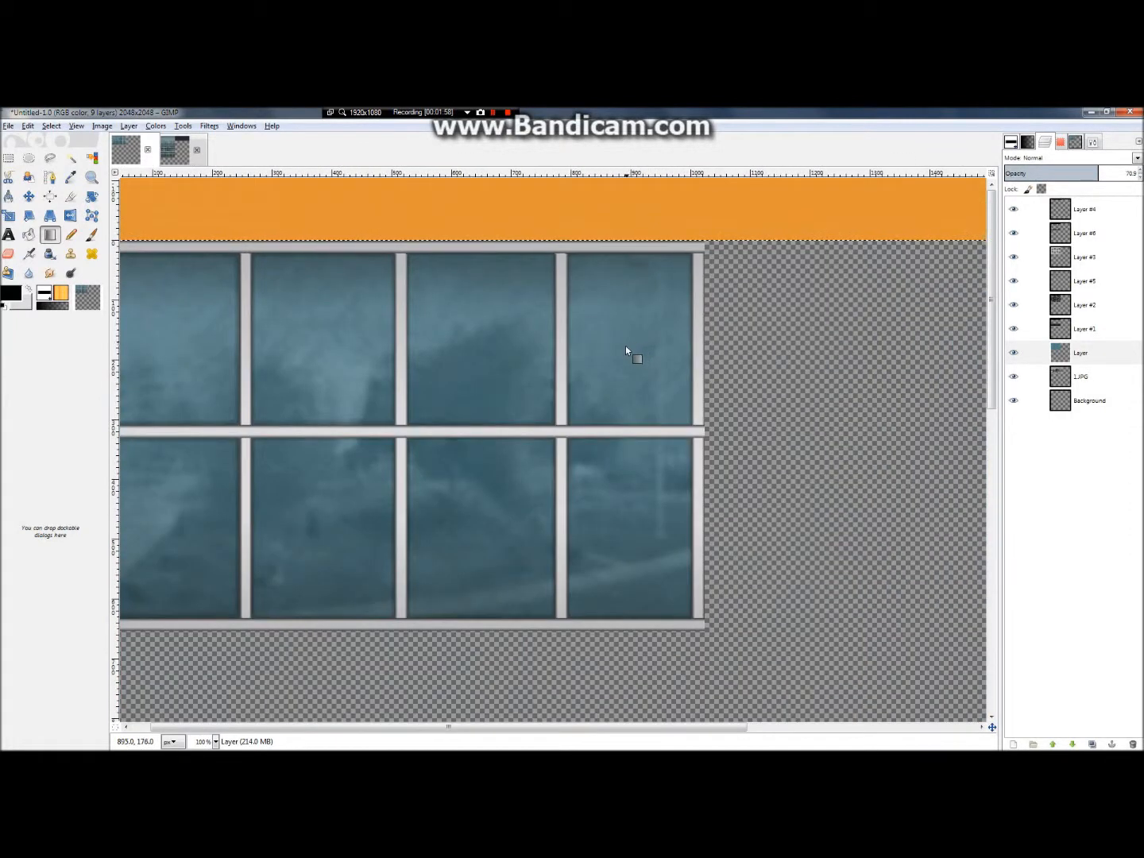
scroll(574, 430, down, 1)
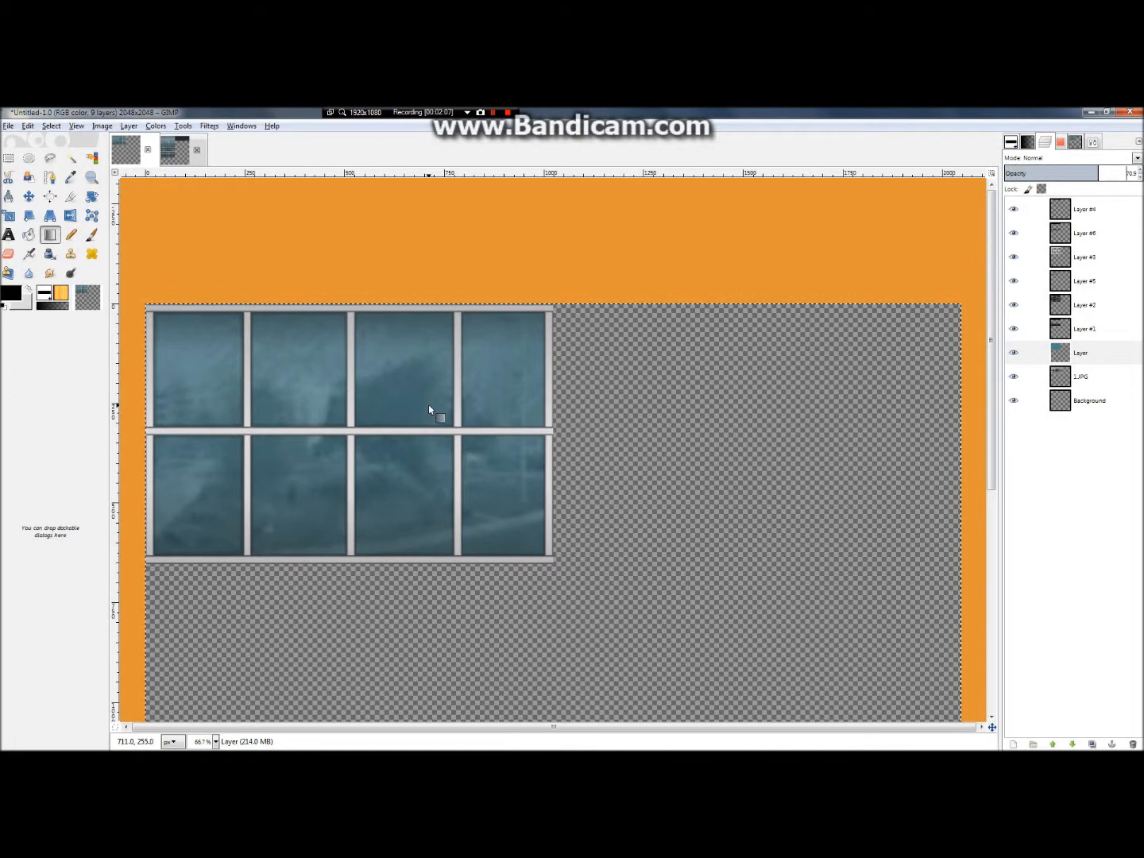
scroll(326, 416, up, 2)
scroll(586, 439, down, 1)
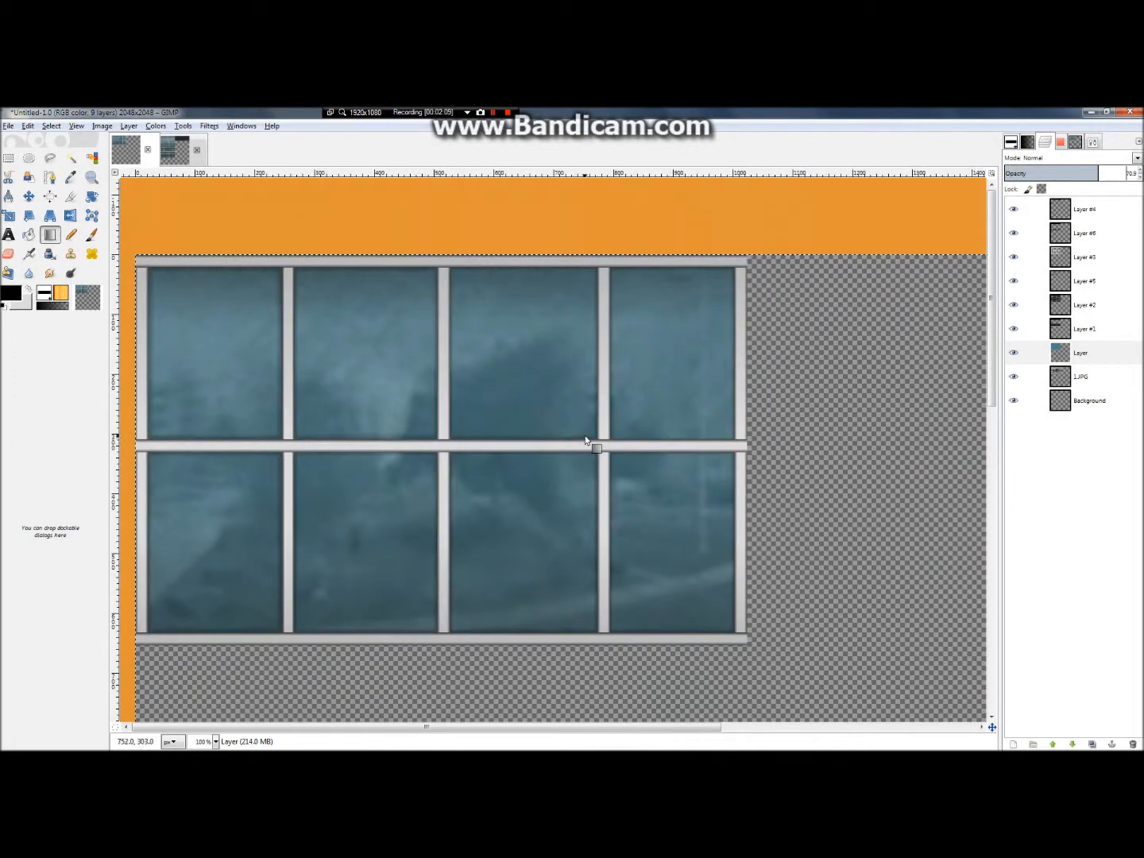
scroll(270, 378, up, 1)
scroll(280, 383, down, 1)
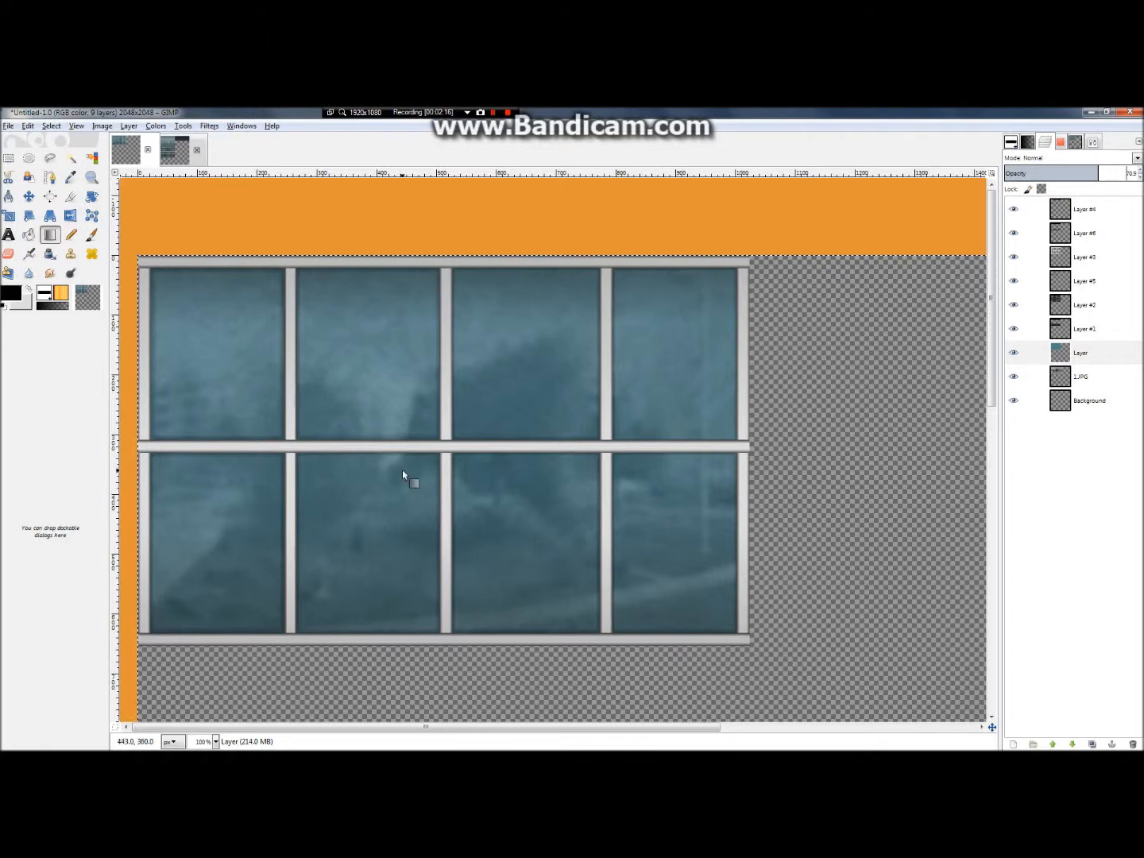
scroll(402, 469, up, 2)
scroll(409, 477, down, 2)
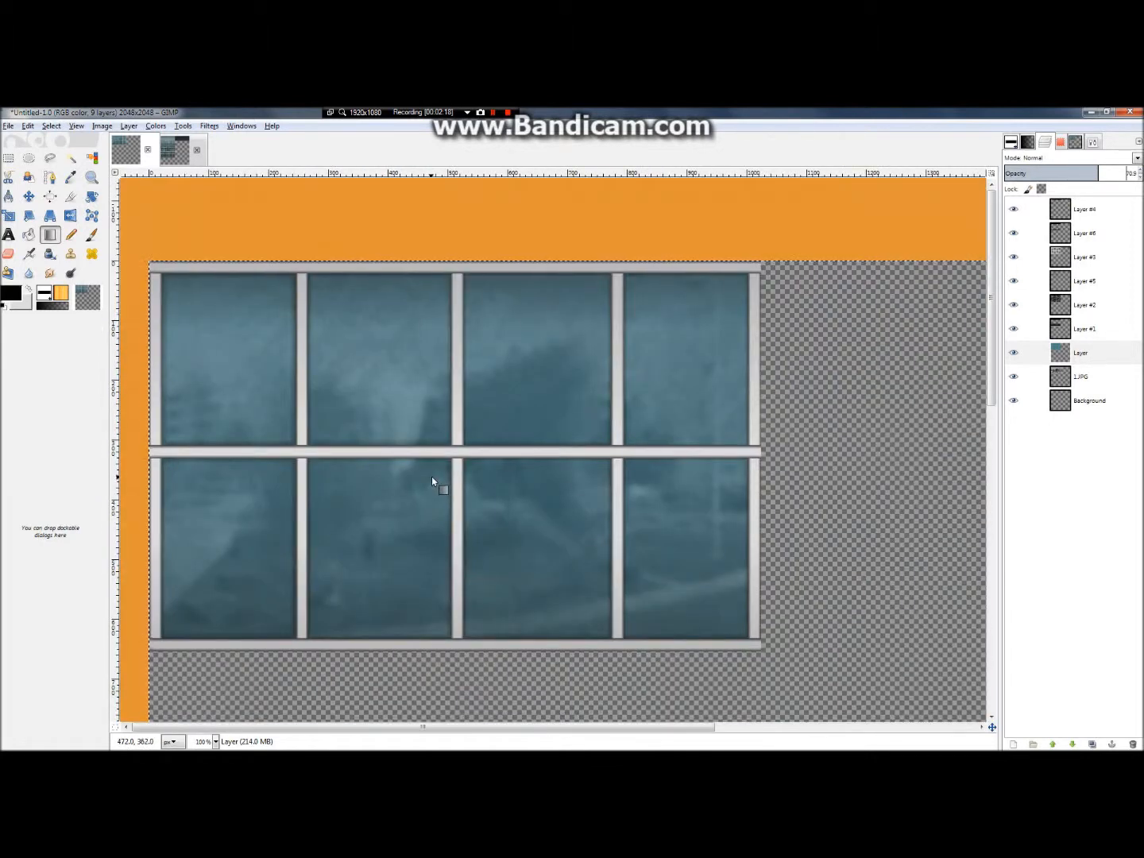
Darken the glass tint on the layer named Layer with Brightness-Contrast, setting the brightness to -30.
click(161, 127)
click(1090, 331)
click(1089, 374)
click(1072, 347)
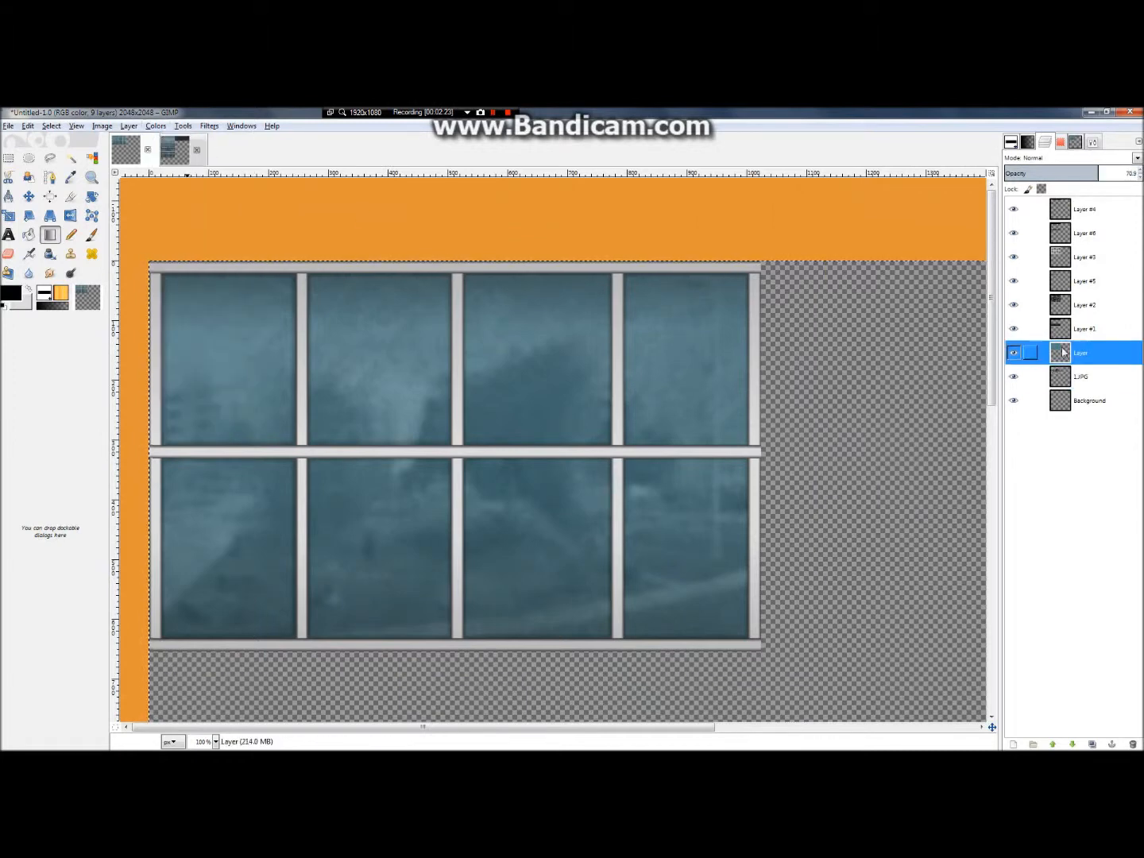
click(156, 126)
click(215, 184)
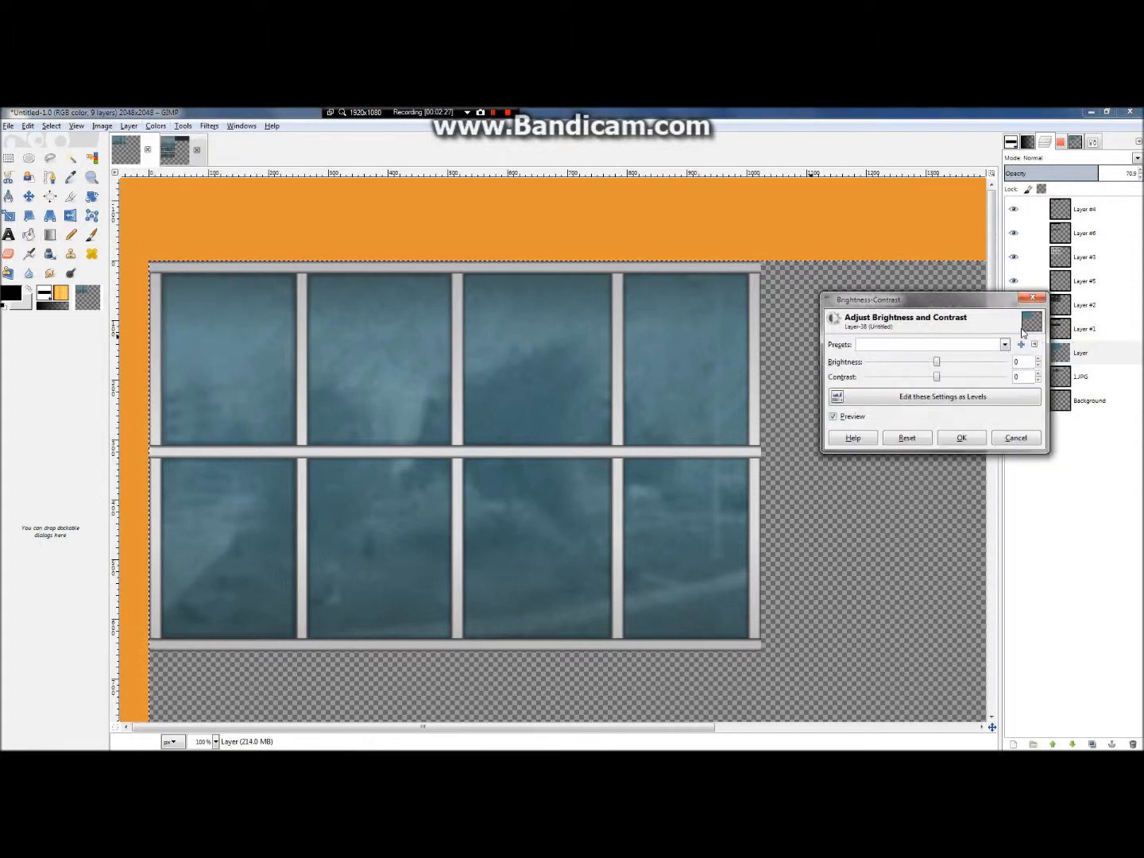
mouse_move(943, 362)
mouse_down()
mouse_move(978, 362)
mouse_move(877, 361)
mouse_move(909, 362)
mouse_move(936, 384)
mouse_up()
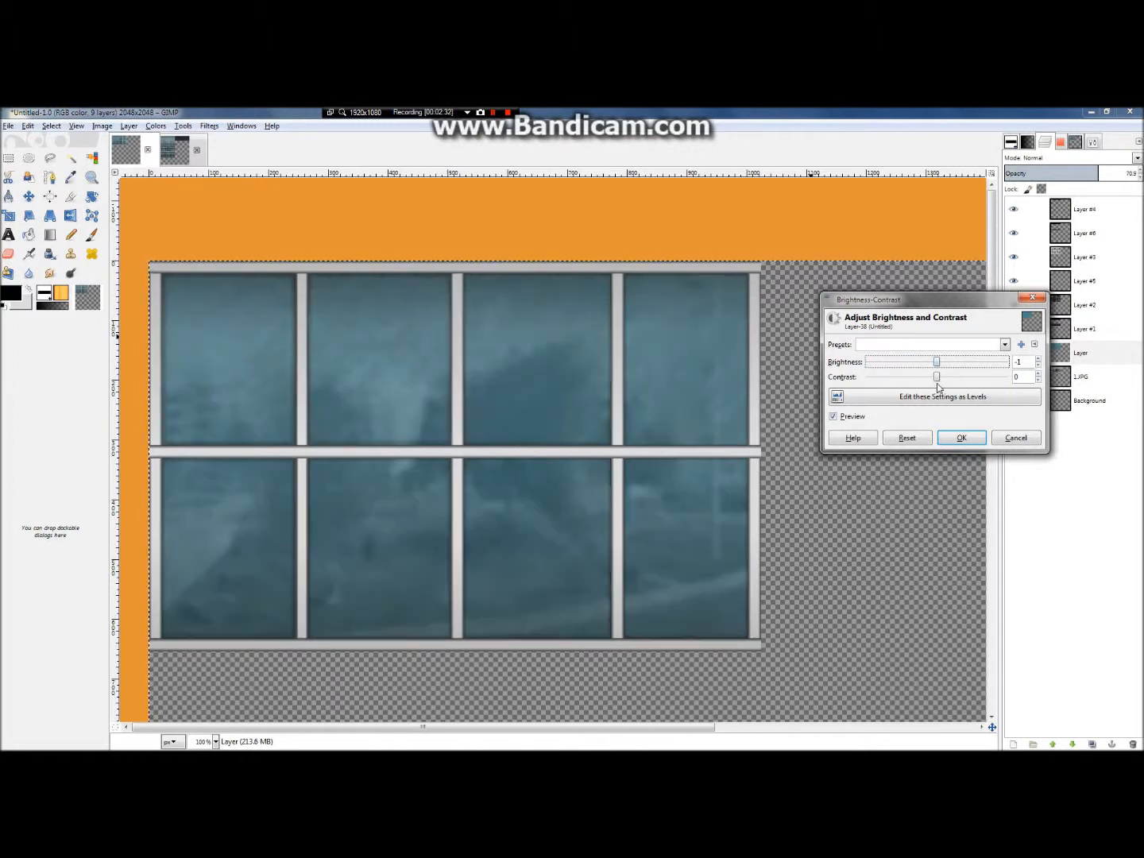
drag(938, 363, 922, 363)
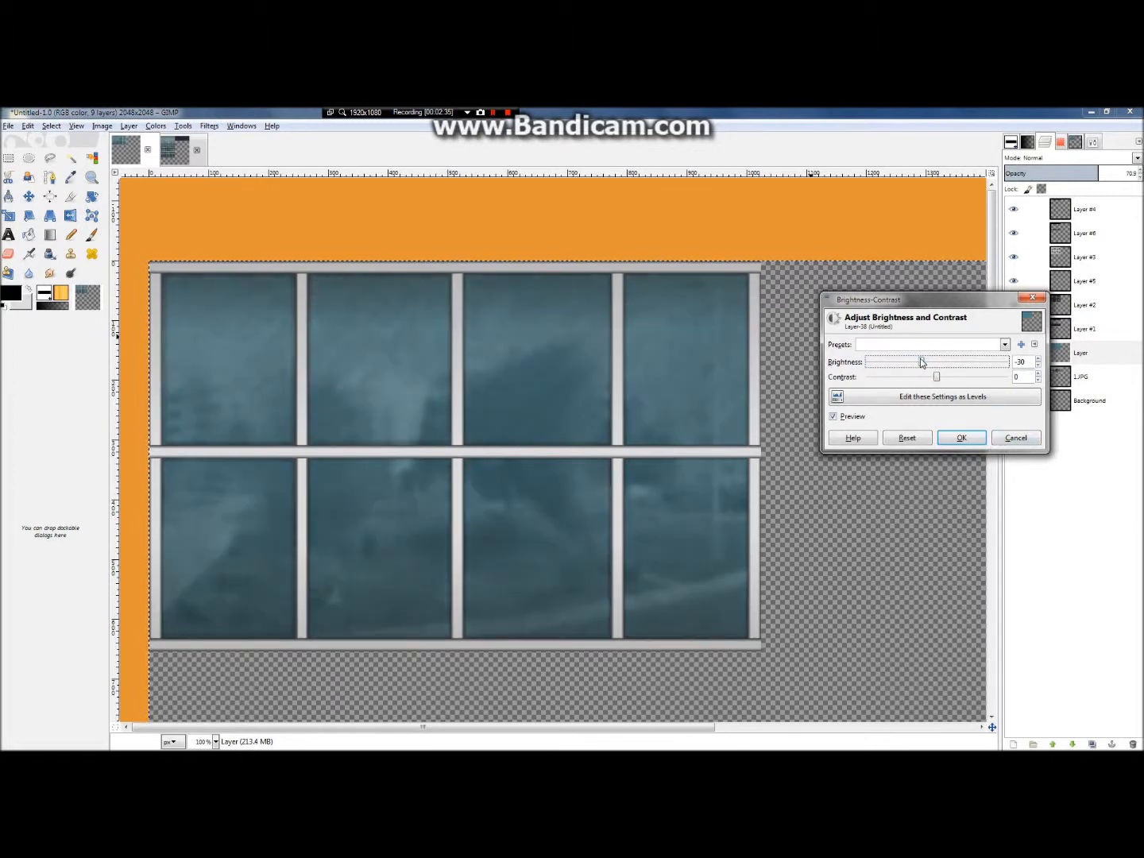
click(961, 437)
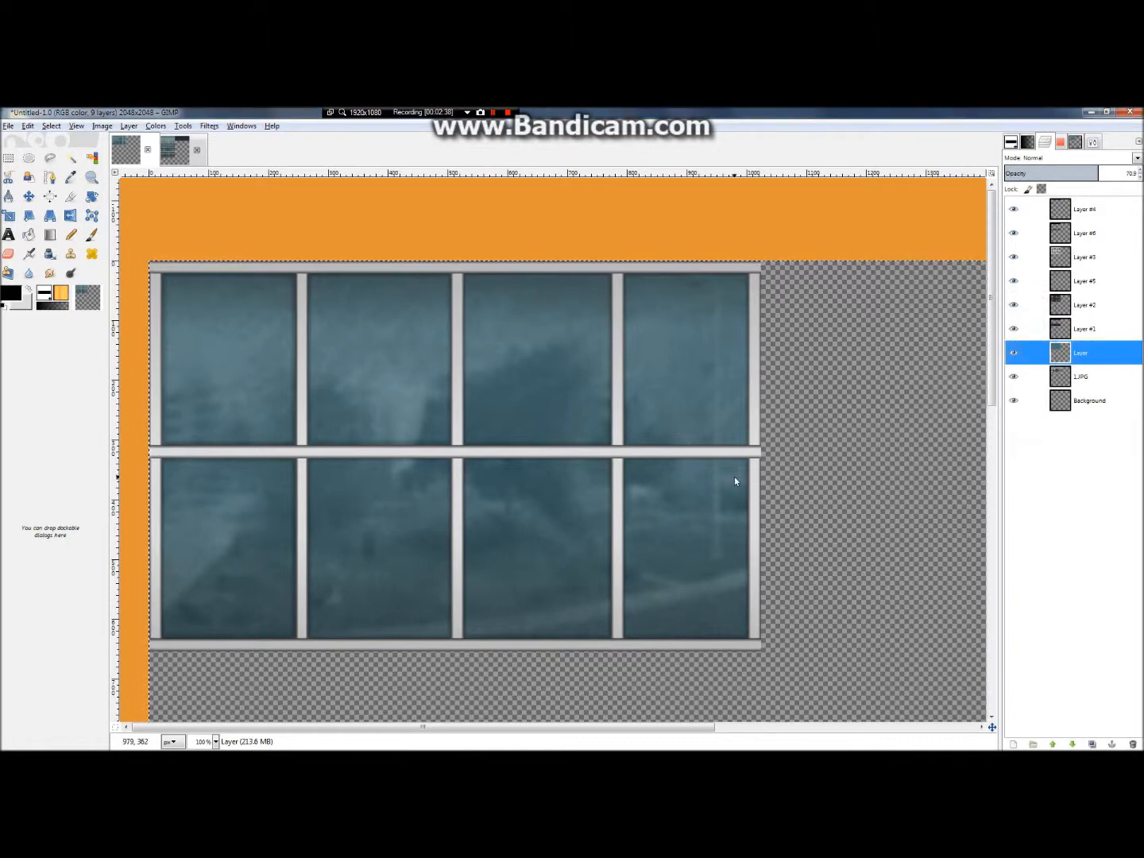
Examine the darkened glass panes and shaded frame at different zoom levels.
scroll(734, 480, down, 2)
scroll(300, 469, up, 1)
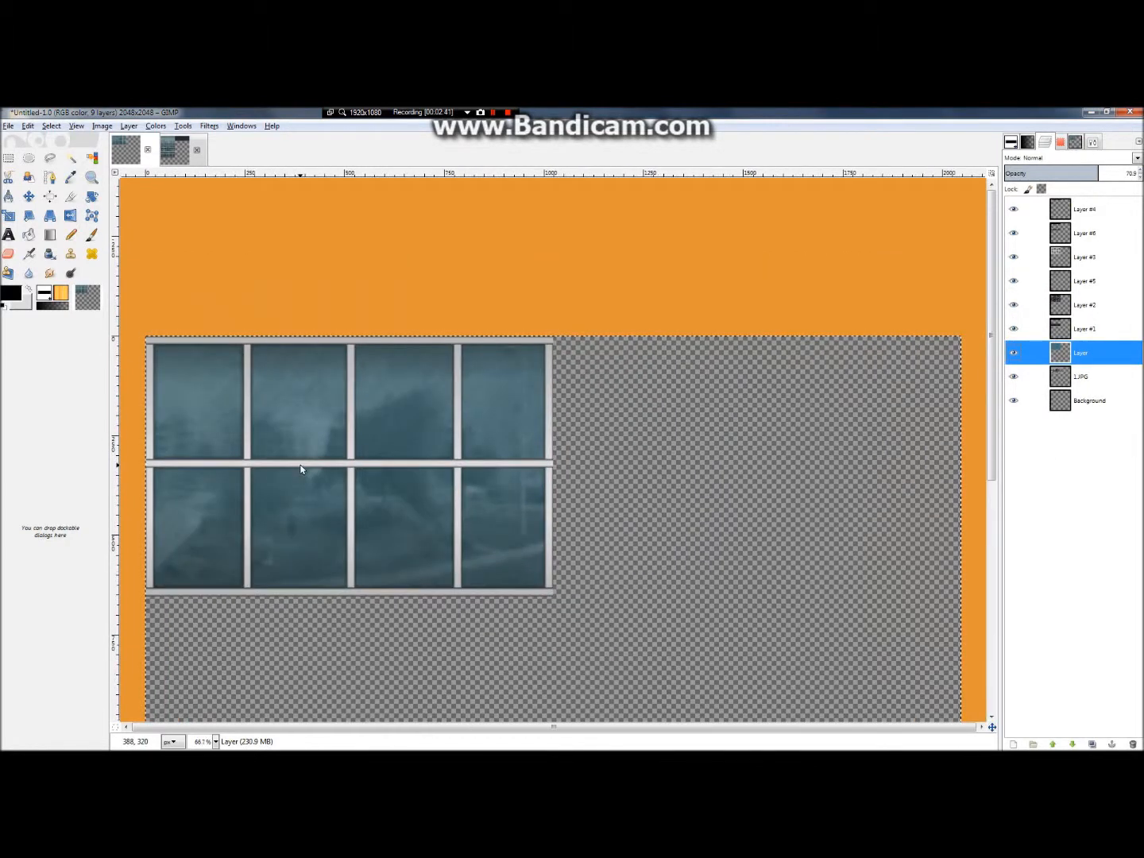
scroll(301, 468, up, 3)
scroll(610, 462, down, 2)
scroll(627, 469, down, 2)
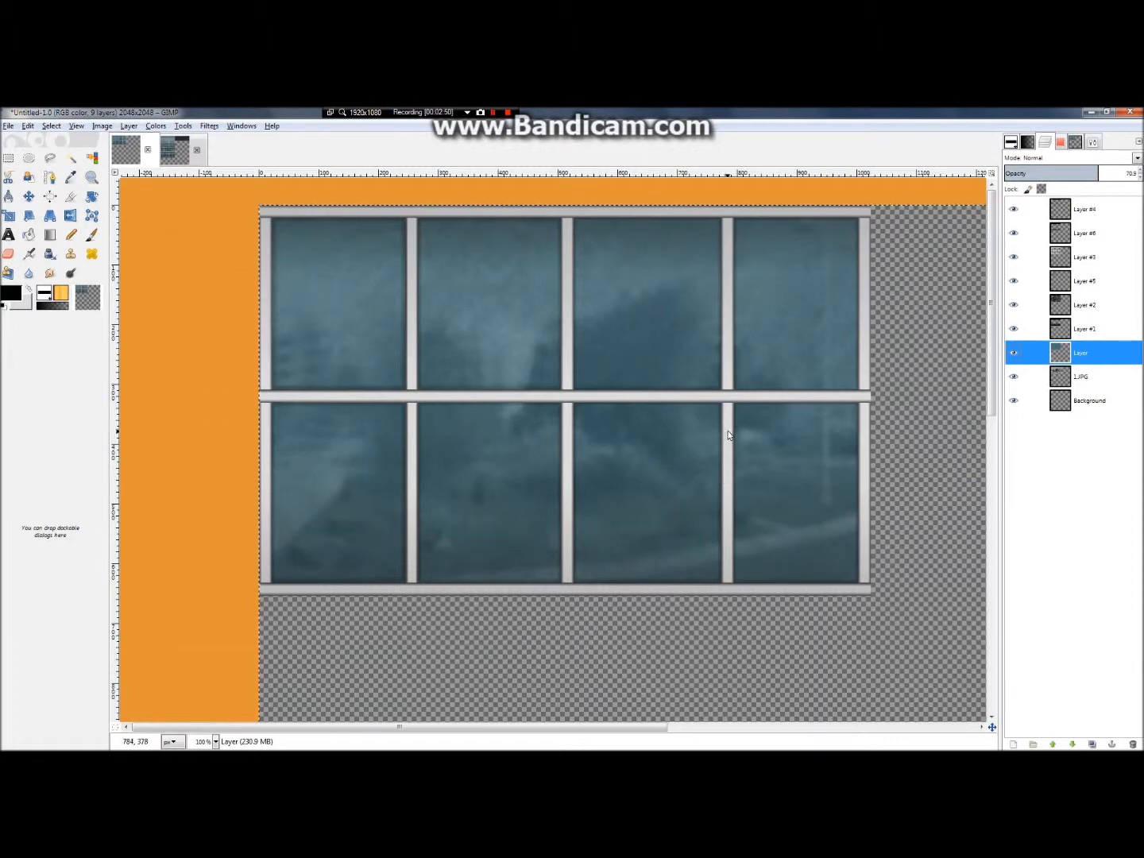
scroll(728, 435, up, 1)
scroll(681, 364, down, 2)
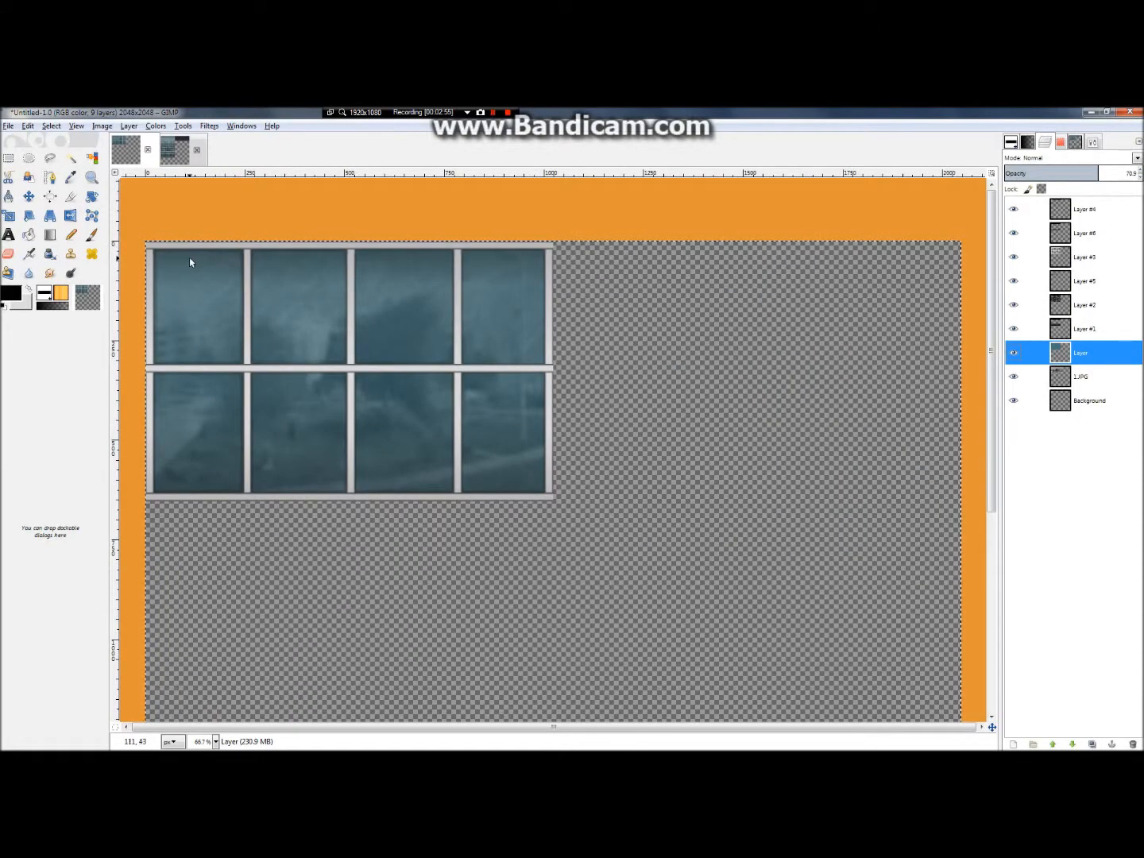
scroll(230, 281, up, 2)
scroll(585, 311, down, 1)
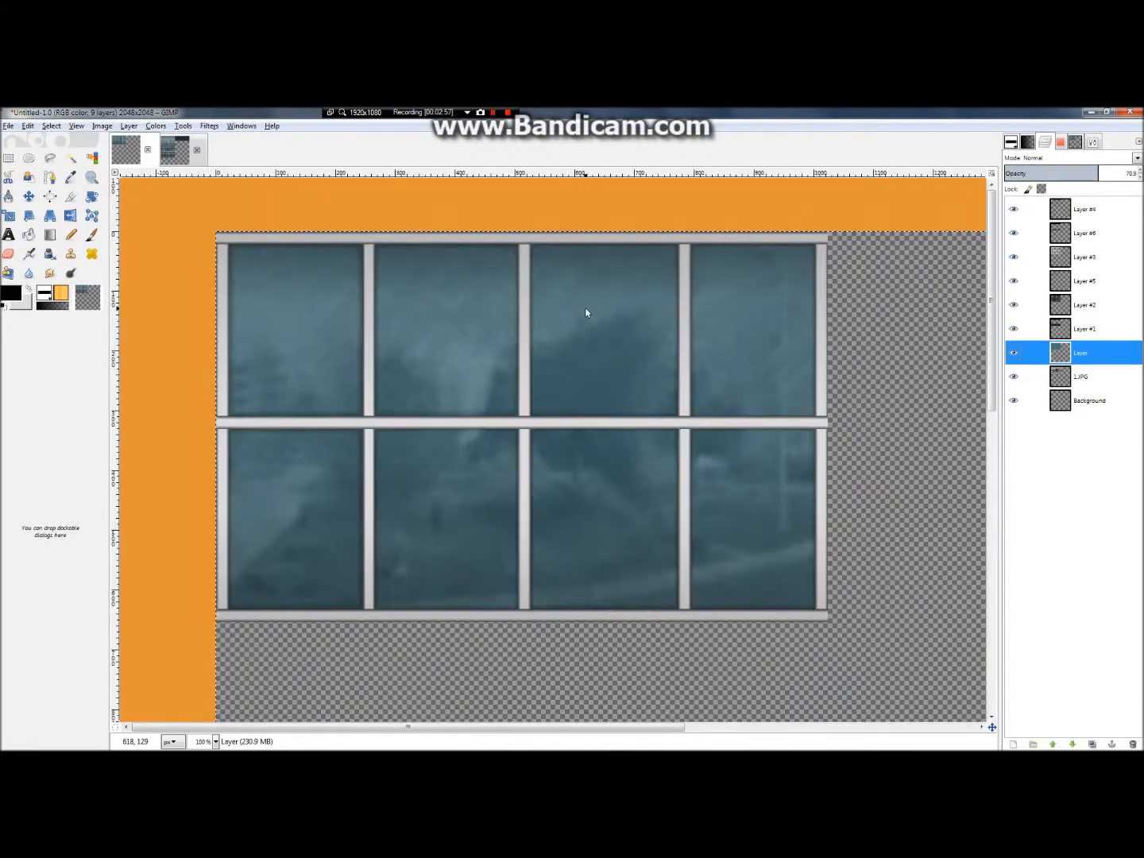